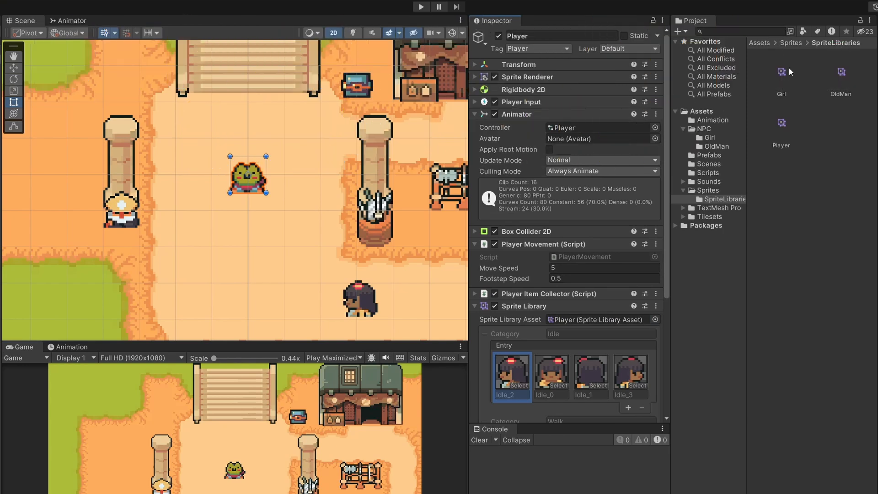
# Assign the Girl sprite library asset to the Player's Sprite Library component and test walking in play mode
pyautogui.moveTo(782, 72); pyautogui.dragTo(608, 319)
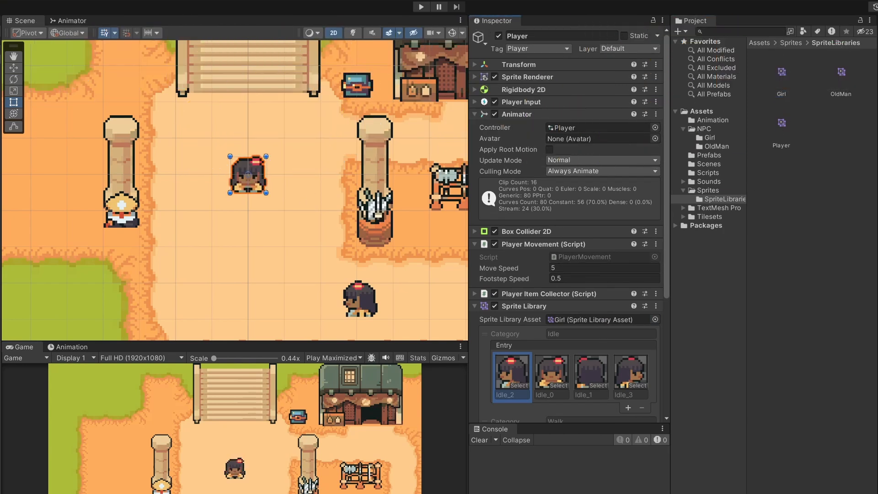
pyautogui.click(421, 7)
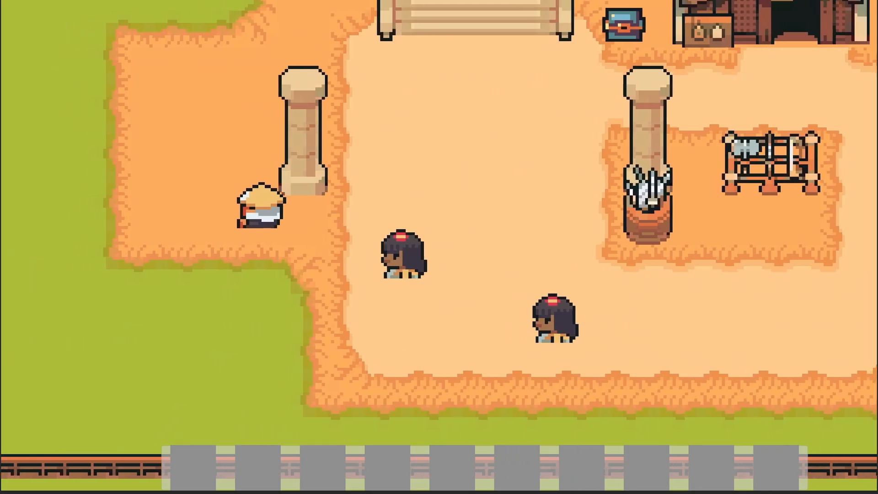
pyautogui.press('Down')
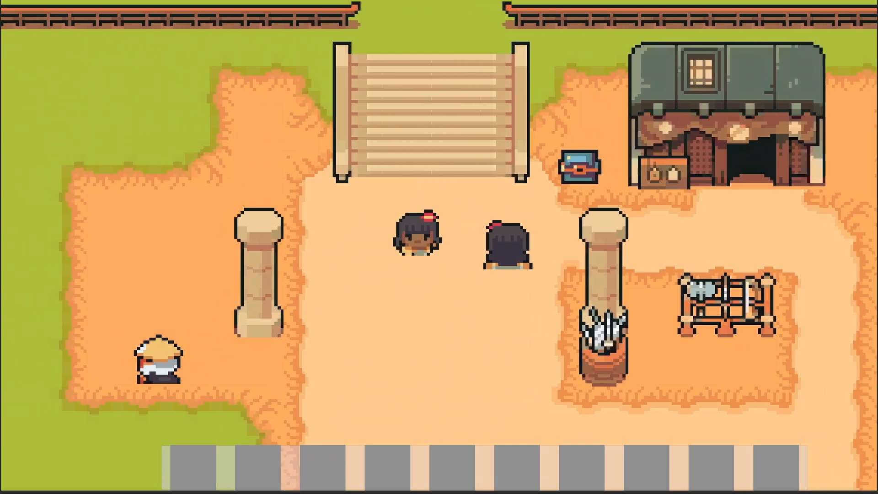
pyautogui.press('Down')
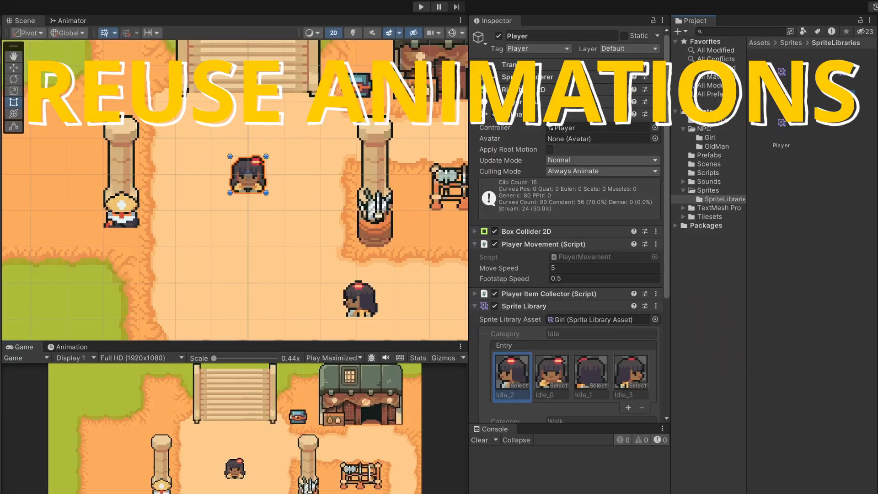
# Assign the OldMan sprite library asset to the Player's Sprite Library component and test it in play mode
pyautogui.moveTo(782, 123); pyautogui.dragTo(578, 323)
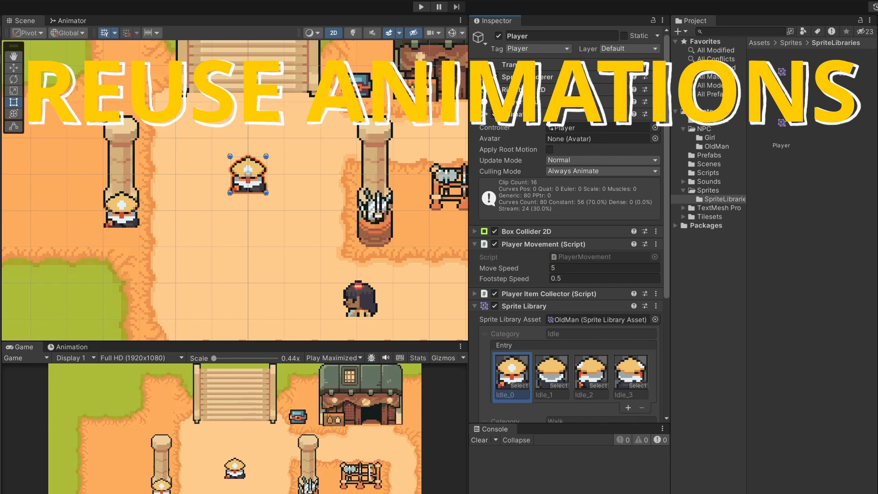
pyautogui.click(418, 6)
pyautogui.press('Up')
pyautogui.press('Up')
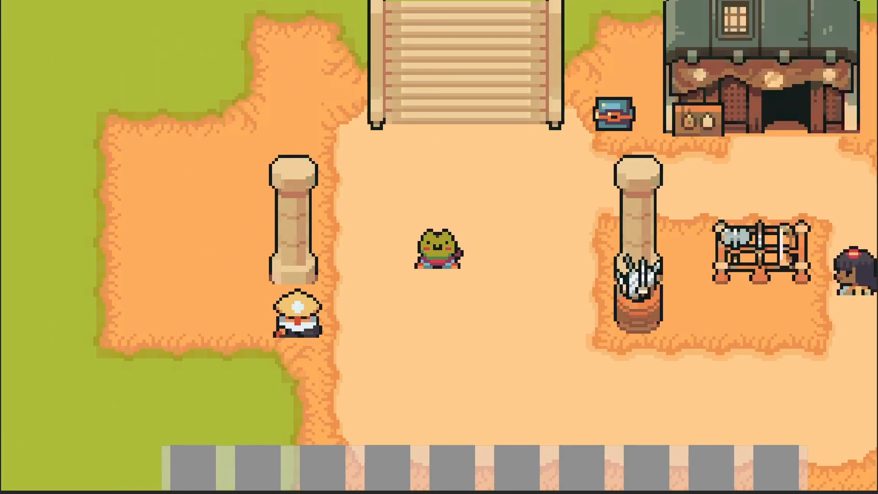
# Walk the frog player around the map to check its directional animations, and exit play mode
pyautogui.press('Right')
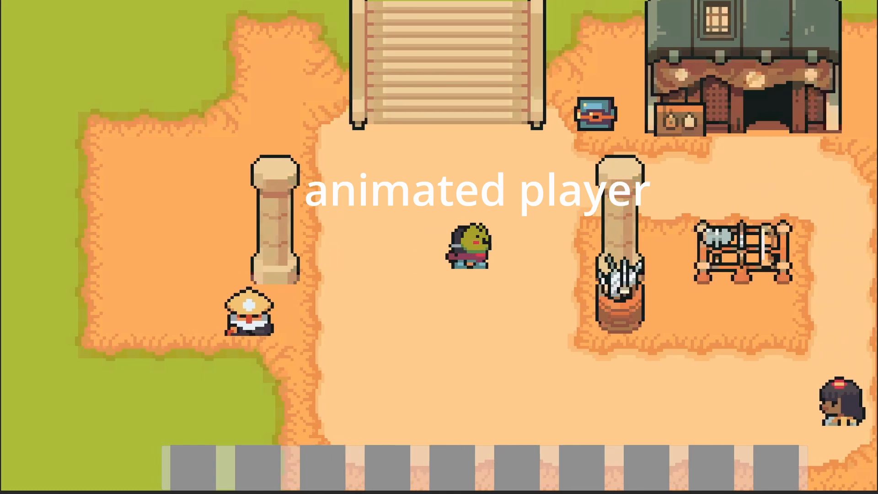
pyautogui.press('Left')
pyautogui.press('Down')
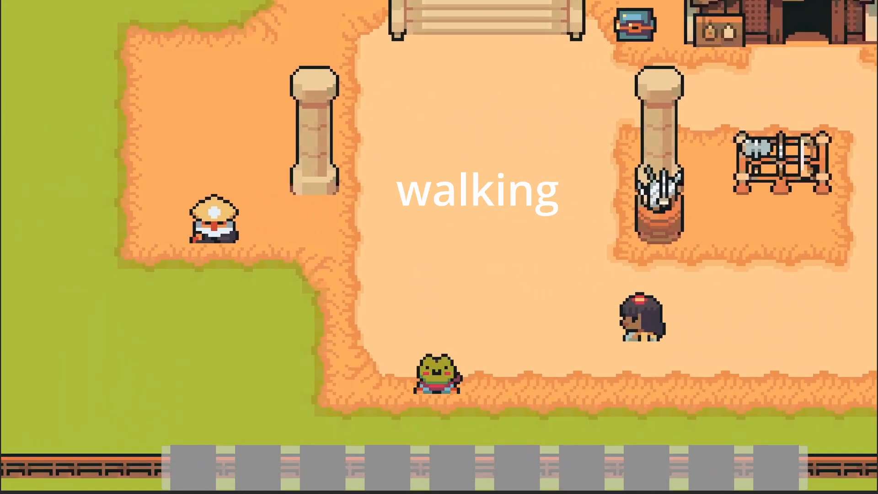
pyautogui.press('Up')
pyautogui.press('Down')
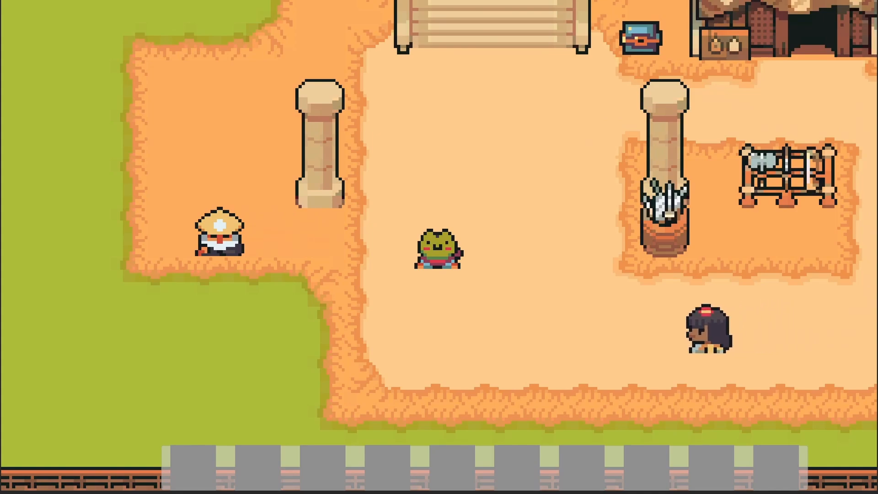
pyautogui.hotkey('ctrl', 'p')
# Open the Animator window and display the Player object's animator controller
pyautogui.click(163, 5)
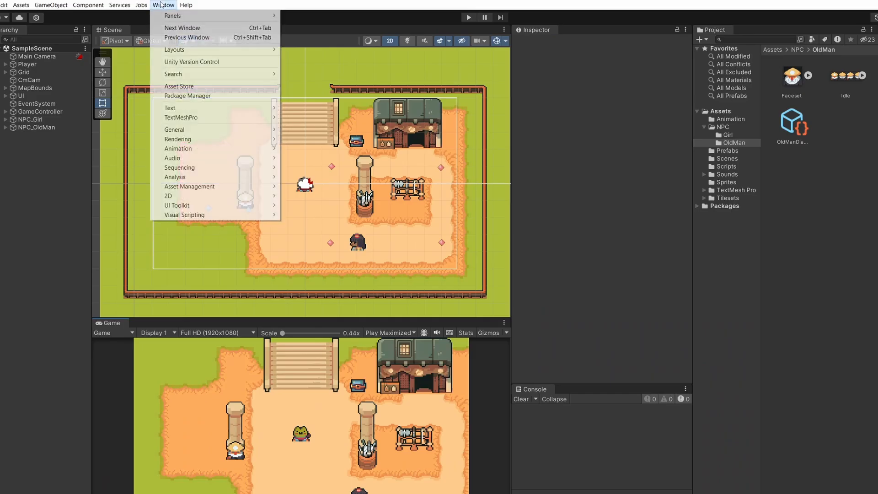
pyautogui.moveTo(240, 152)
pyautogui.click(324, 159)
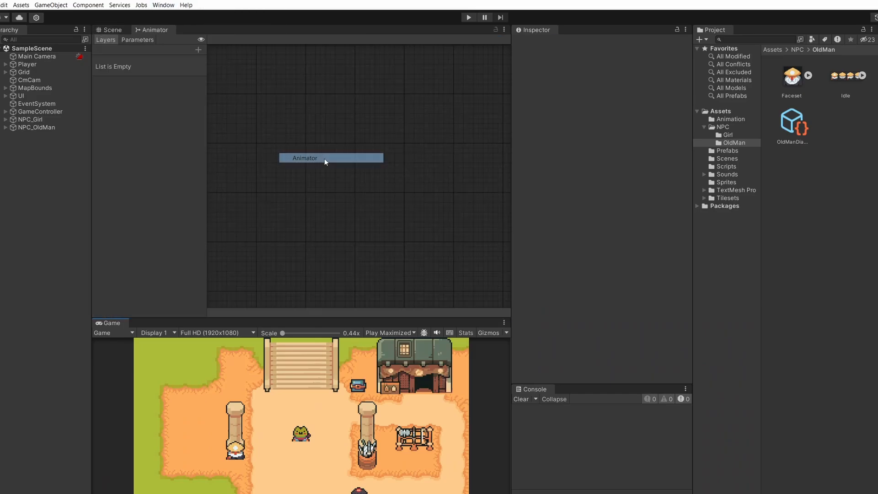
pyautogui.click(35, 65)
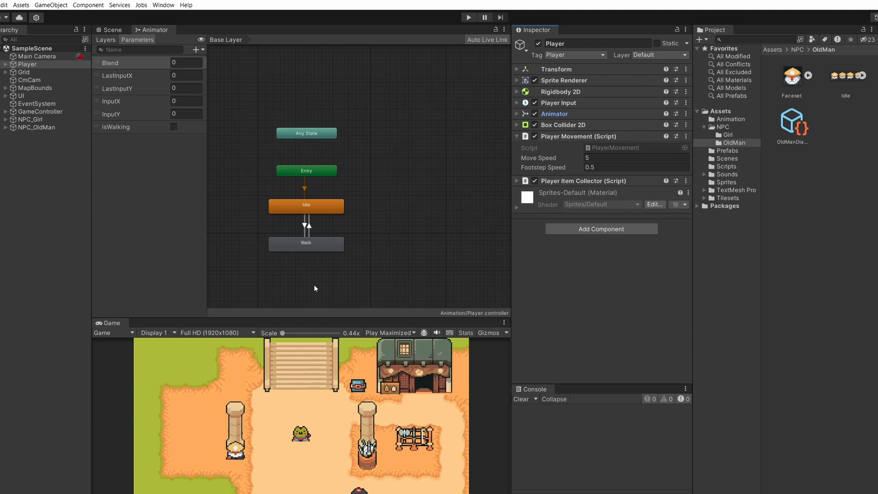
# Examine the Idle state's blend tree and its directional clips, and reselect the Player object
pyautogui.doubleClick(302, 206)
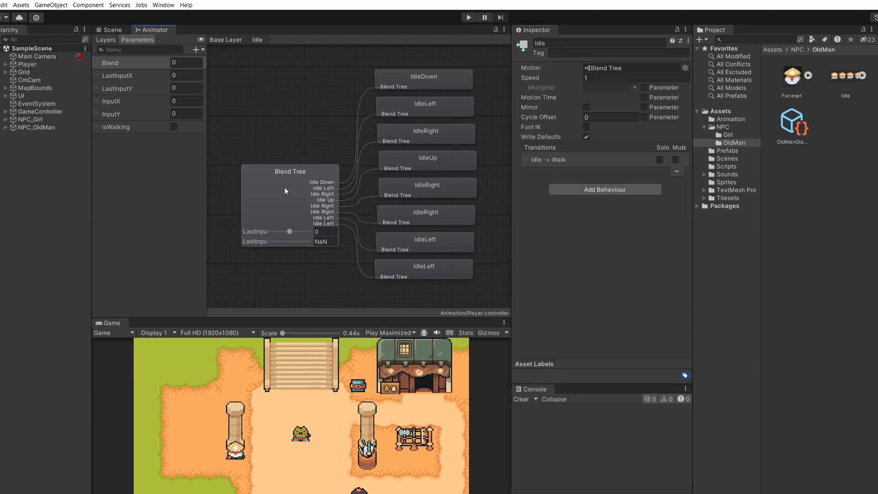
pyautogui.click(420, 87)
pyautogui.click(422, 113)
pyautogui.click(426, 131)
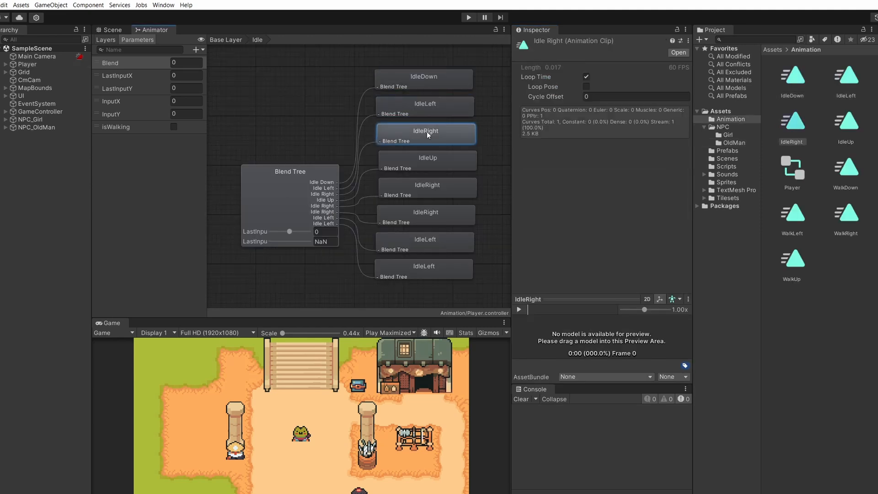
pyautogui.click(303, 175)
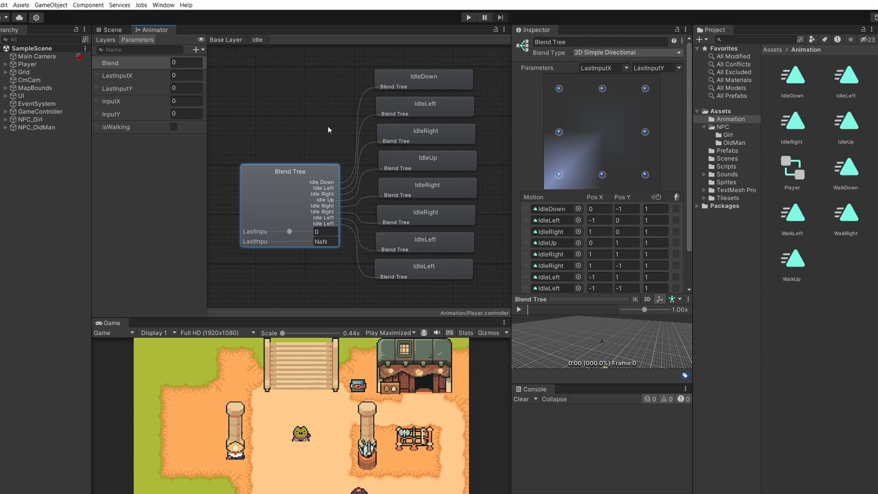
pyautogui.click(42, 65)
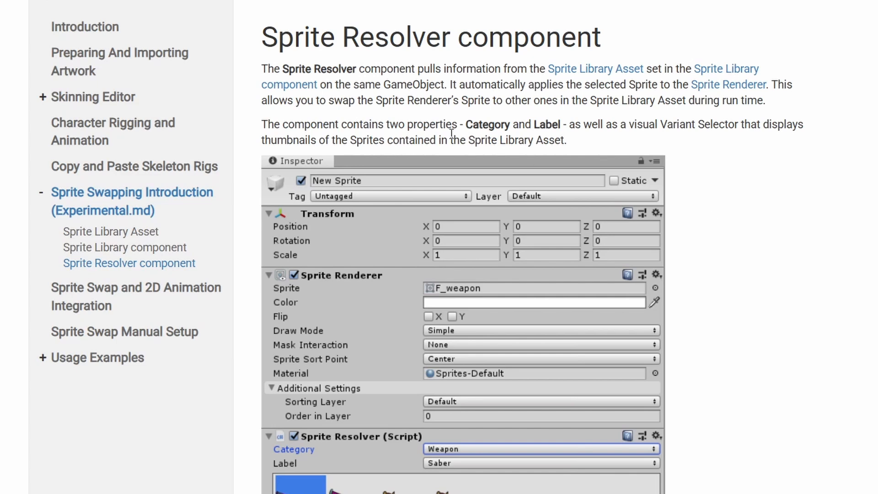
# Switch to the Unity documentation and read how the Sprite Resolver component uses the Sprite Library Asset
pyautogui.moveTo(411, 70); pyautogui.dragTo(654, 74)
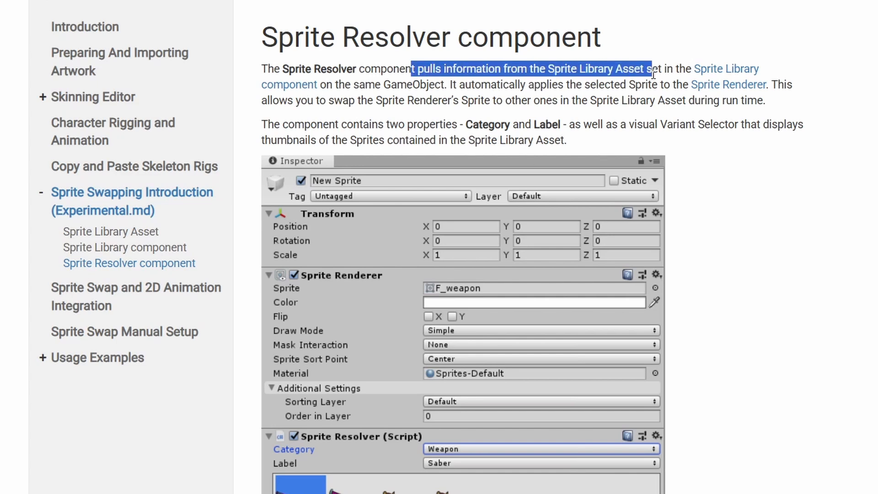
# Create a folder named SpriteLibraries inside the Sprites folder and open it
pyautogui.click(811, 269)
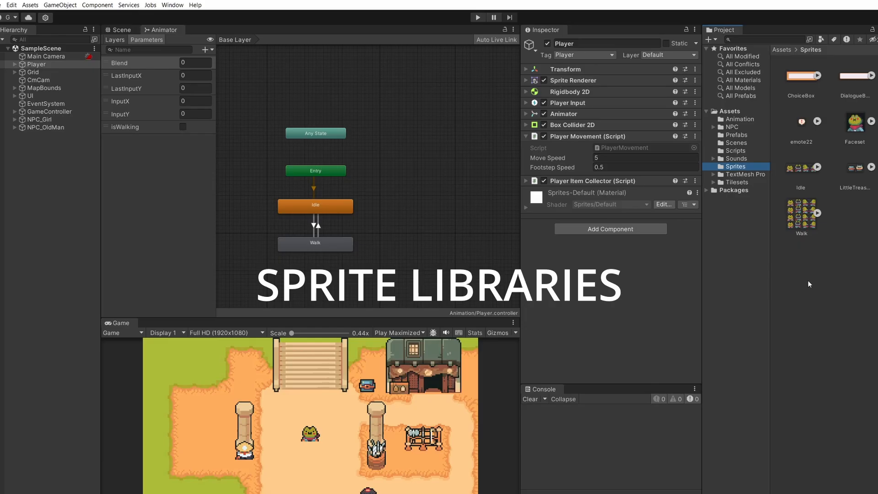
pyautogui.rightClick(807, 278)
pyautogui.moveTo(822, 282)
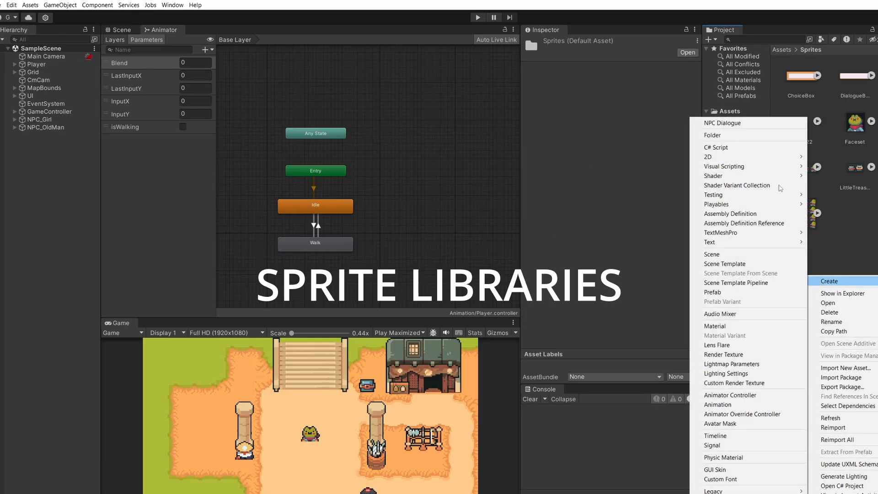
pyautogui.click(787, 131)
pyautogui.write('SpriteLibr')
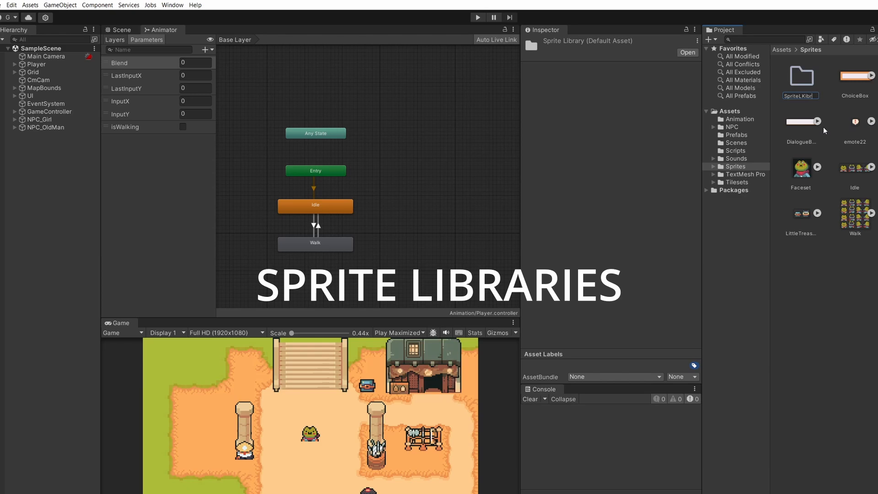
pyautogui.write('aries')
pyautogui.press('Return')
pyautogui.doubleClick(802, 76)
# Create a Sprite Library Asset named Player in the SpriteLibraries folder
pyautogui.rightClick(775, 84)
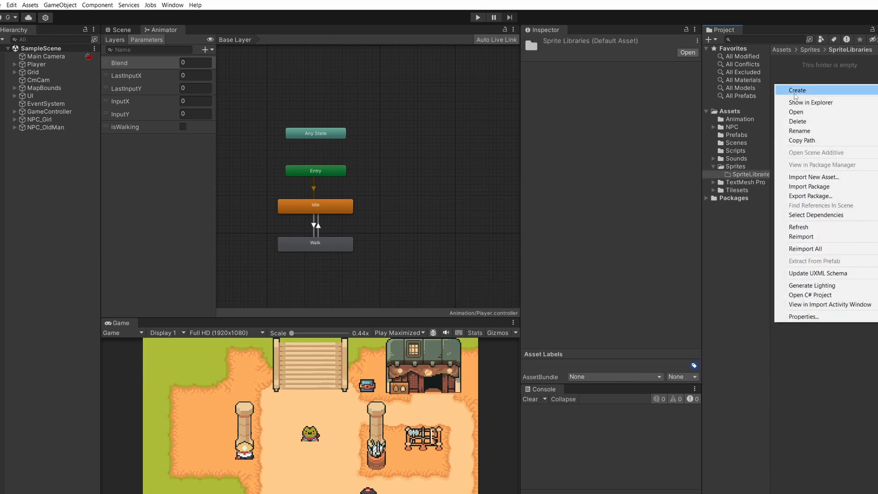
pyautogui.moveTo(796, 95)
pyautogui.moveTo(701, 125)
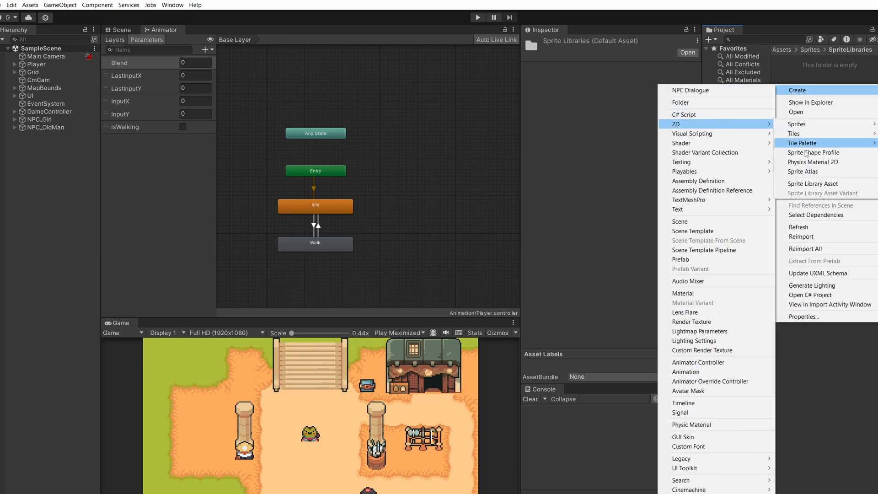
pyautogui.click(818, 186)
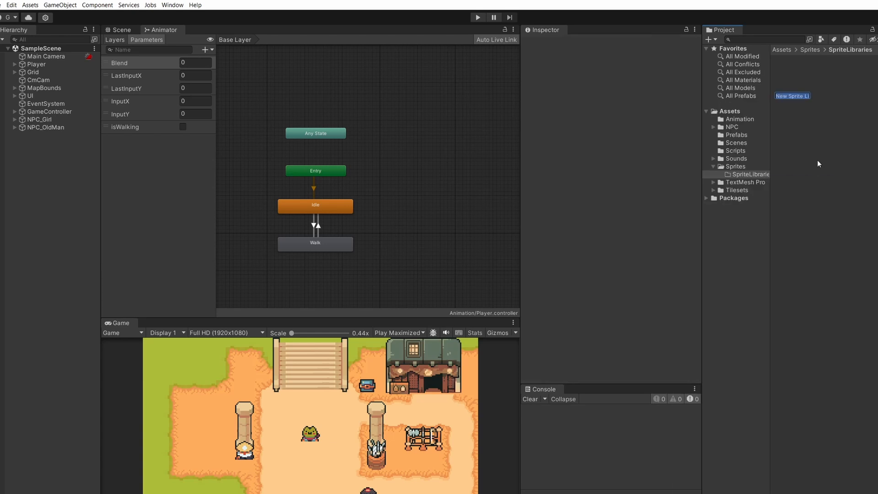
pyautogui.write('Player')
pyautogui.press('Return')
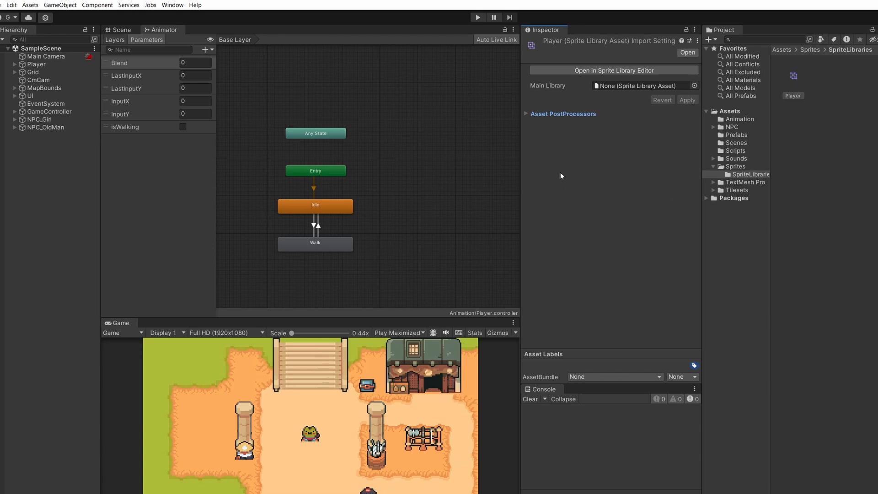
# Open the Player asset in the Sprite Library Editor and add the categories Idle and Walk
pyautogui.click(559, 72)
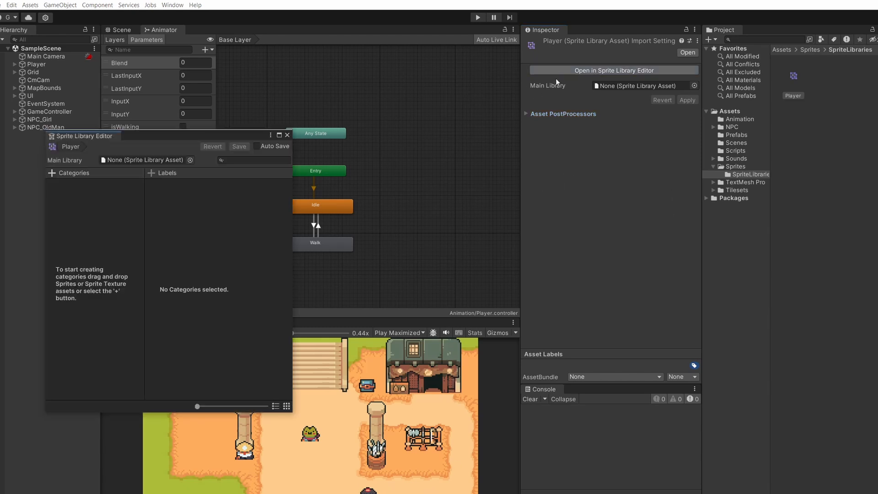
pyautogui.moveTo(177, 137); pyautogui.dragTo(488, 137)
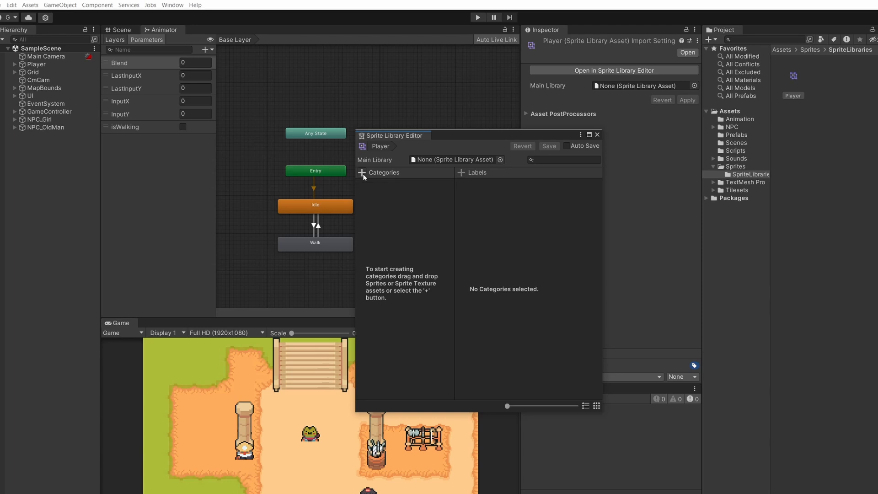
pyautogui.click(362, 173)
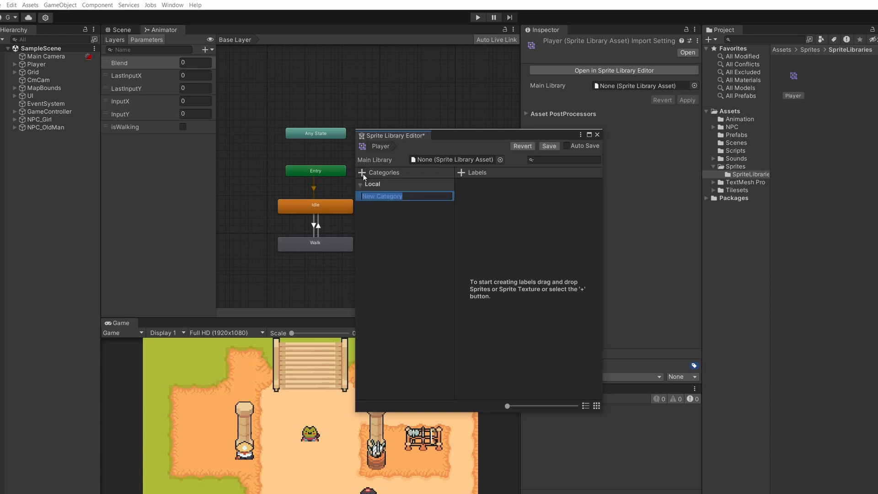
pyautogui.write('Idle')
pyautogui.press('Return')
pyautogui.click(364, 175)
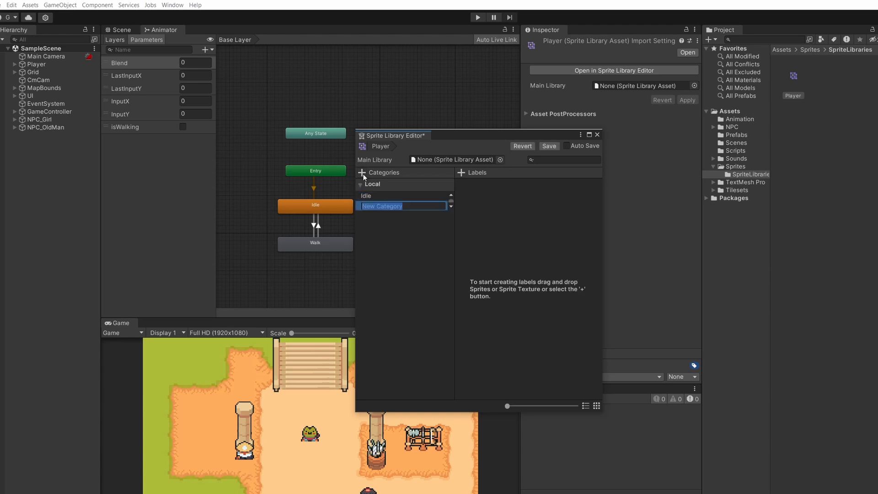
pyautogui.write('Walk')
pyautogui.press('Return')
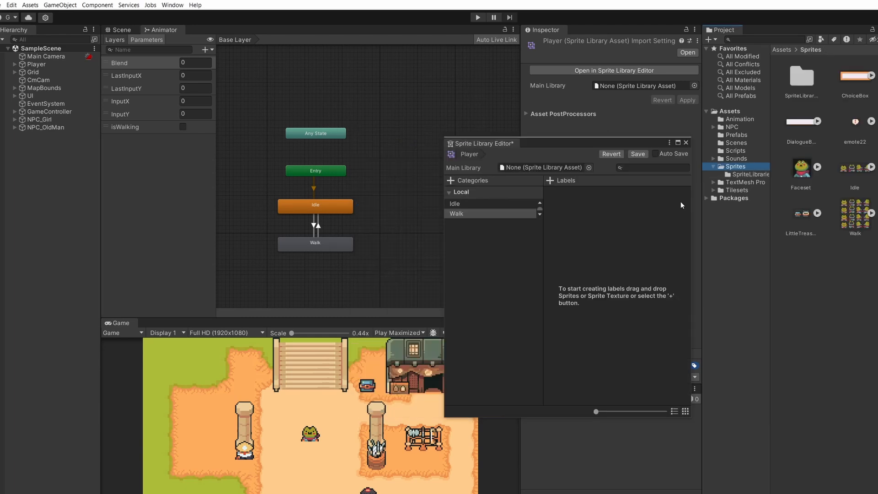
# Fill the Idle category with the sprites from the Idle sheet and check the sheet's individual sprites
pyautogui.click(536, 202)
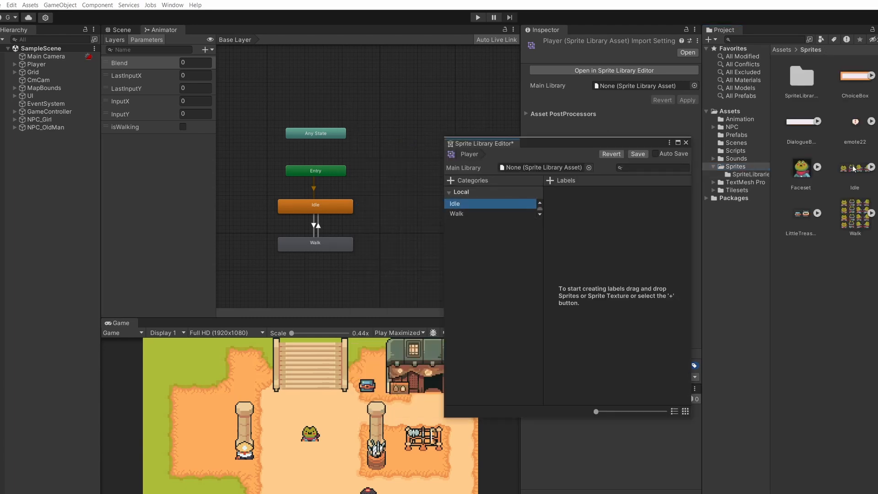
pyautogui.moveTo(853, 169); pyautogui.dragTo(583, 210)
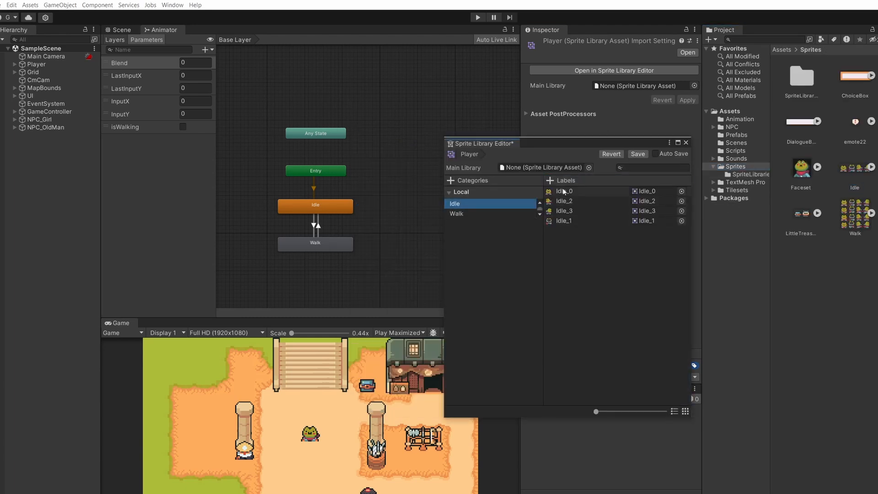
pyautogui.click(873, 169)
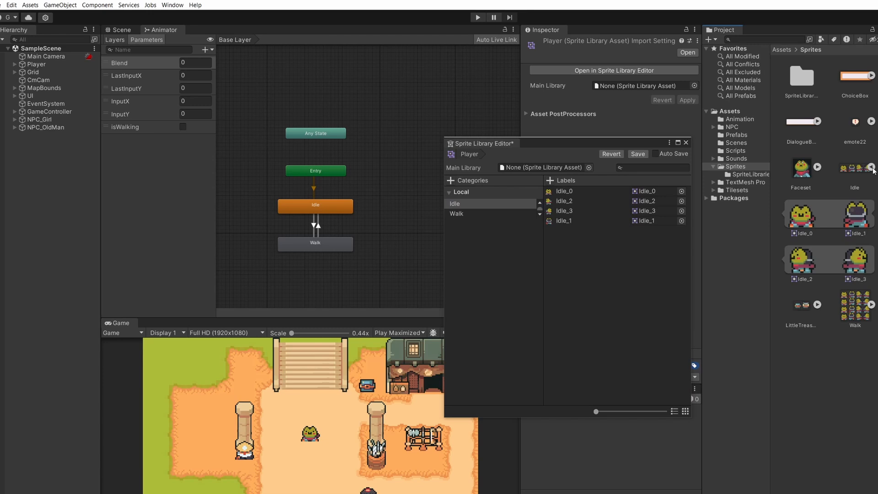
pyautogui.click(873, 169)
# Fill the Walk category with the sprites from the Walk sheet and save the sprite library
pyautogui.click(459, 213)
pyautogui.moveTo(858, 219); pyautogui.dragTo(623, 232)
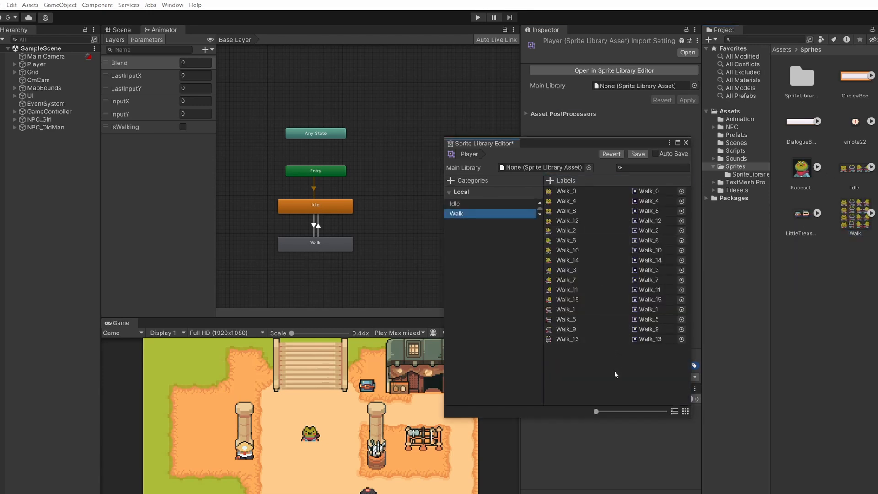
pyautogui.click(633, 156)
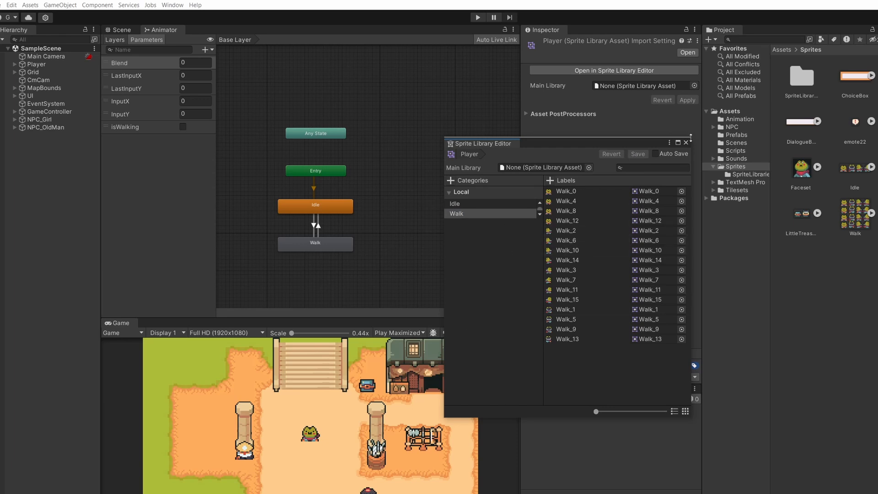
# Add a Sprite Library component to the Player object and assign the Player sprite library asset to it
pyautogui.click(36, 64)
pyautogui.click(611, 228)
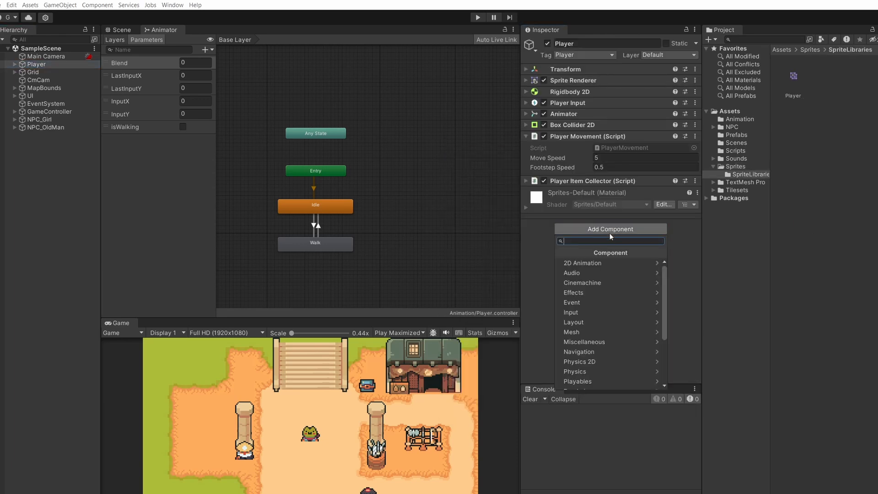
pyautogui.write('spri')
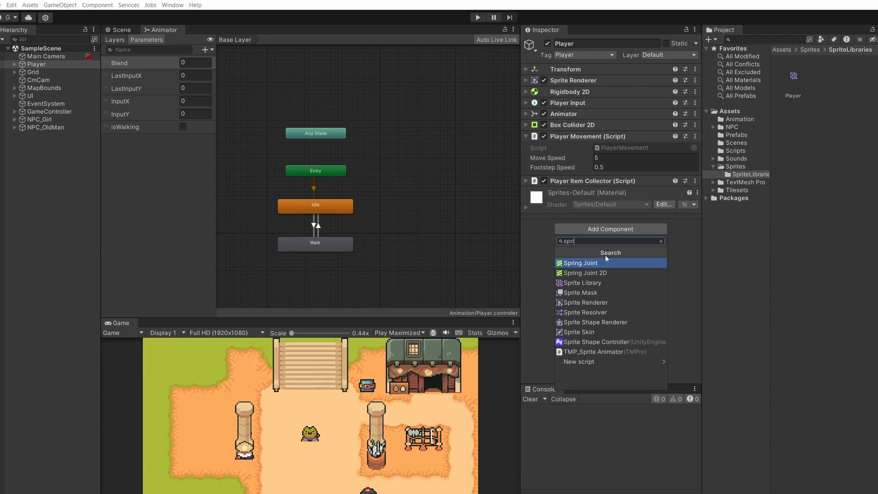
pyautogui.click(582, 283)
pyautogui.moveTo(793, 77); pyautogui.dragTo(640, 205)
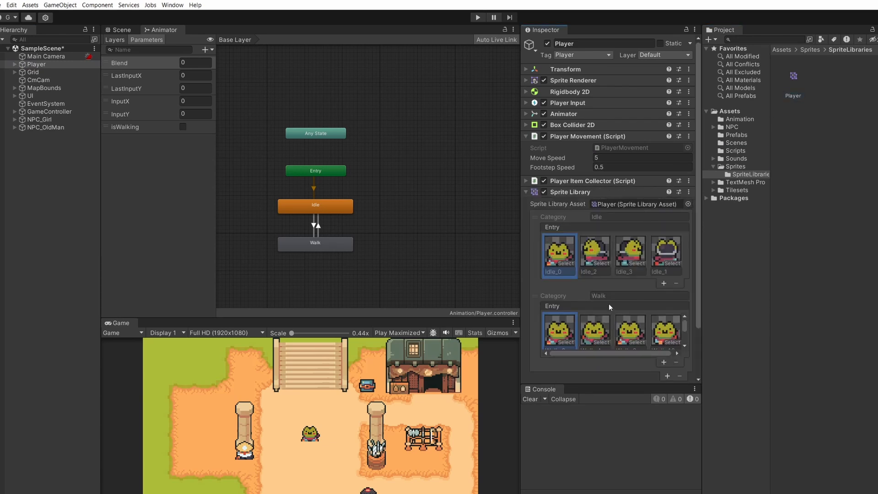
# Add a Sprite Resolver component to the Player, try its Walk category and set the category back to Idle
pyautogui.scroll(-3, 608, 304)
pyautogui.click(594, 375)
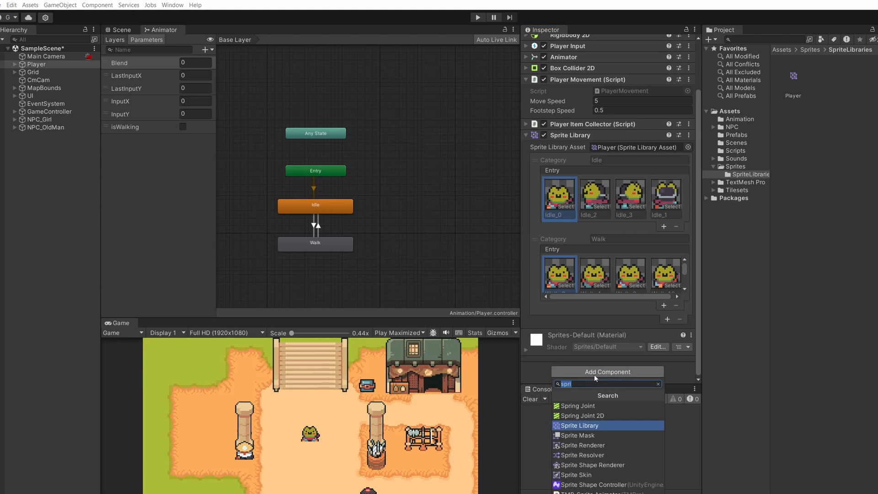
pyautogui.click(596, 455)
pyautogui.scroll(-4, 553, 314)
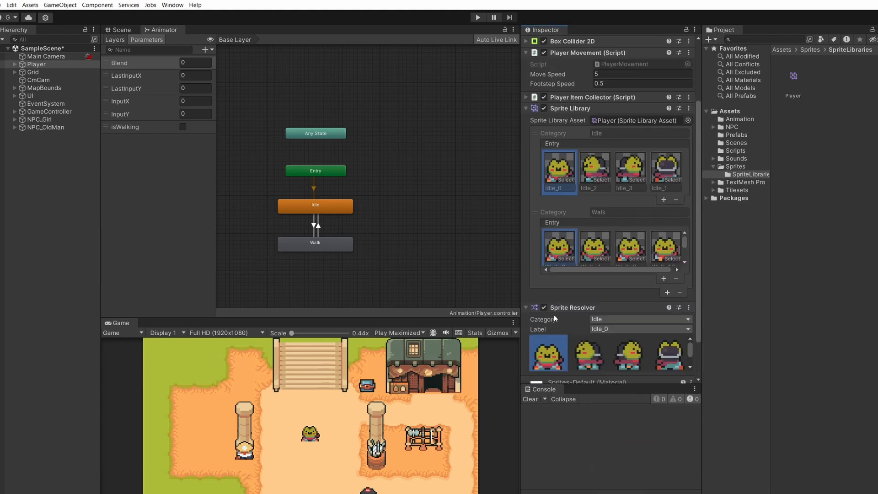
pyautogui.click(631, 272)
pyautogui.click(613, 304)
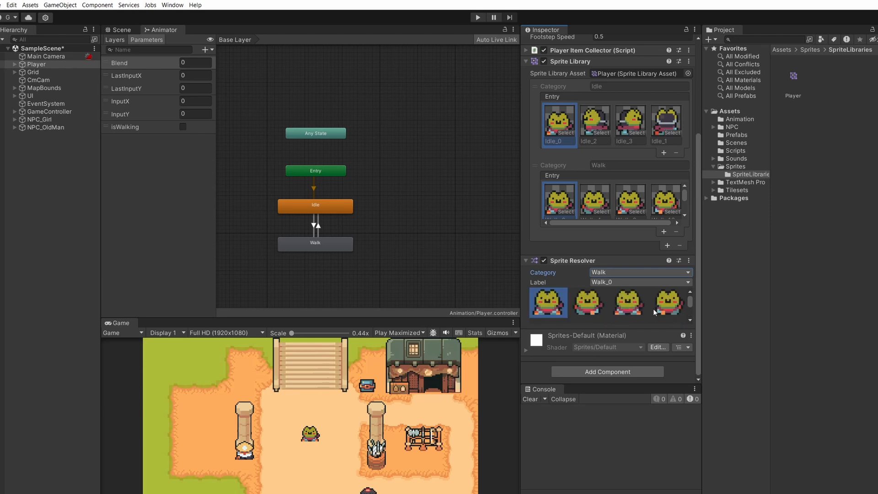
pyautogui.scroll(1, 653, 309)
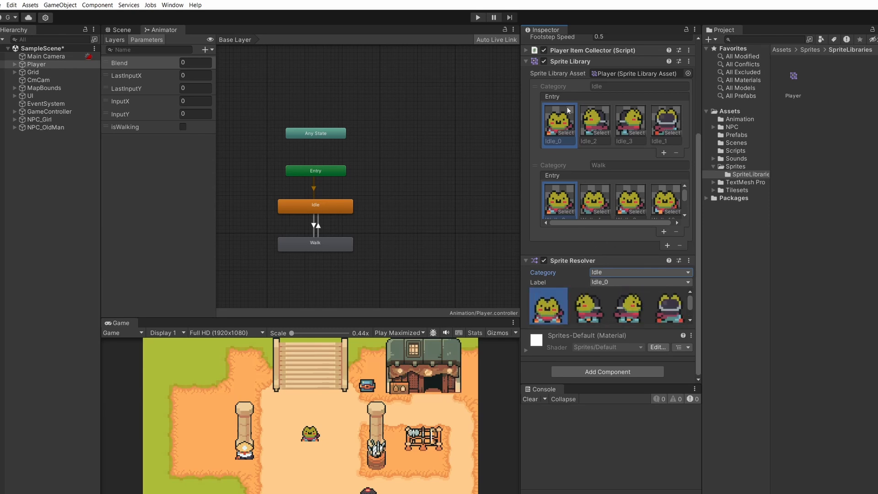
# Open the Animation window and dock it next to the Game view, keeping the IdleDown clip selected
pyautogui.click(172, 5)
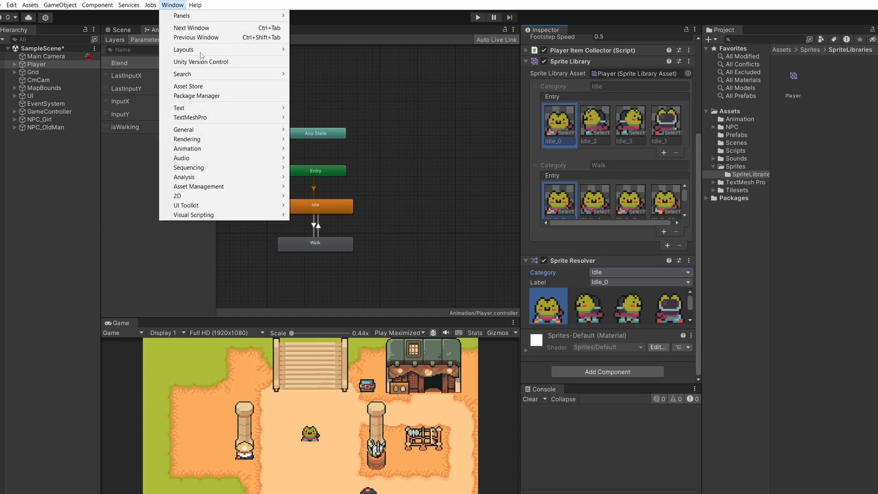
pyautogui.moveTo(270, 149)
pyautogui.click(339, 148)
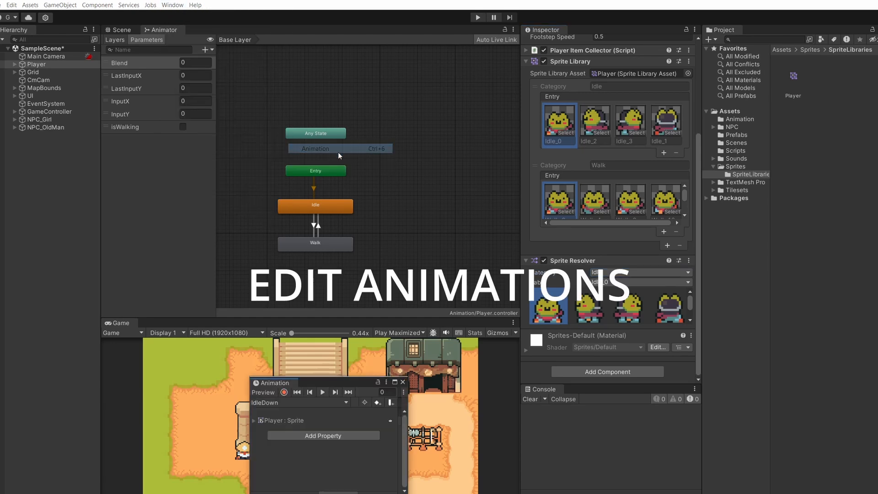
pyautogui.moveTo(270, 381); pyautogui.dragTo(147, 324)
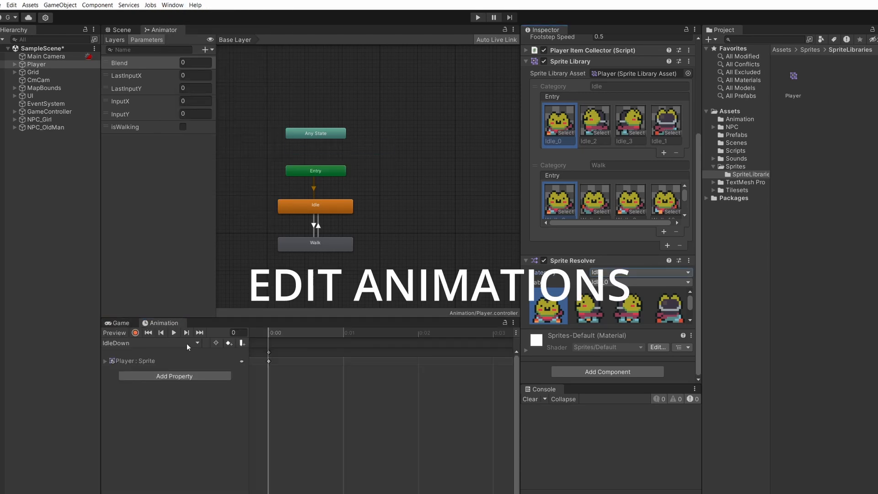
pyautogui.click(161, 343)
pyautogui.click(330, 428)
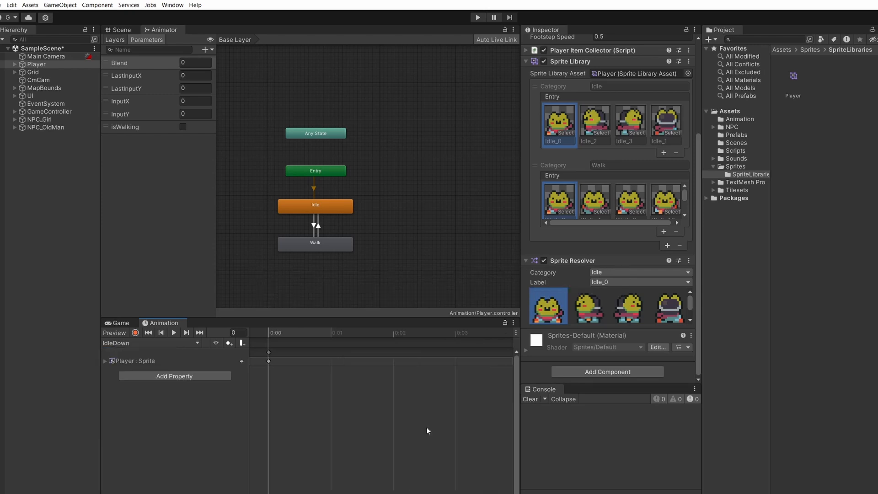
# Replace the IdleDown clip's Sprite property with the Sprite Resolver properties and delete their keyframes at 1:00
pyautogui.click(228, 361)
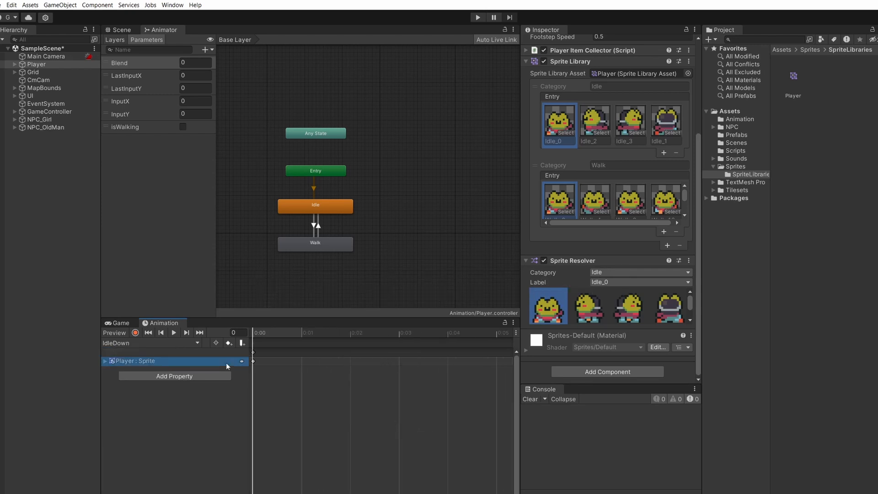
pyautogui.press('Delete')
pyautogui.click(196, 365)
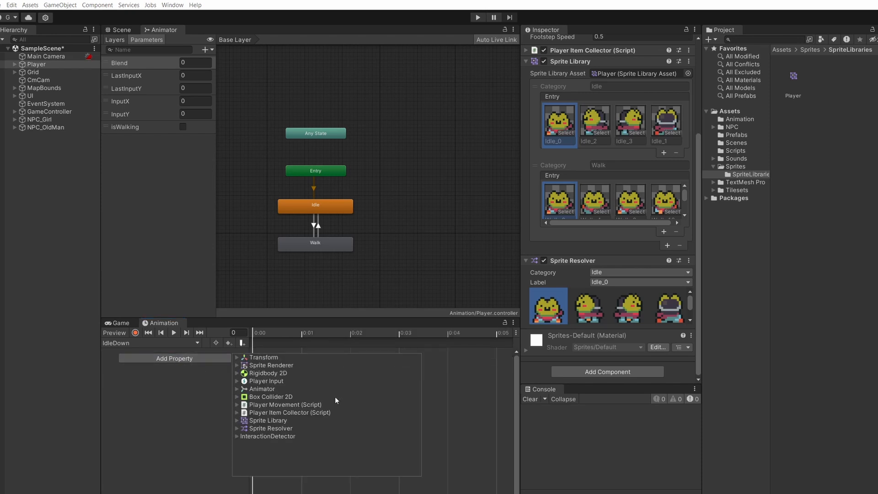
pyautogui.rightClick(268, 430)
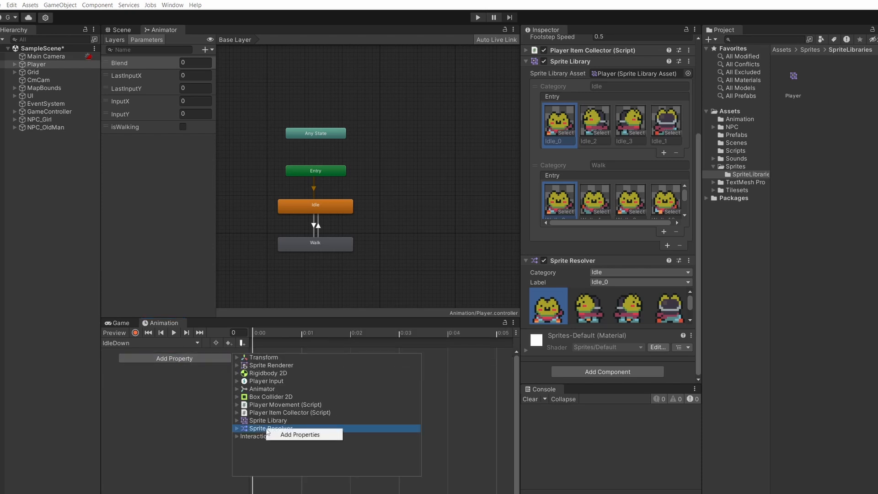
pyautogui.click(305, 435)
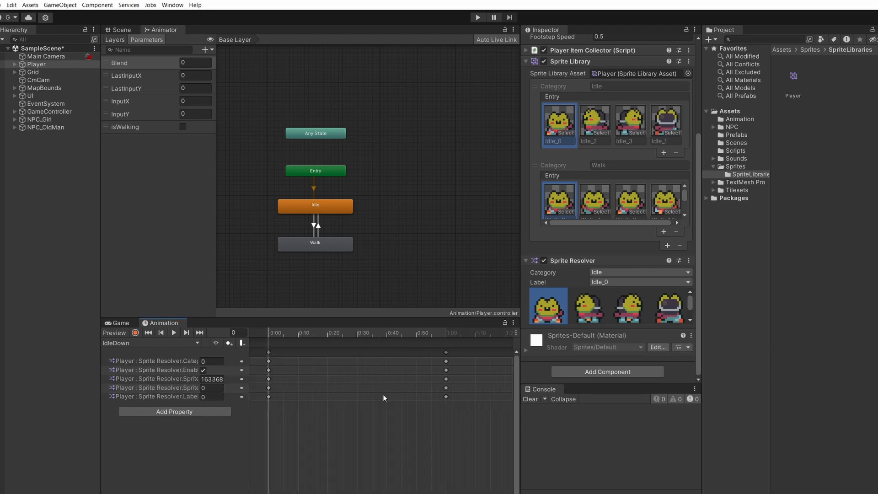
pyautogui.moveTo(454, 348); pyautogui.dragTo(435, 417)
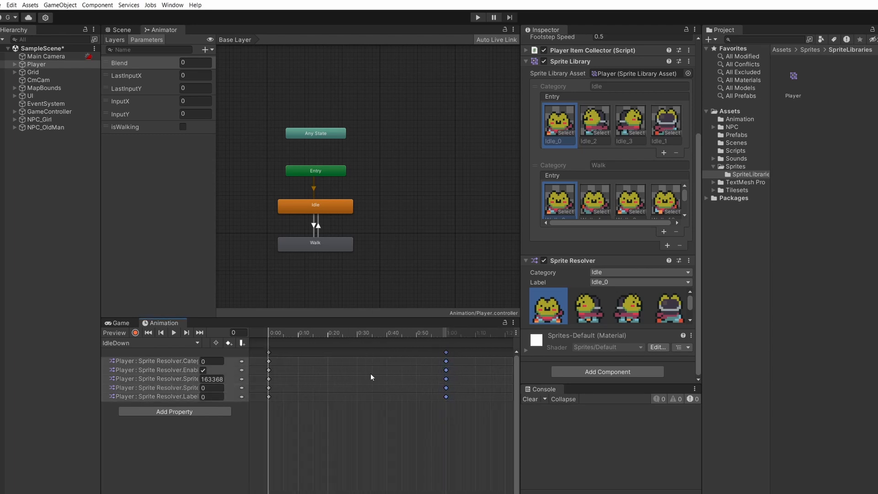
pyautogui.press('Delete')
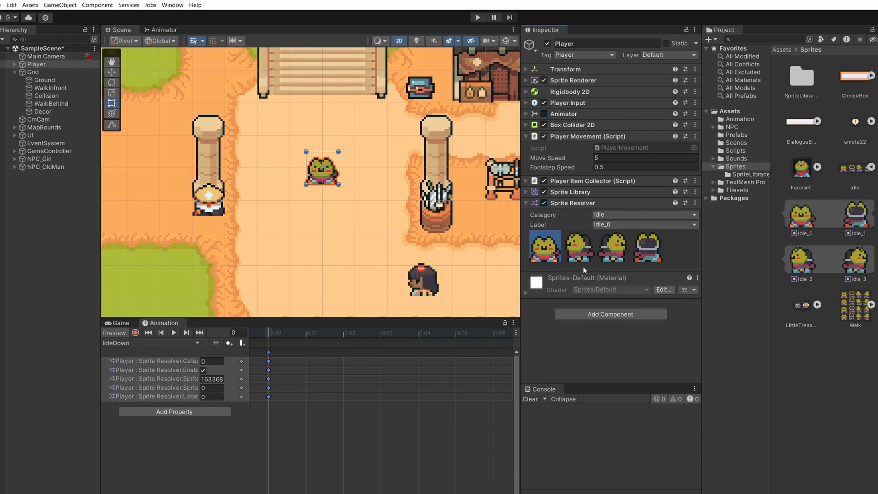
# Preview the Idle sprites on the Player through the Sprite Resolver and return to Idle_0
pyautogui.click(588, 249)
pyautogui.click(615, 251)
pyautogui.click(641, 253)
pyautogui.click(624, 255)
pyautogui.click(584, 255)
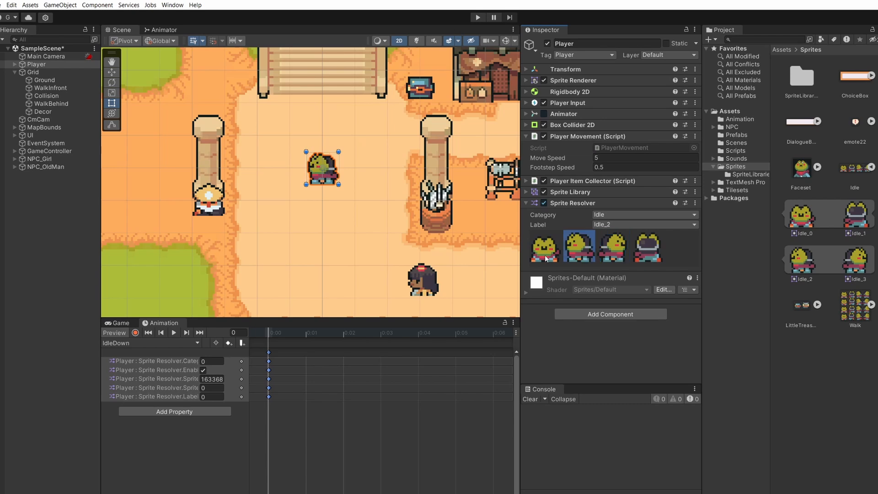
pyautogui.click(547, 259)
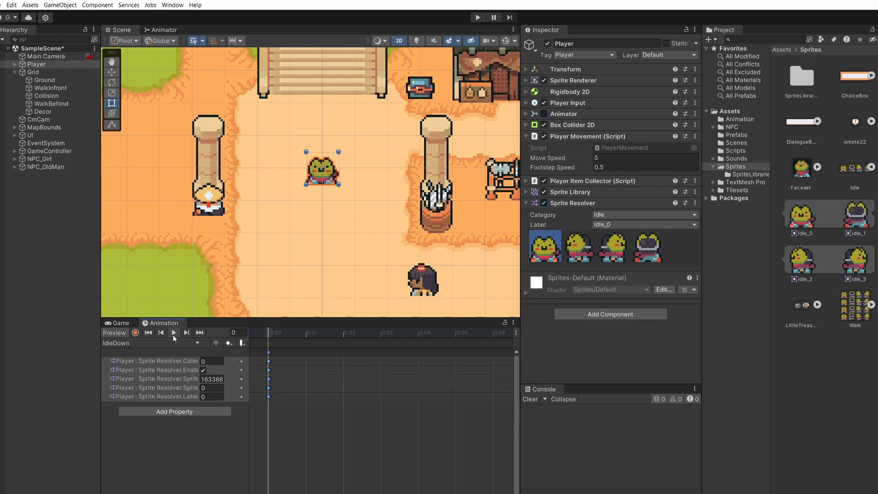
# Switch to the WalkDown clip and set the Sprite Resolver's category to Walk
pyautogui.click(165, 344)
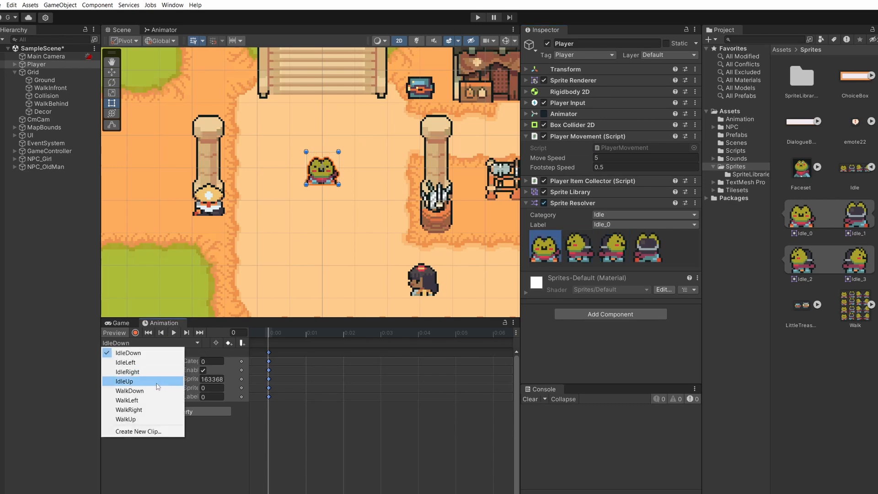
pyautogui.click(137, 391)
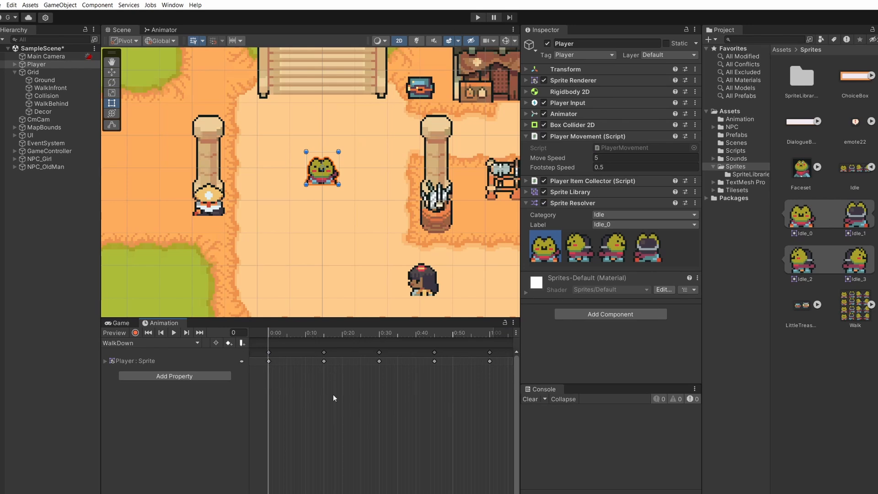
pyautogui.click(618, 215)
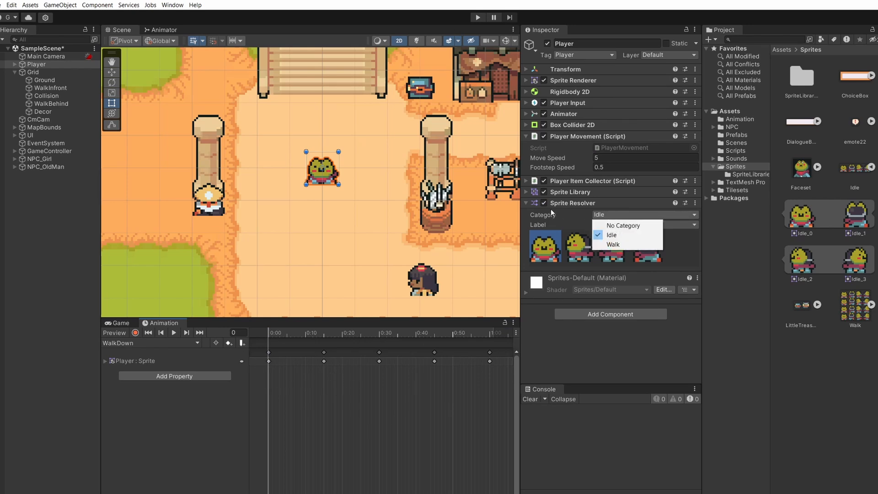
pyautogui.click(615, 245)
# Check the spacing of the WalkDown clip's keyframes and delete its Sprite property
pyautogui.scroll(-2, 312, 391)
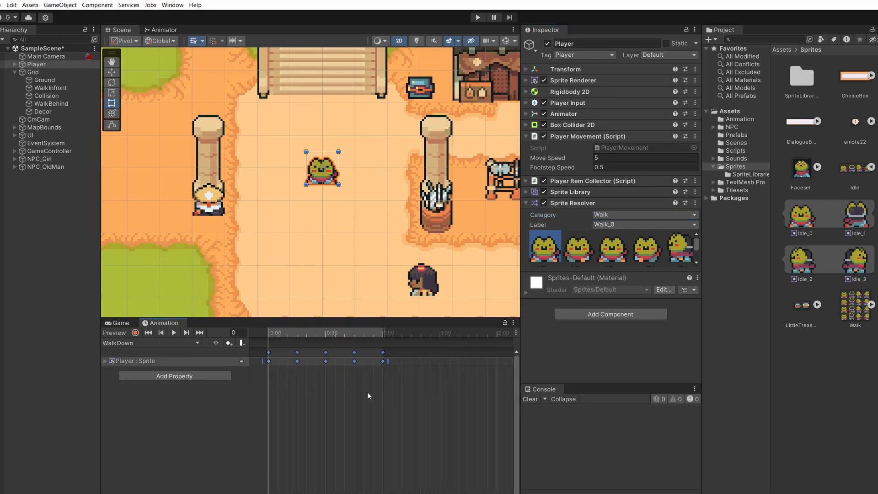
pyautogui.scroll(1, 262, 365)
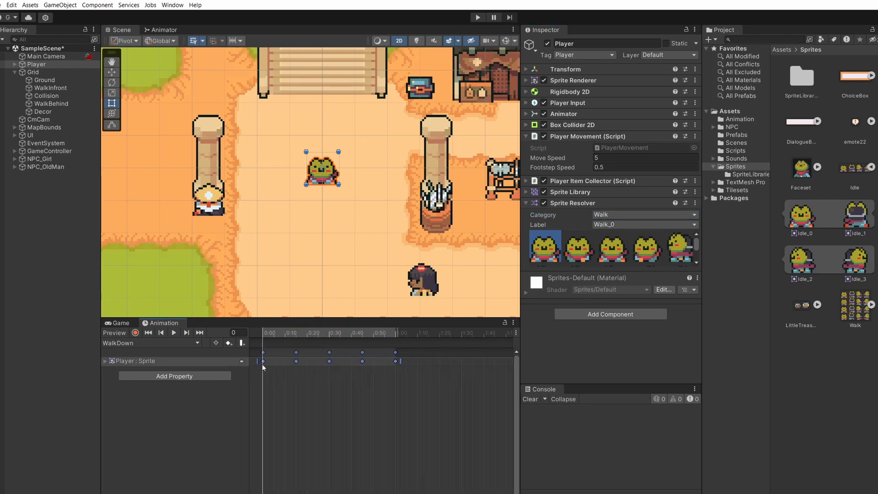
pyautogui.moveTo(276, 332); pyautogui.dragTo(401, 359)
pyautogui.press('space')
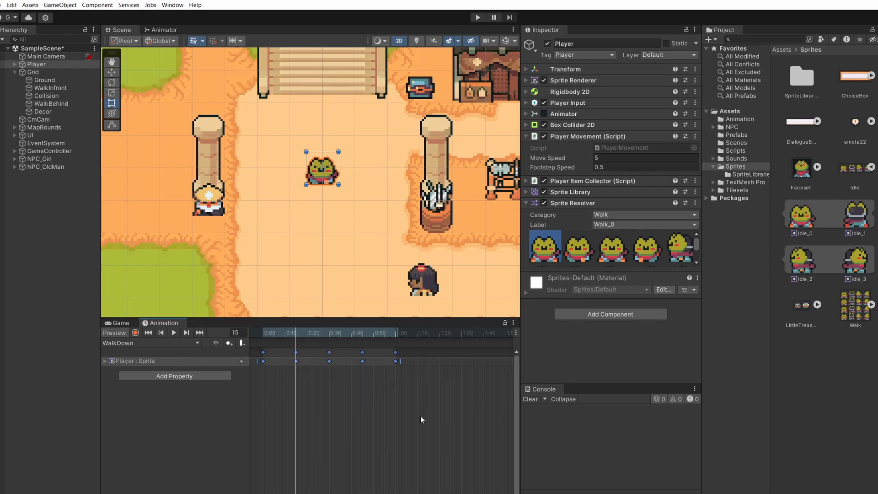
pyautogui.press('Delete')
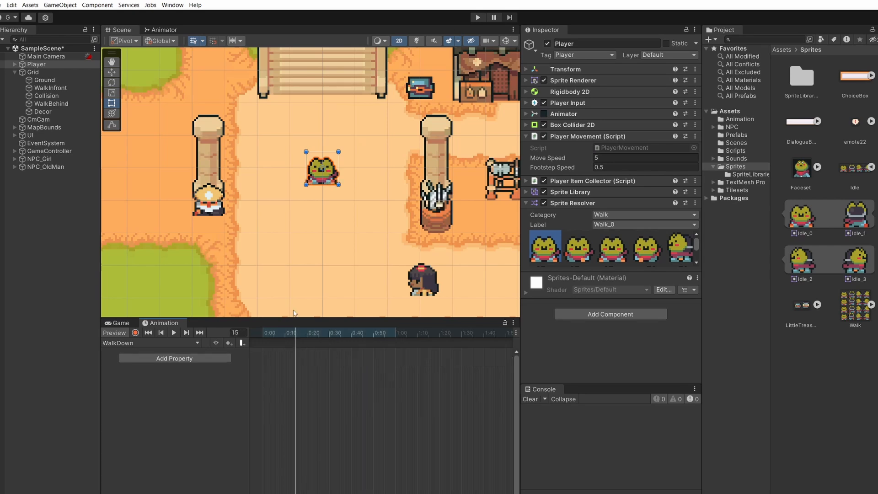
# Add the Sprite Resolver properties to the WalkDown clip and delete their keyframes at 1:00
pyautogui.click(183, 359)
pyautogui.moveTo(300, 431)
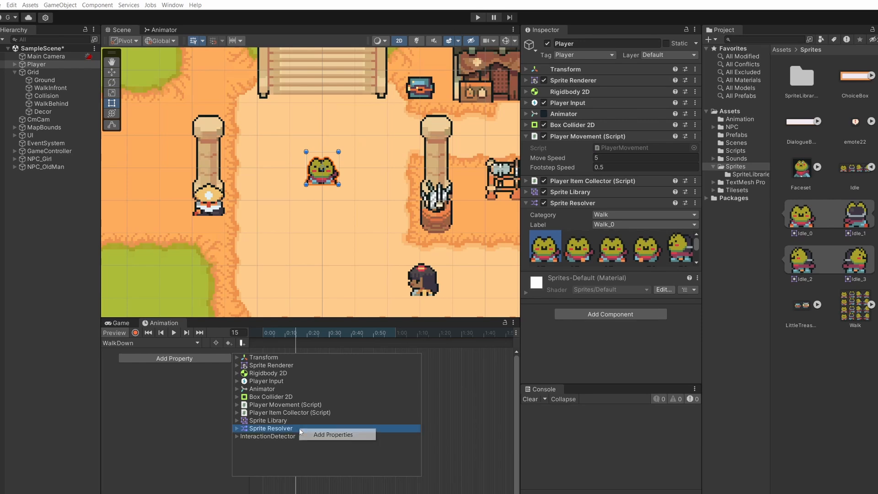
pyautogui.click(321, 437)
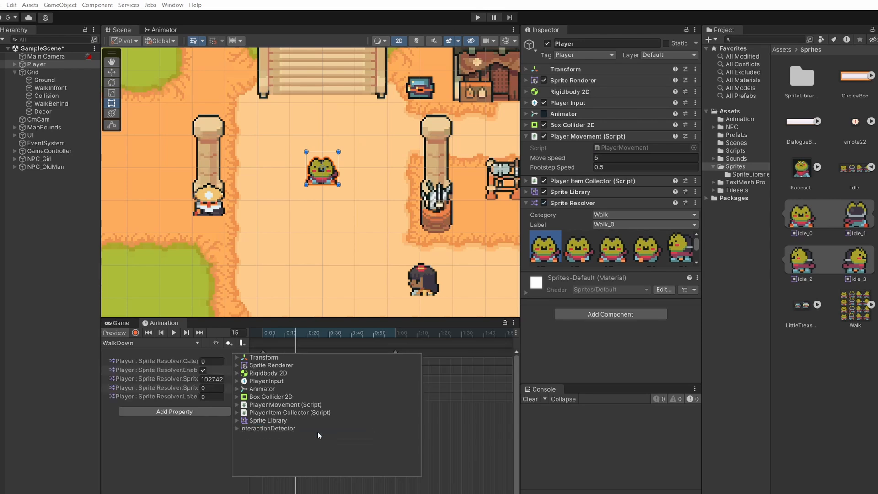
pyautogui.click(444, 459)
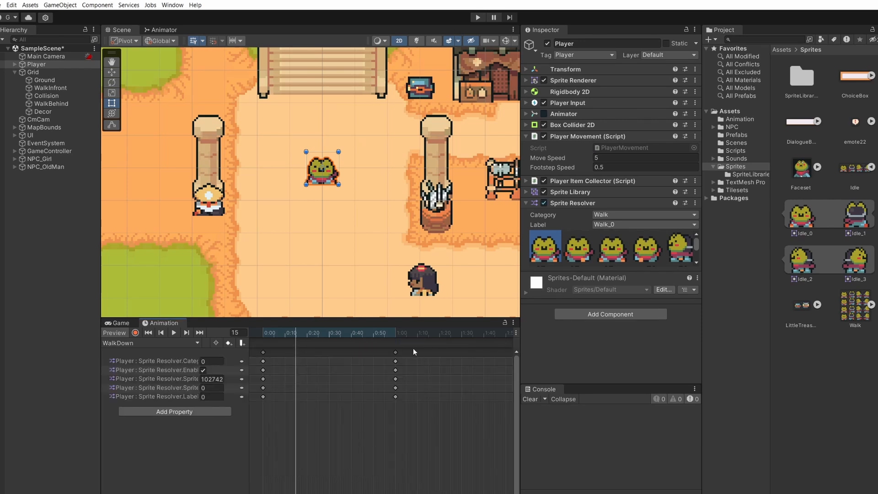
pyautogui.moveTo(403, 356); pyautogui.dragTo(381, 411)
pyautogui.press('Delete')
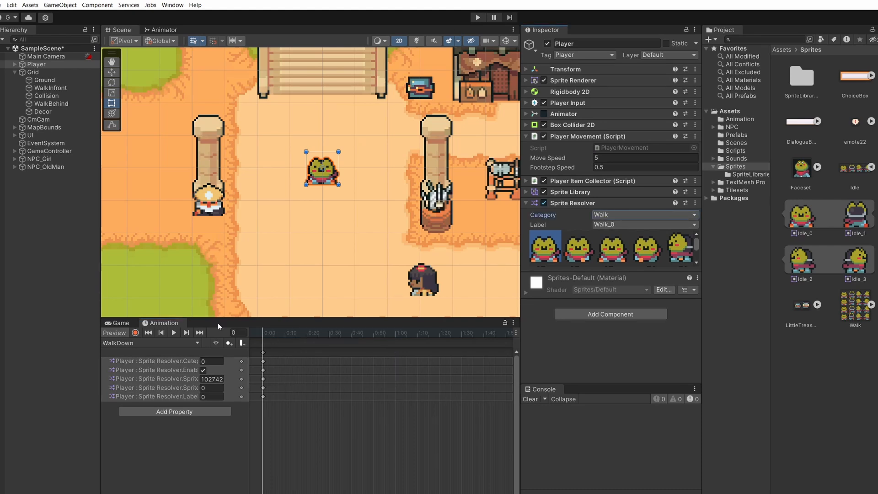
# Turn on keyframe recording for WalkDown and key Walk_4 at frame 15 and Walk_8 at frame 30
pyautogui.click(174, 332)
pyautogui.click(174, 333)
pyautogui.moveTo(264, 337); pyautogui.dragTo(295, 338)
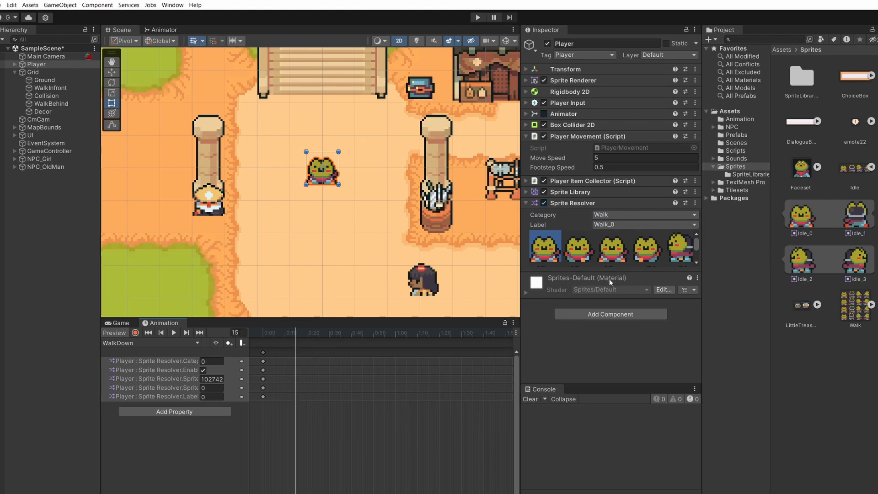
pyautogui.click(136, 333)
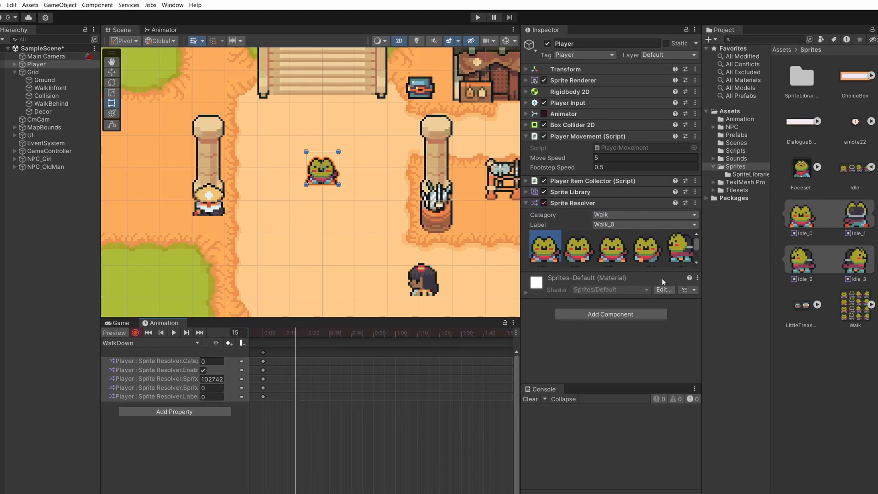
pyautogui.click(578, 247)
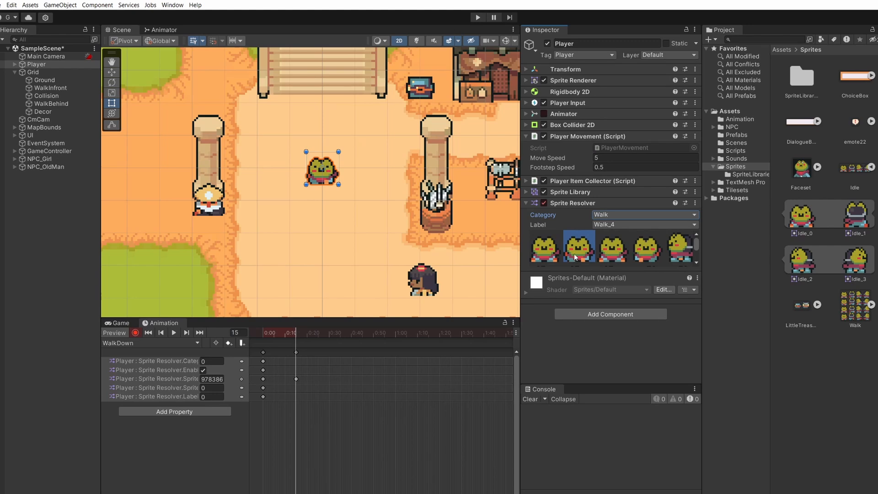
pyautogui.moveTo(311, 336); pyautogui.dragTo(329, 337)
pyautogui.click(614, 253)
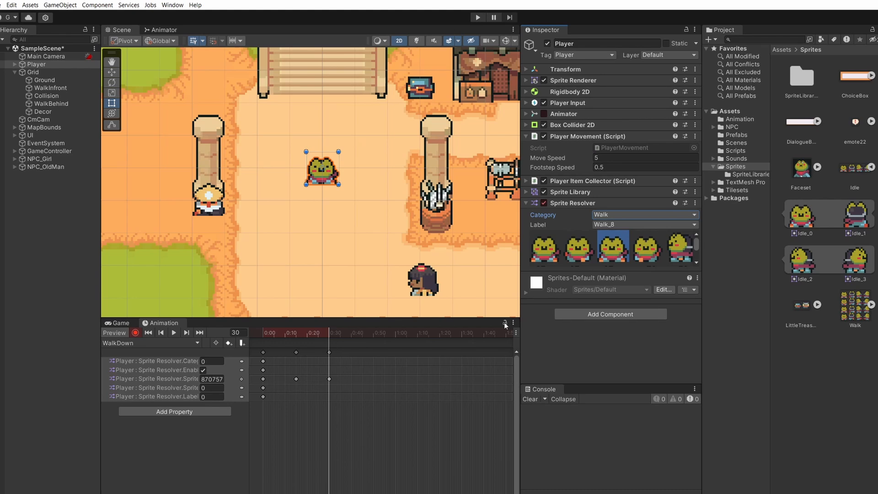
# Record Walk_12 at frame 45 and Walk_0 at frame 60 of the WalkDown clip
pyautogui.click(342, 342)
pyautogui.moveTo(331, 334); pyautogui.dragTo(395, 343)
pyautogui.click(646, 250)
pyautogui.click(548, 252)
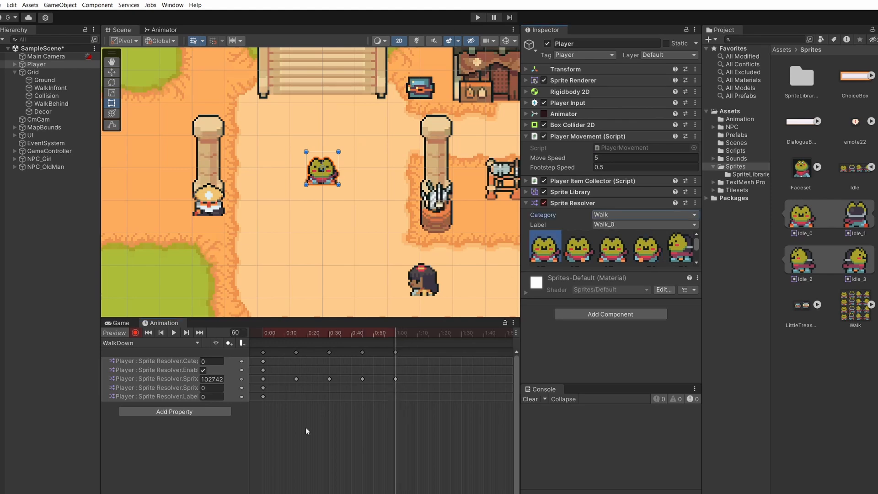
# Play back the WalkDown clip, turn off keyframe recording and keep WalkDown as the active clip
pyautogui.click(175, 333)
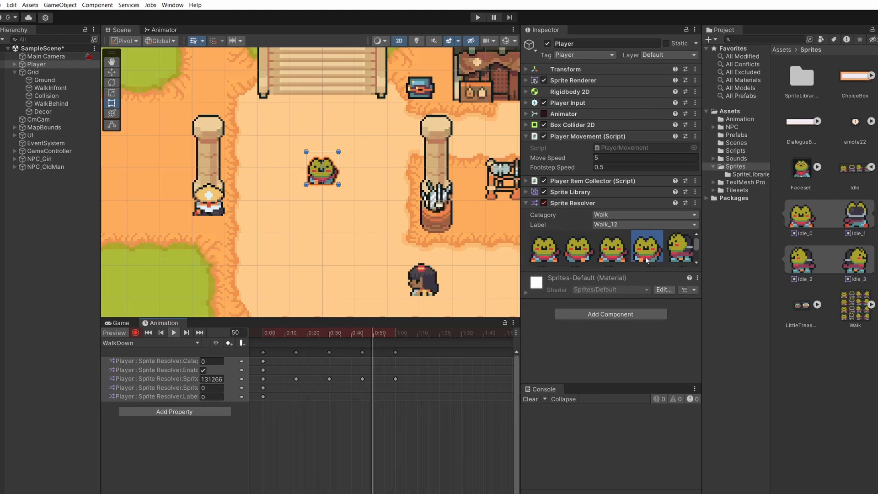
pyautogui.click(135, 334)
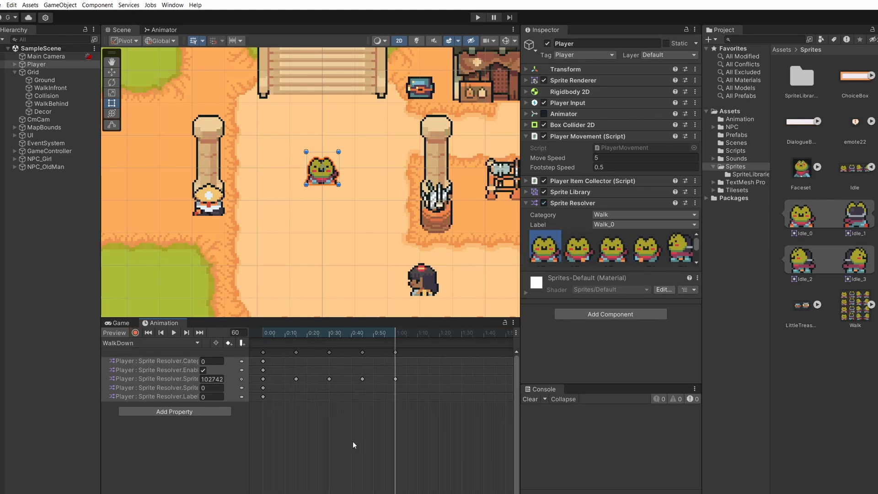
pyautogui.click(191, 345)
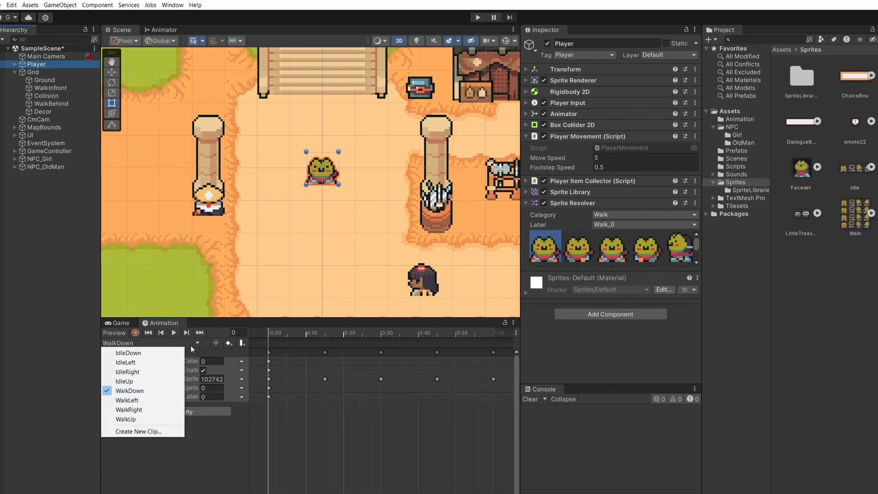
pyautogui.click(166, 391)
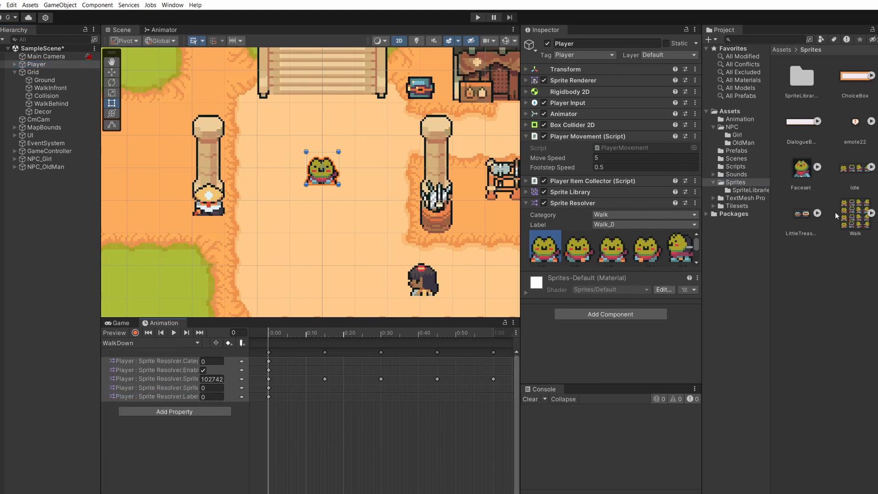
# Create a sprite library asset named OldMan in the SpriteLibraries folder
pyautogui.click(752, 190)
pyautogui.rightClick(794, 166)
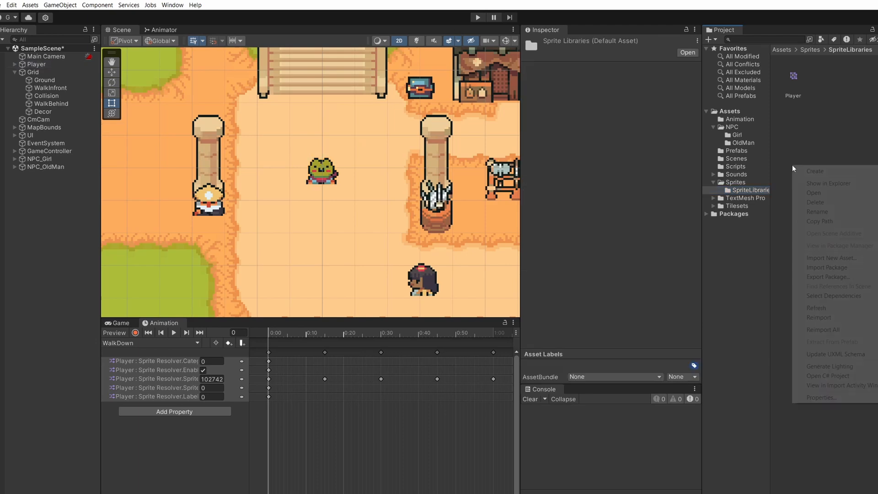
pyautogui.moveTo(808, 172)
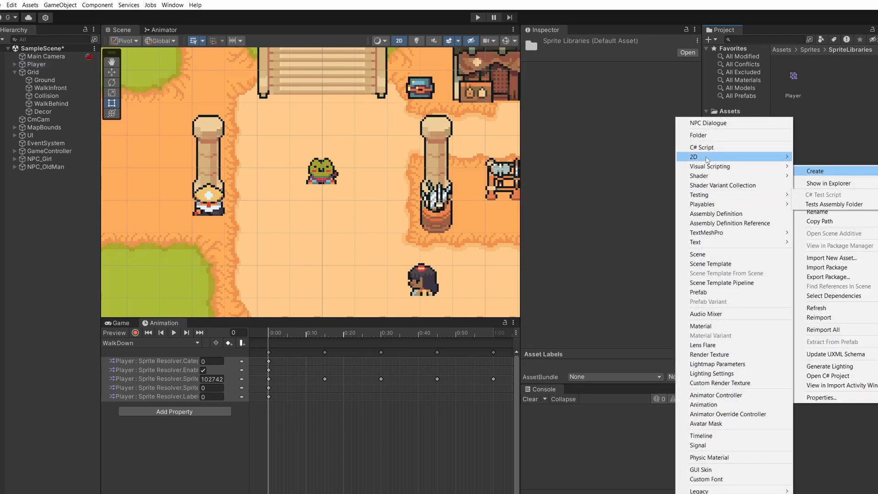
pyautogui.moveTo(707, 157)
pyautogui.click(826, 216)
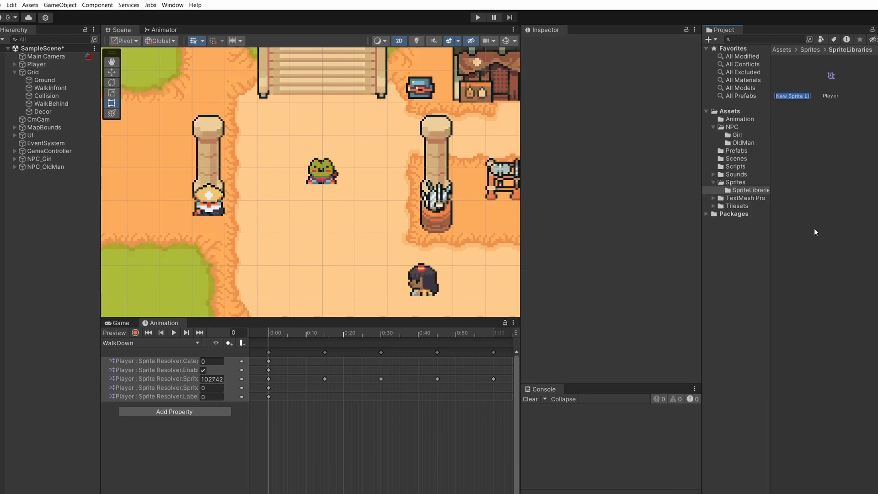
pyautogui.write('OldMan')
pyautogui.press('Return')
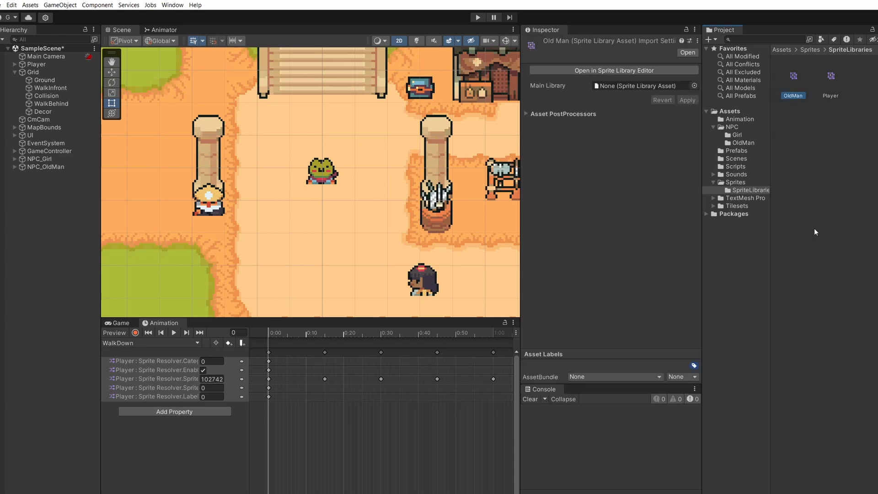
# Open the OldMan library for editing and add the categories Idle and Walk
pyautogui.click(573, 69)
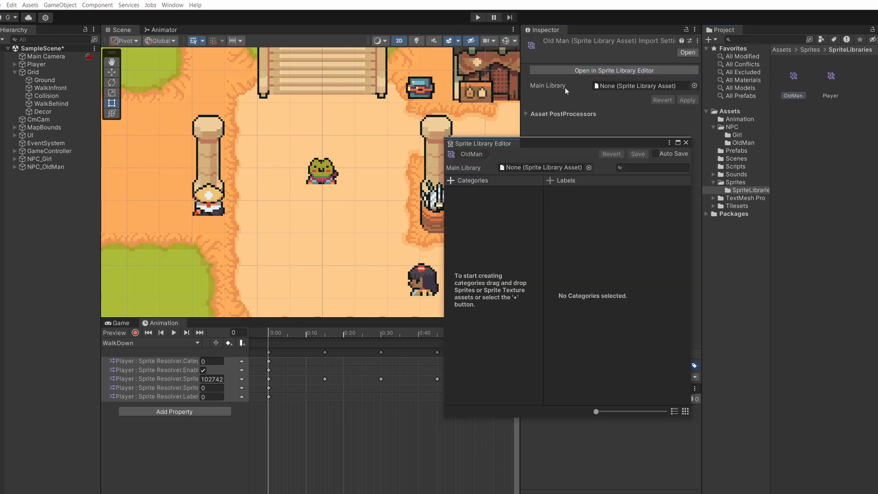
pyautogui.click(451, 181)
pyautogui.write('Idle')
pyautogui.press('Return')
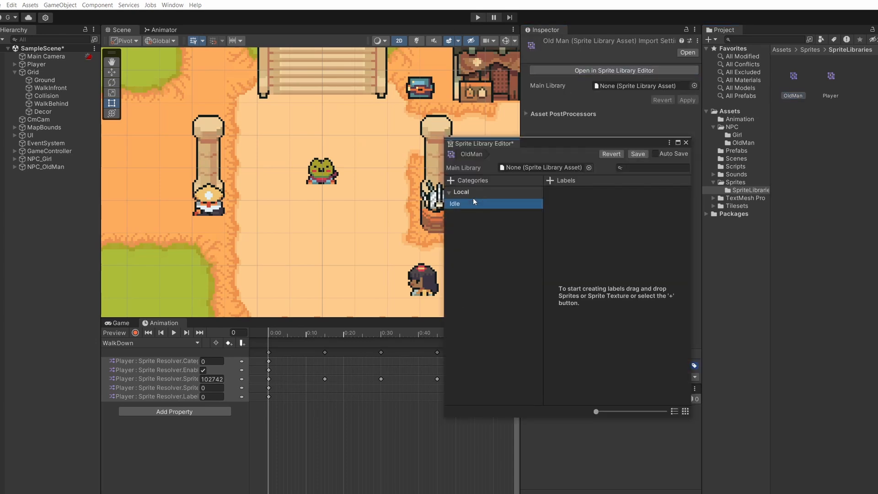
pyautogui.click(451, 181)
pyautogui.write('Walk')
pyautogui.press('Return')
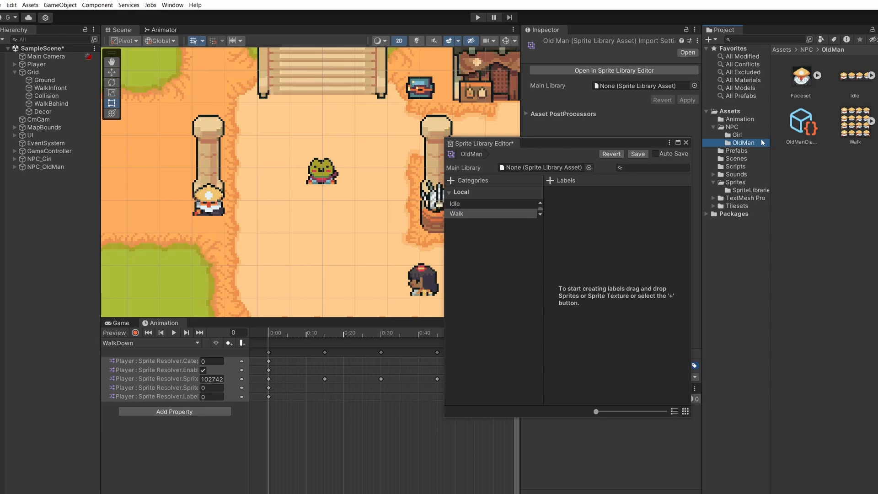
# Fill the Idle and Walk categories with the old man's matching sprite sheets, then save the library and close its editor
pyautogui.moveTo(845, 95); pyautogui.dragTo(596, 265)
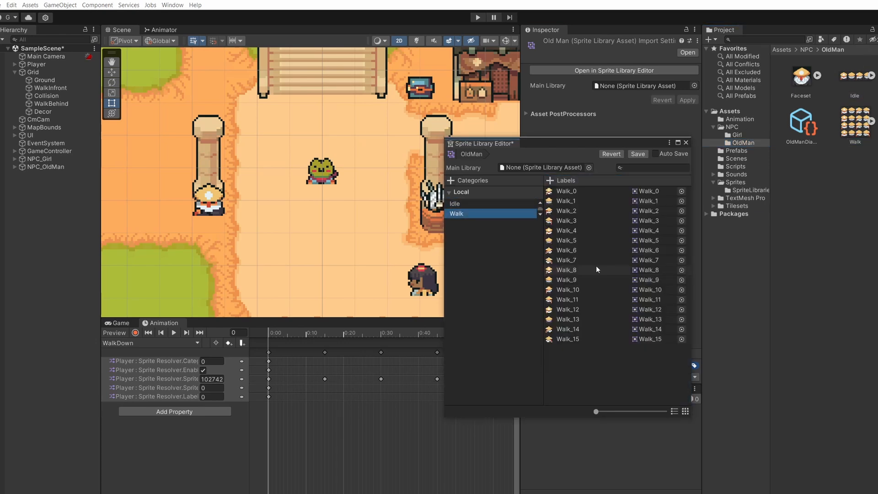
pyautogui.click(638, 154)
pyautogui.click(686, 143)
# Assign the OldMan library as the Sprite Library Asset of the Player object
pyautogui.click(36, 64)
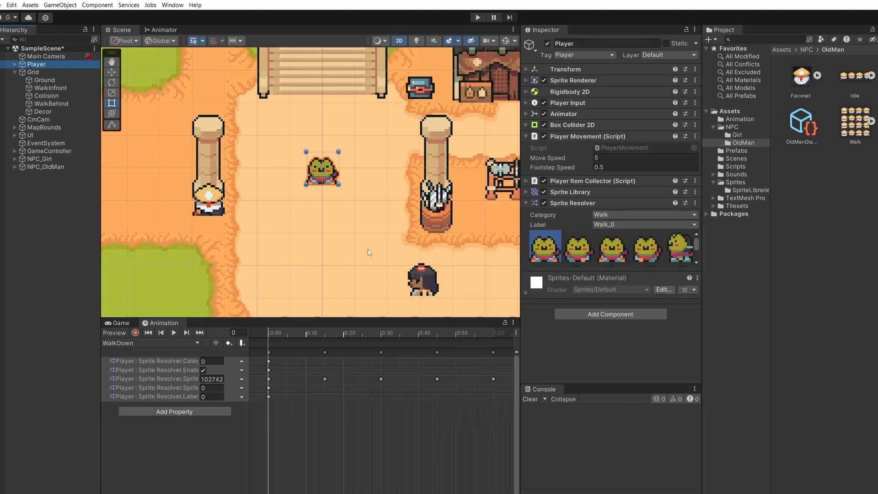
pyautogui.click(526, 192)
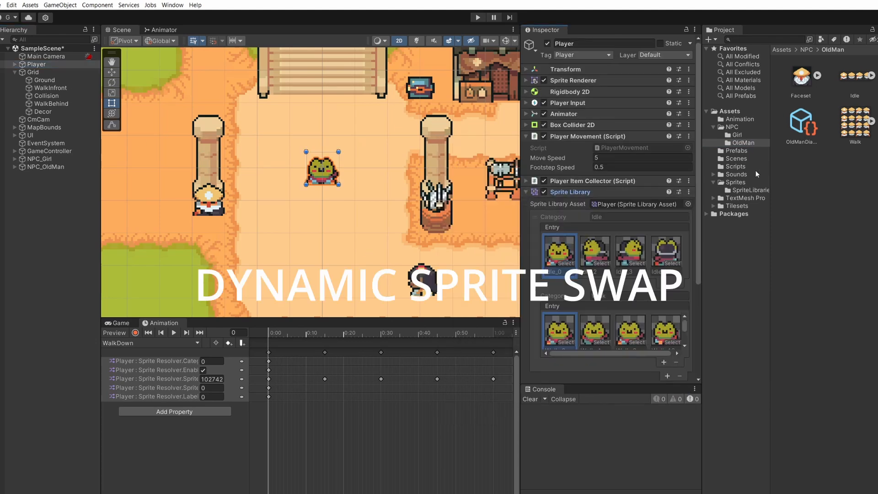
pyautogui.click(751, 189)
pyautogui.moveTo(794, 76); pyautogui.dragTo(615, 202)
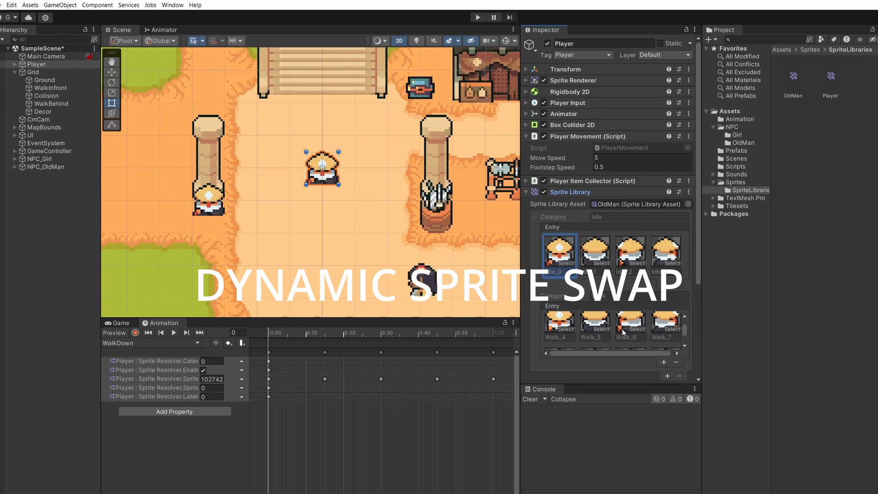
# Play the WalkDown clip with the OldMan library and check the Sprite Resolver's labels during playback
pyautogui.click(161, 333)
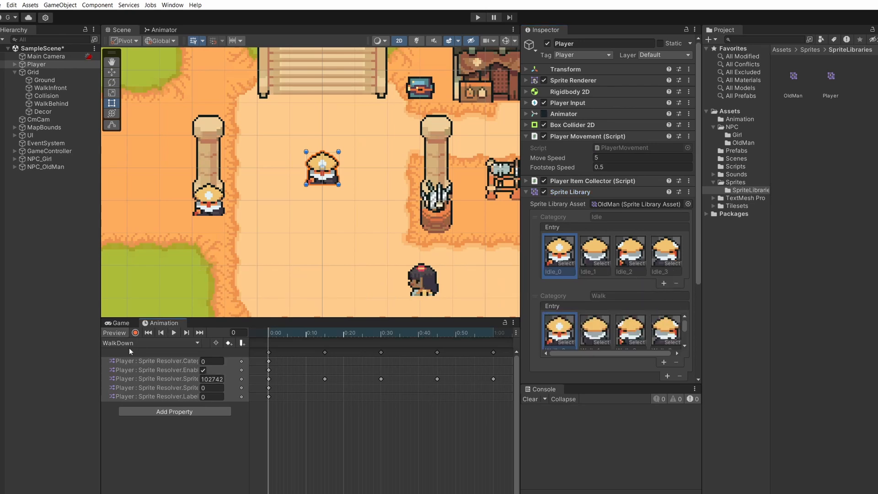
pyautogui.click(175, 335)
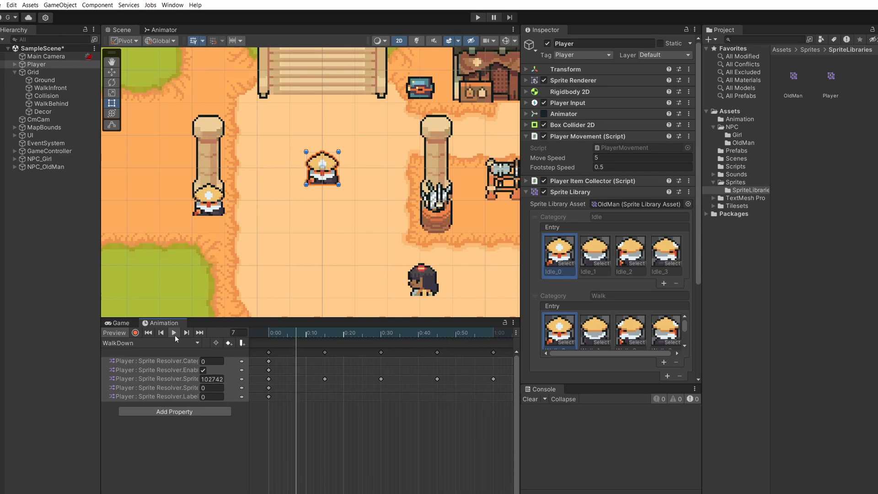
pyautogui.click(571, 192)
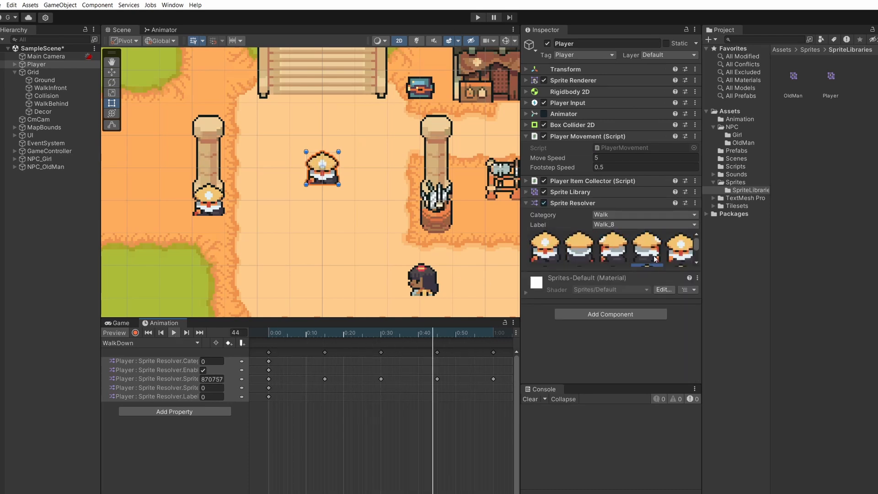
pyautogui.click(174, 333)
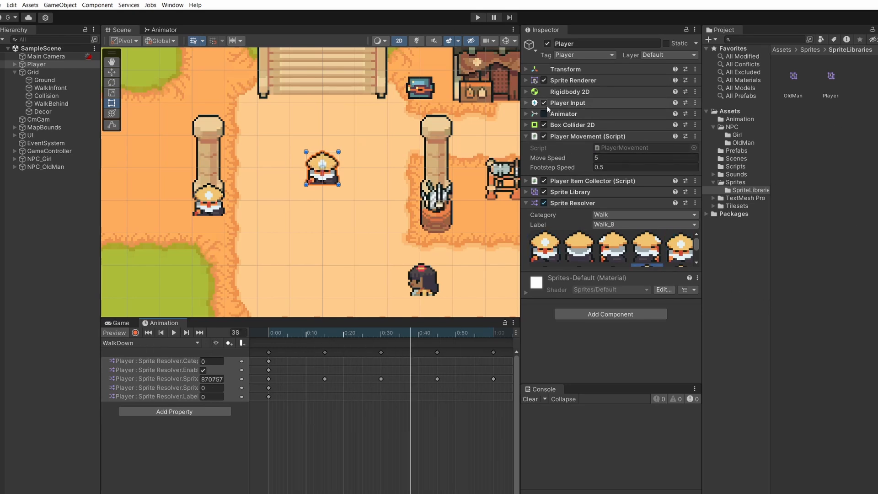
# Set the Player object's Sprite Library Asset back to the Player library and save the scene
pyautogui.click(570, 192)
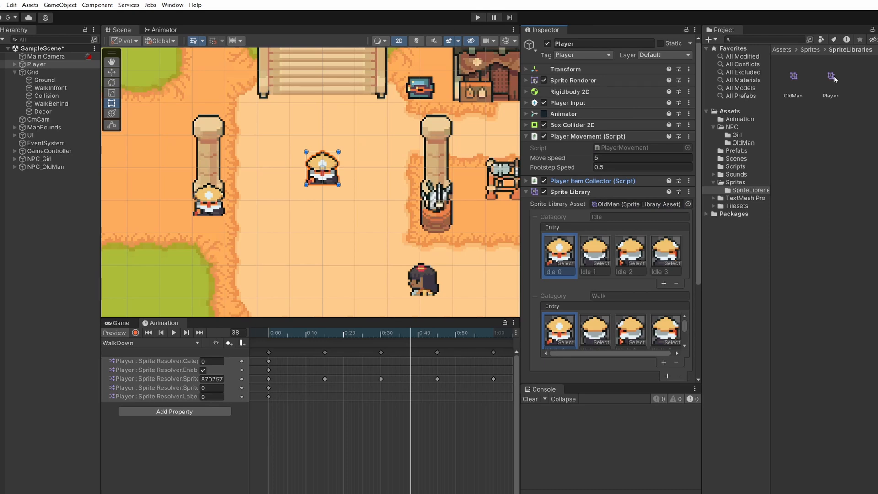
pyautogui.moveTo(832, 76); pyautogui.dragTo(638, 205)
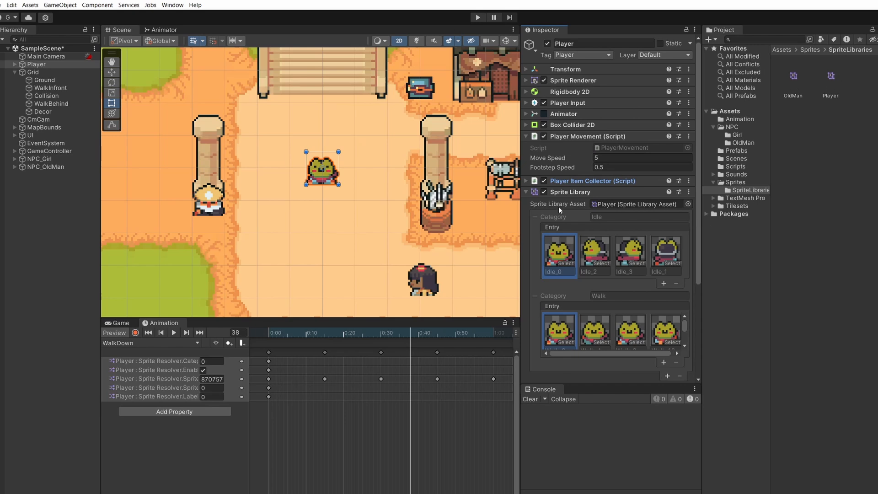
pyautogui.click(525, 193)
pyautogui.hotkey('ctrl', 's')
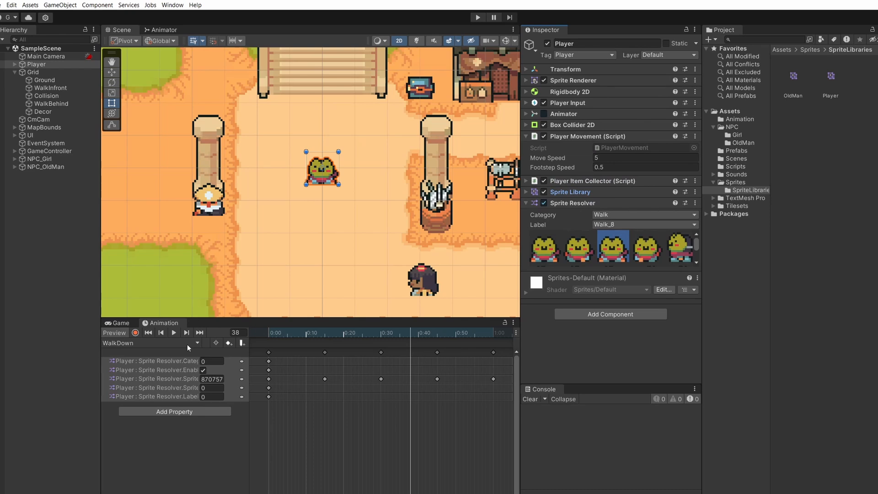
# Switch to the IdleLeft clip and delete its Sprite property
pyautogui.click(187, 344)
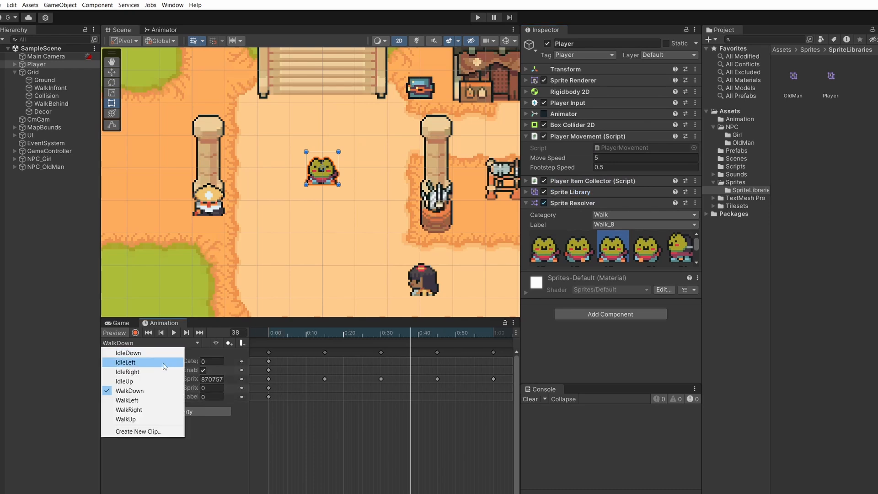
pyautogui.click(164, 363)
pyautogui.press('Delete')
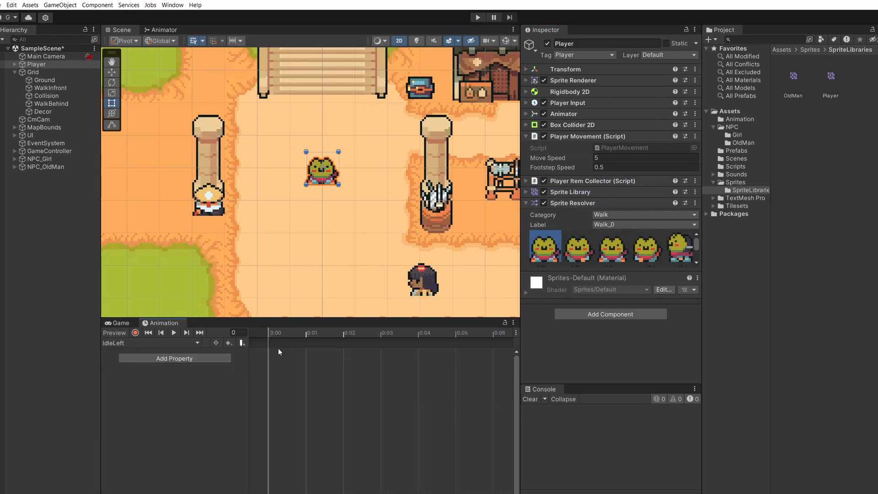
# Add the Sprite Resolver properties to the IdleLeft clip and delete their keyframes at 1:00
pyautogui.click(199, 358)
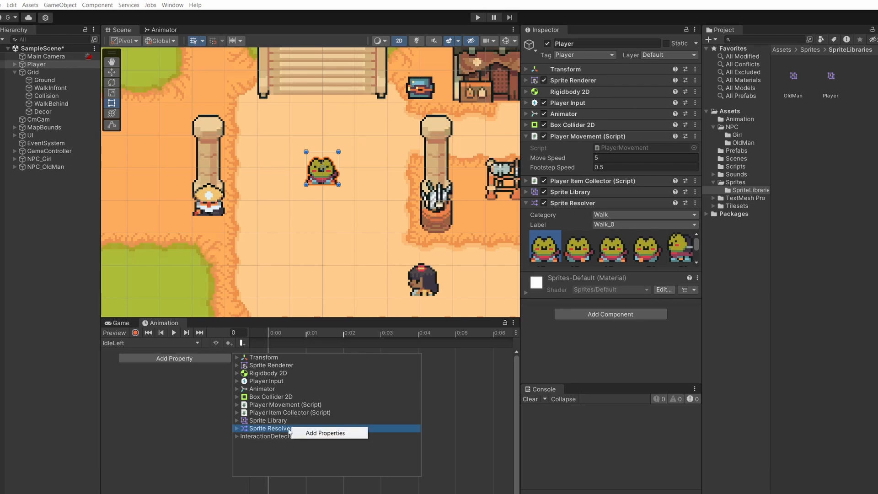
pyautogui.click(326, 430)
pyautogui.click(333, 341)
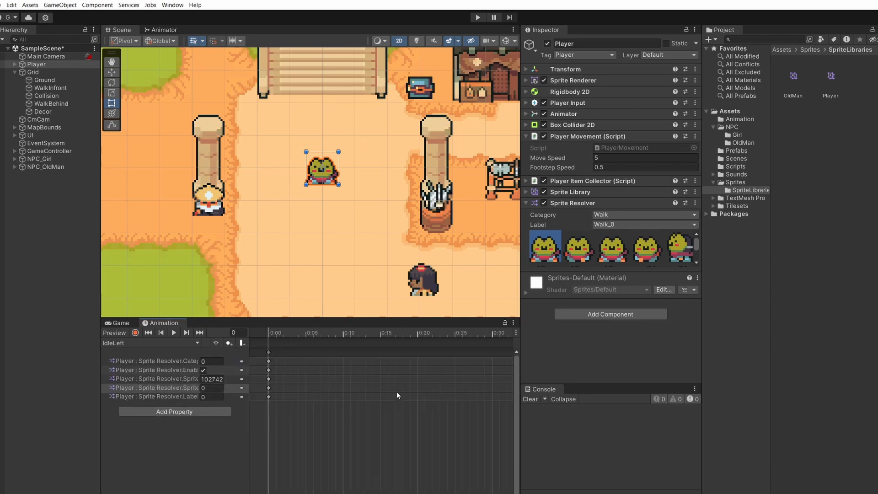
pyautogui.scroll(-5, 398, 392)
pyautogui.press('Delete')
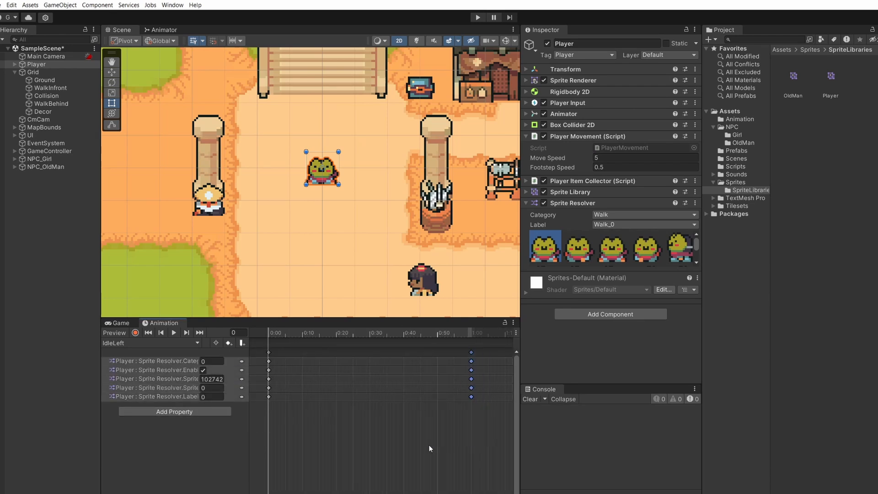
# Record the Idle category with label Idle_2 at frame 0 of the IdleLeft clip
pyautogui.click(135, 333)
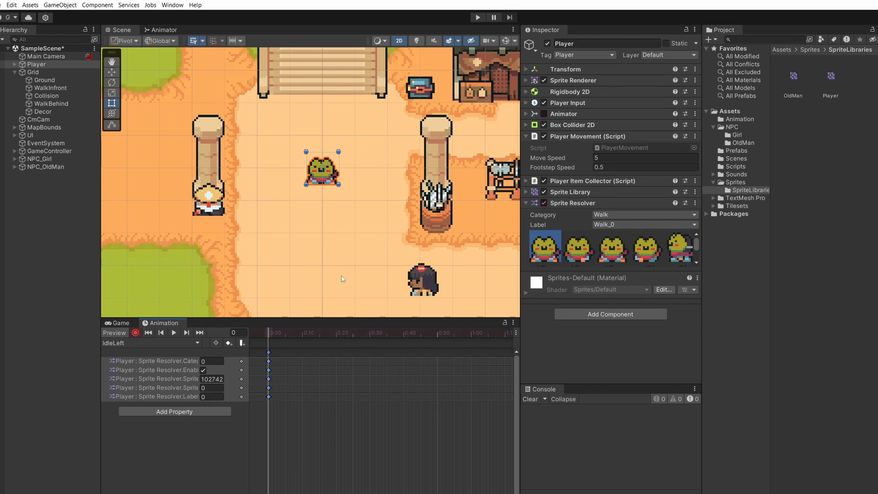
pyautogui.click(679, 249)
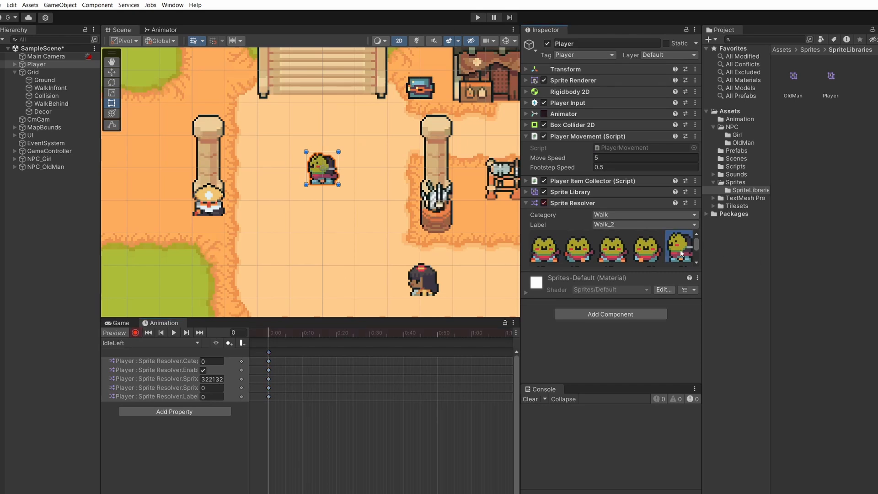
pyautogui.click(619, 213)
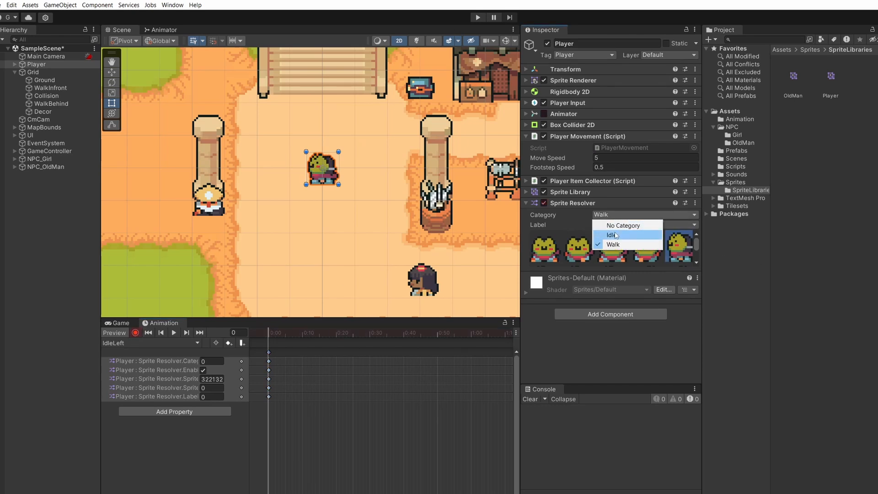
pyautogui.click(613, 235)
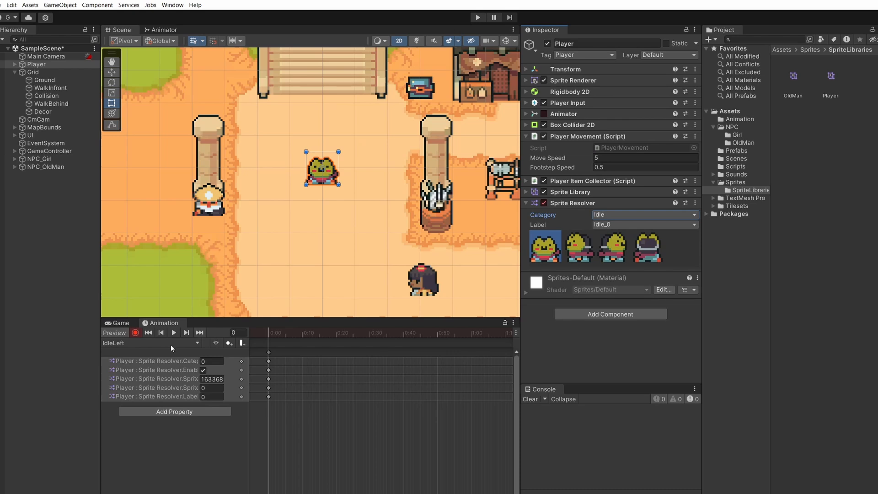
pyautogui.click(580, 248)
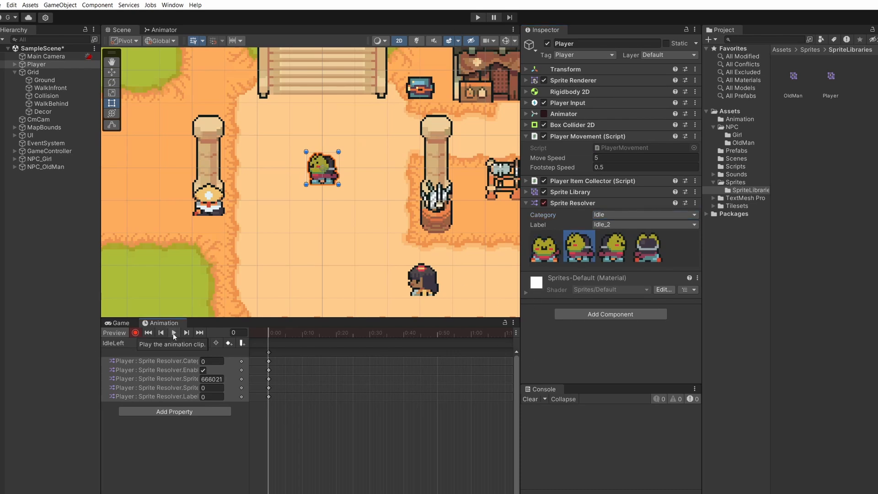
# Switch to the WalkLeft clip and delete its Sprite property
pyautogui.click(138, 342)
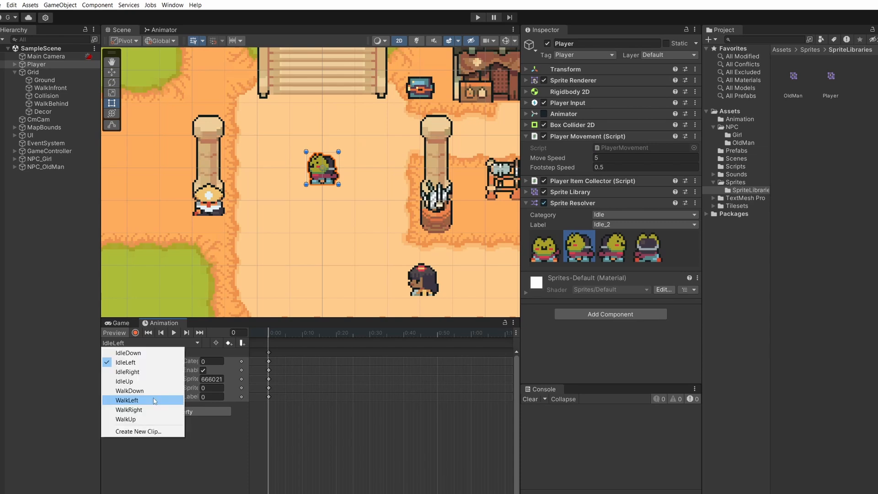
pyautogui.click(137, 396)
pyautogui.click(284, 389)
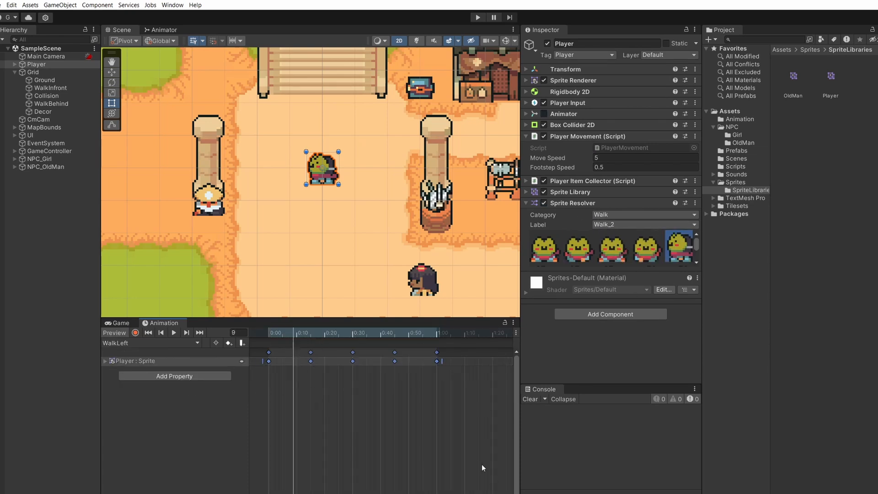
pyautogui.press('Delete')
# Add the Sprite Resolver properties to the WalkLeft clip and delete their keyframes at 1:00
pyautogui.click(175, 358)
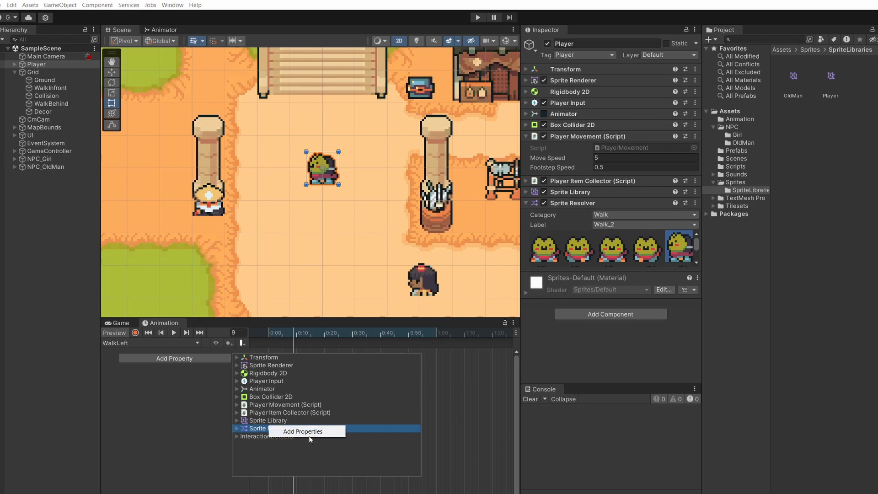
pyautogui.click(309, 435)
pyautogui.click(222, 483)
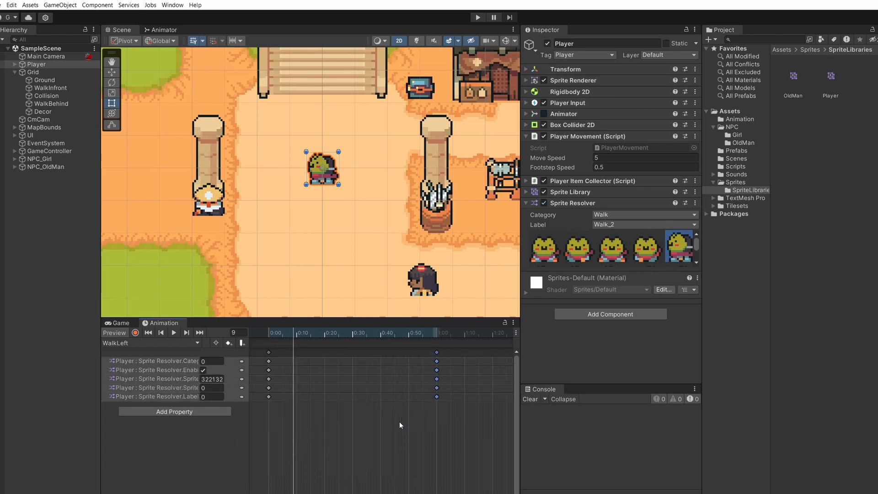
pyautogui.press('Delete')
# Record Walk sprites in the WalkLeft clip every 15 frames through 1:00, with Walk_2 at 0:00, Walk_6 at 0:15 and Walk_14 at 0:45
pyautogui.moveTo(276, 339); pyautogui.dragTo(210, 339)
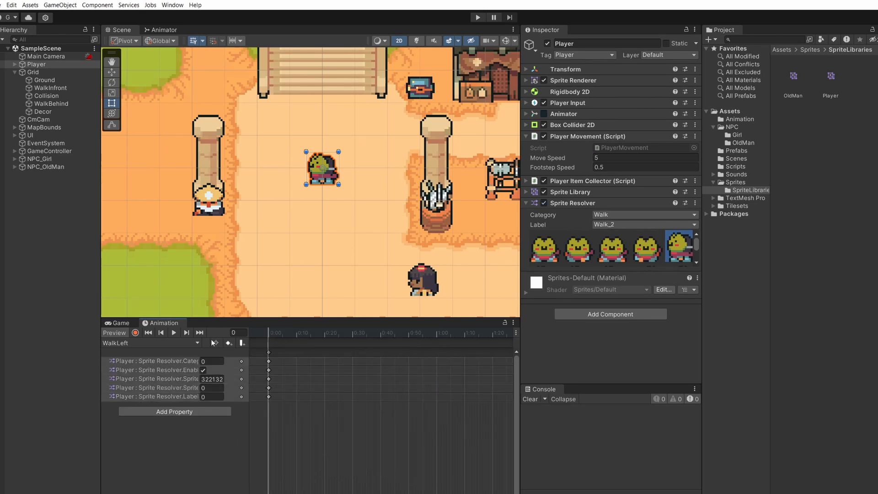
pyautogui.click(136, 332)
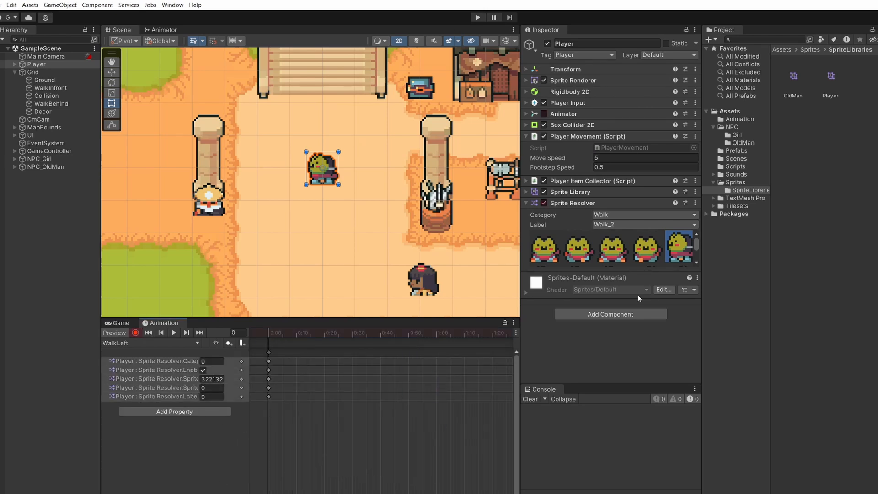
pyautogui.scroll(-1, 671, 255)
pyautogui.moveTo(298, 332); pyautogui.dragTo(435, 336)
pyautogui.click(549, 254)
pyautogui.click(579, 250)
pyautogui.click(613, 254)
pyautogui.click(679, 249)
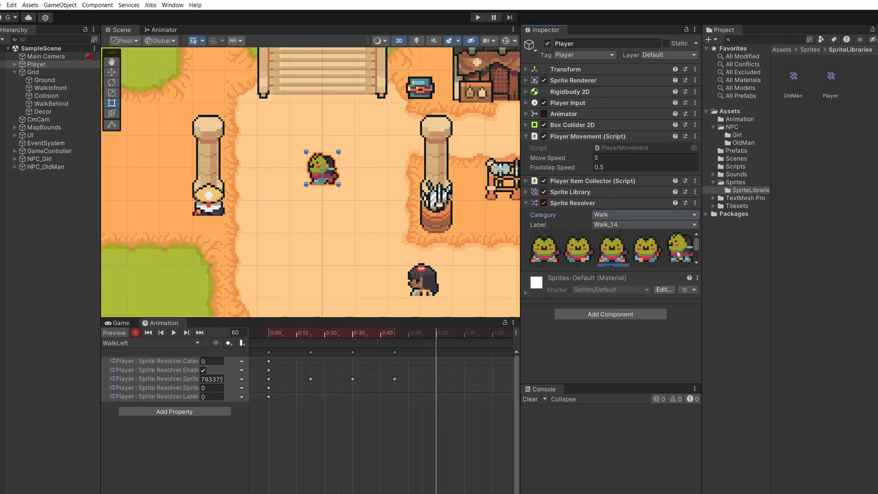
pyautogui.click(173, 333)
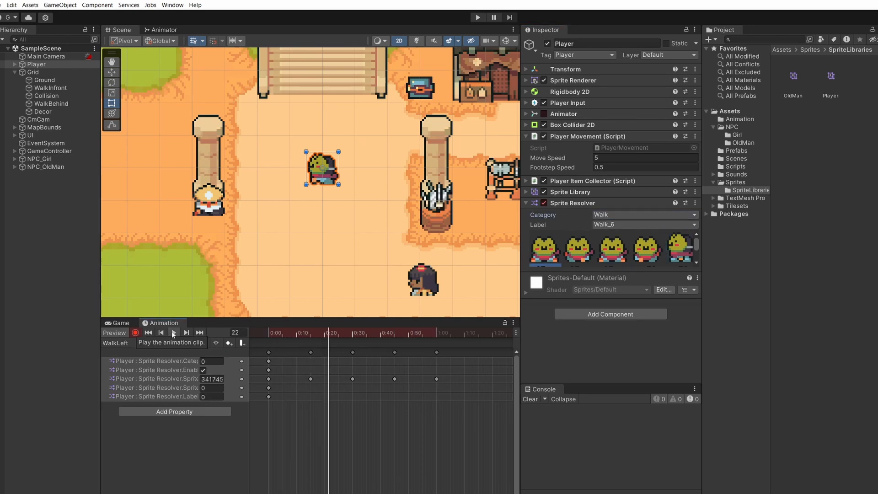
pyautogui.click(174, 333)
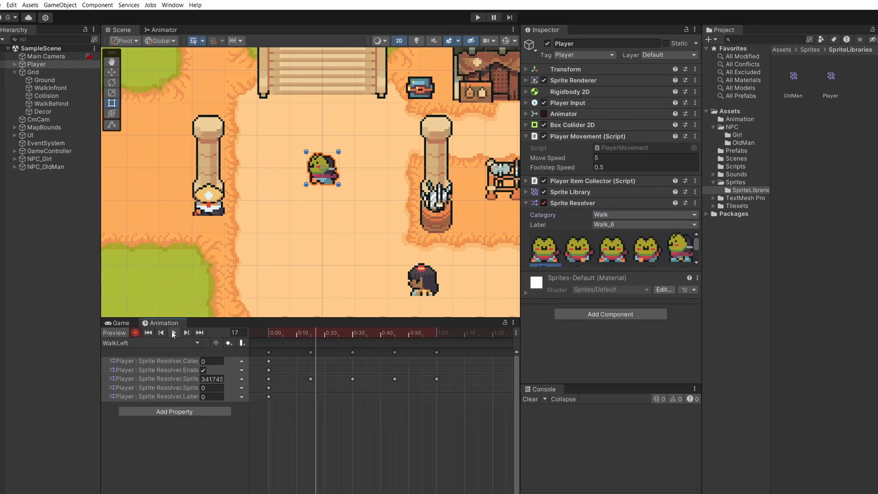
# Assign the OldMan library as the Player object's Sprite Library Asset and play the WalkLeft clip
pyautogui.click(570, 192)
pyautogui.moveTo(794, 77); pyautogui.dragTo(642, 206)
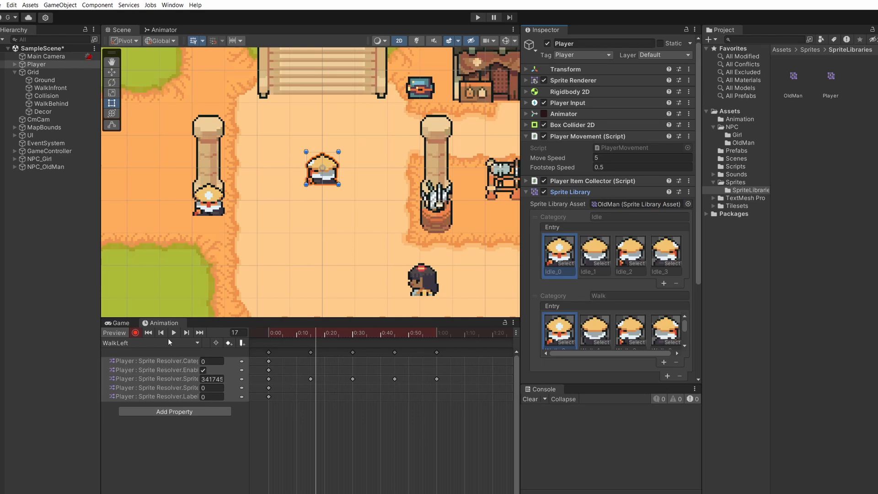
pyautogui.click(174, 333)
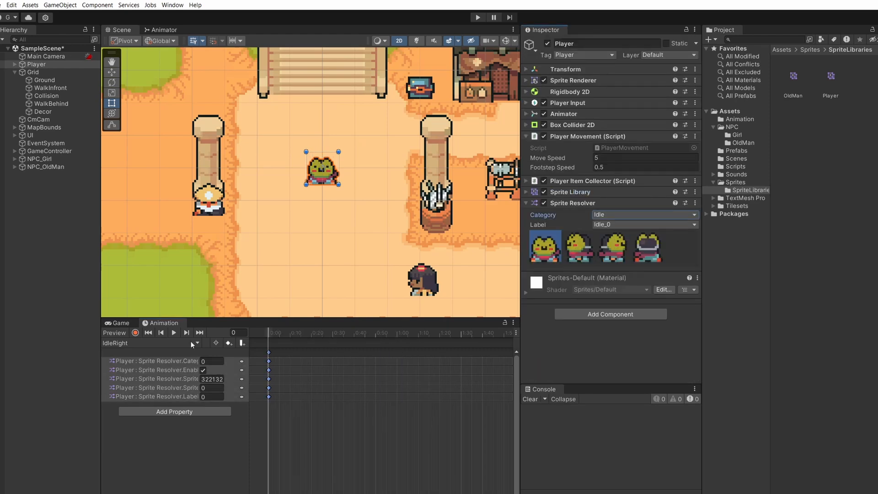
# Switch to the IdleUp clip and add the Sprite Resolver properties to it
pyautogui.click(191, 342)
pyautogui.click(177, 334)
pyautogui.click(180, 359)
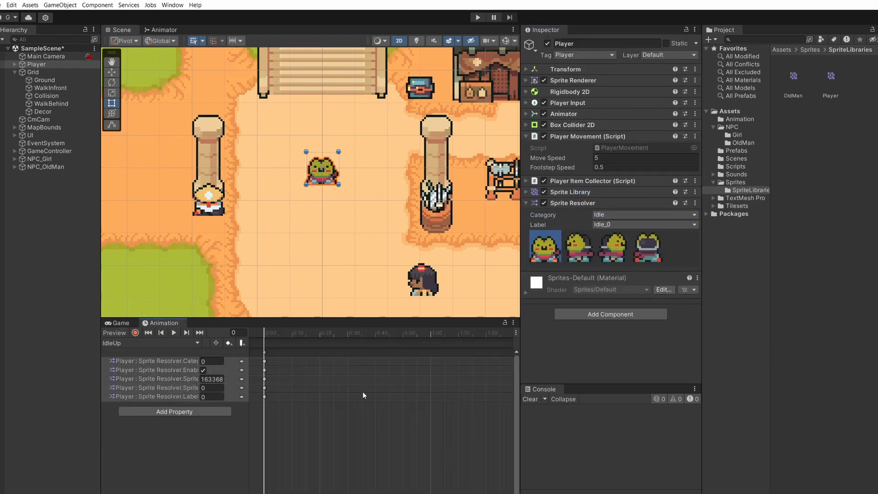
# Switch to the WalkRight clip and rebuild it with Sprite Resolver keyframes from the Walk category, using Walk_3 at 0:00
pyautogui.click(191, 342)
pyautogui.click(156, 408)
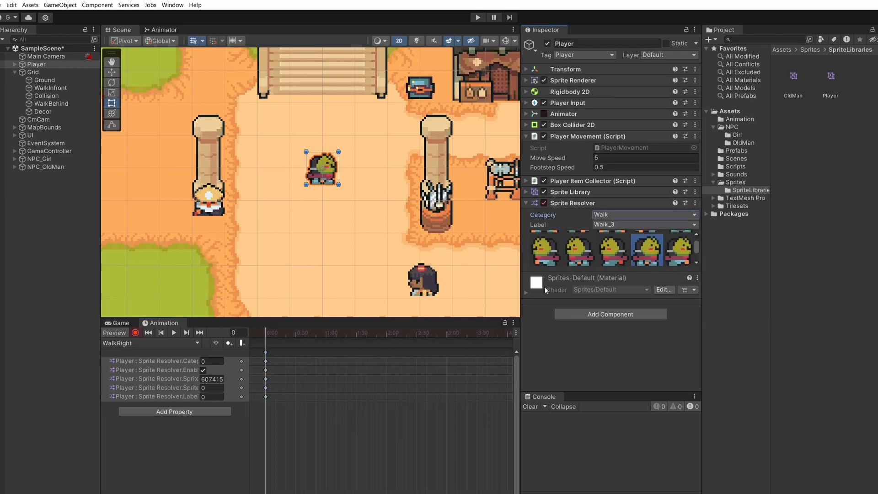
# Switch to the WalkUp clip and add the Sprite Resolver properties to it
pyautogui.click(134, 342)
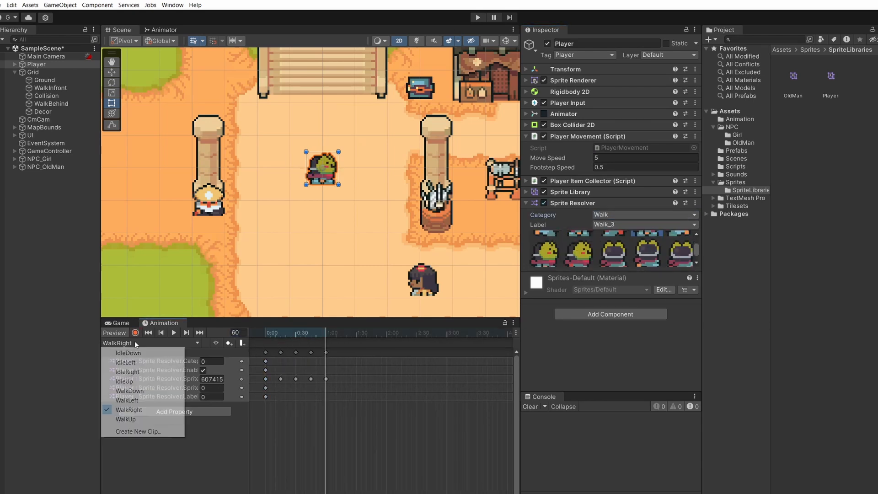
pyautogui.click(151, 415)
pyautogui.click(175, 358)
pyautogui.click(314, 428)
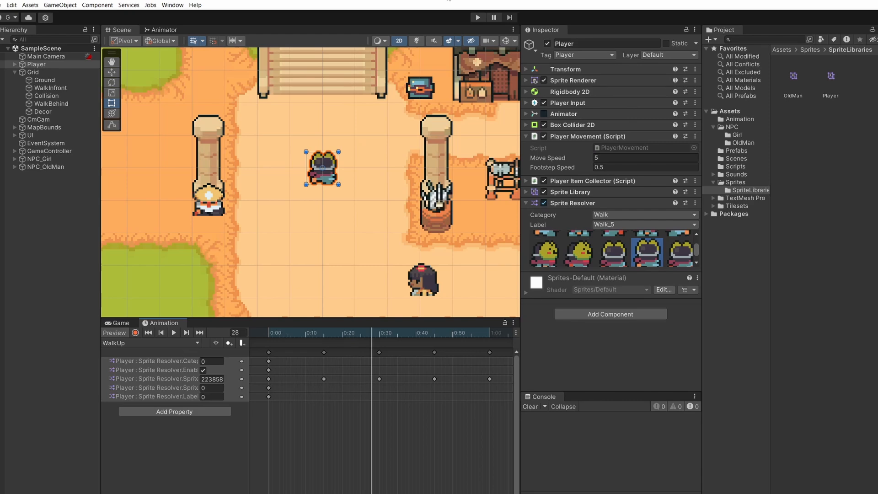
# Playtest the scene with the Player library, walking the character in all four directions to check the idle and walk animations
pyautogui.click(478, 18)
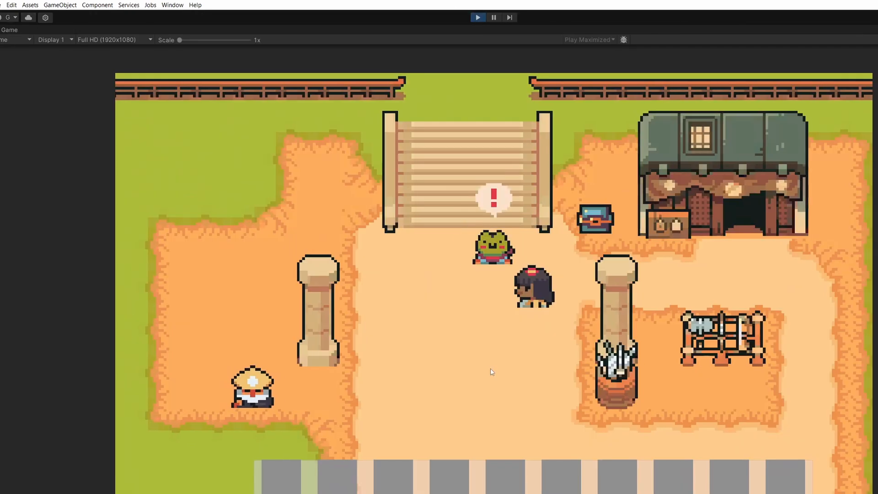
pyautogui.press('a')
pyautogui.press('s')
pyautogui.press('d')
pyautogui.press('a')
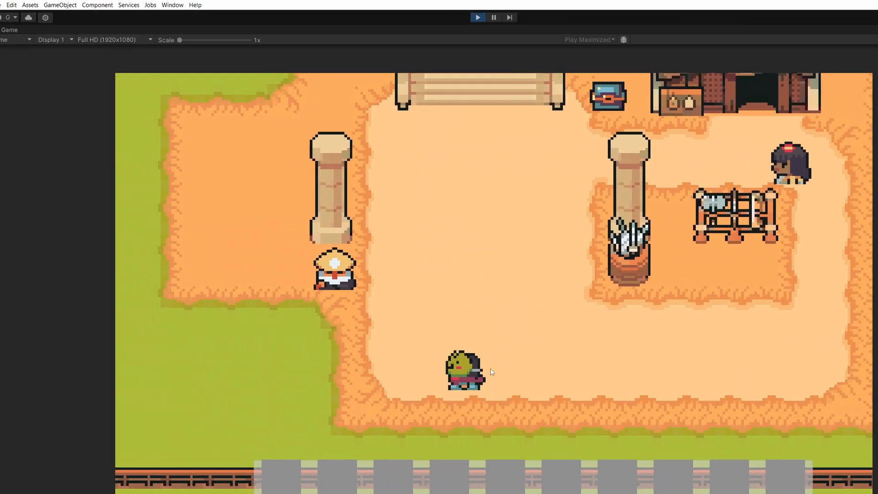
pyautogui.press('w')
pyautogui.press('d')
pyautogui.press('a')
pyautogui.press('s')
pyautogui.press('w')
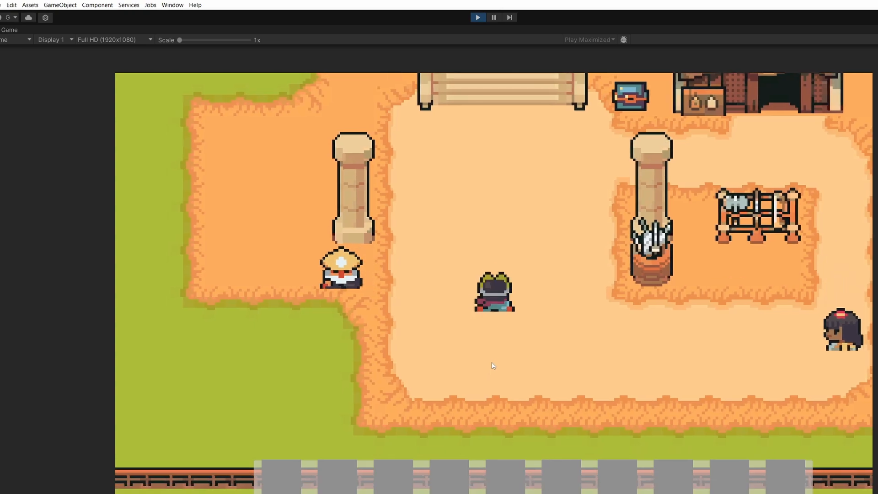
pyautogui.press('d')
pyautogui.click(479, 17)
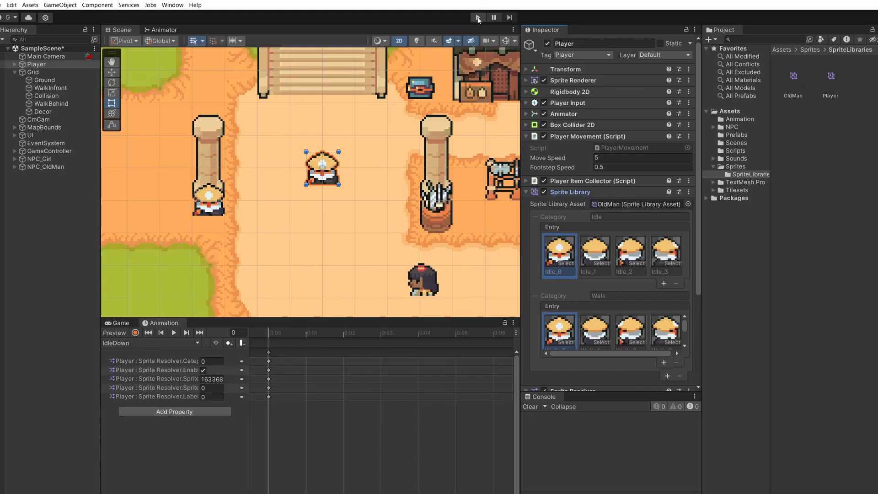
# Playtest the scene with the OldMan library on the Player object, walking left, up and right to check the animations
pyautogui.click(478, 17)
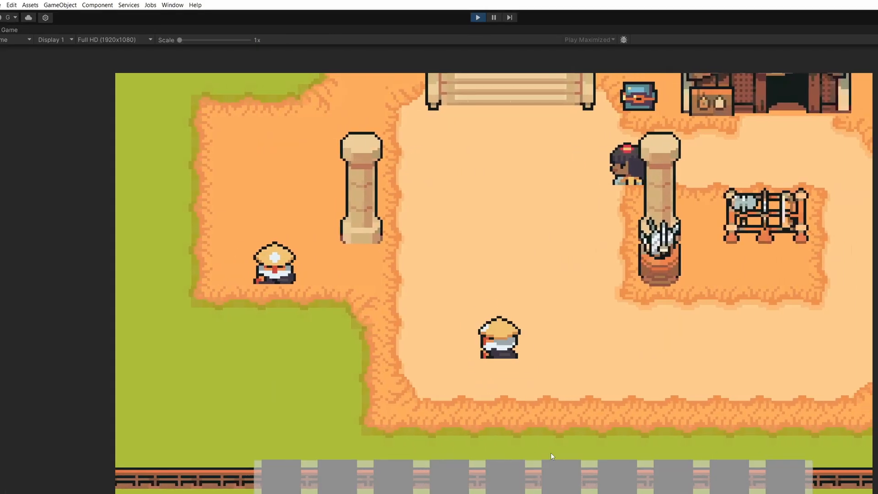
pyautogui.press('a')
pyautogui.press('w')
pyautogui.press('d')
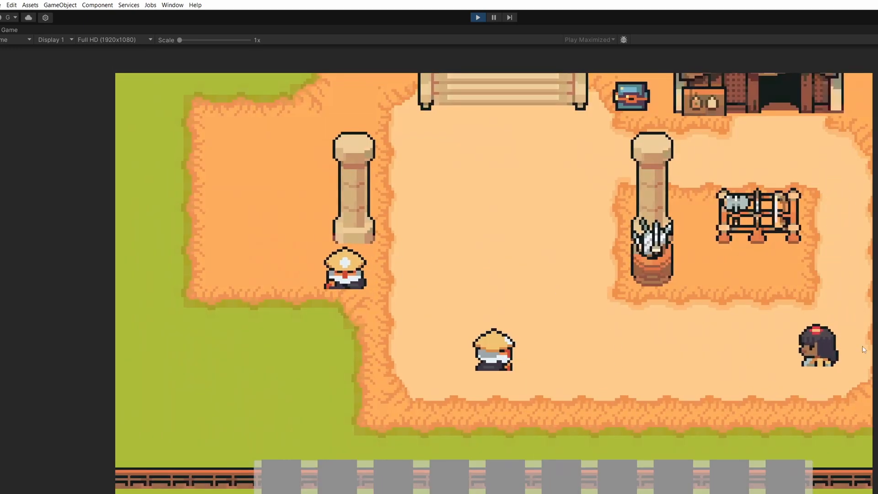
pyautogui.click(478, 18)
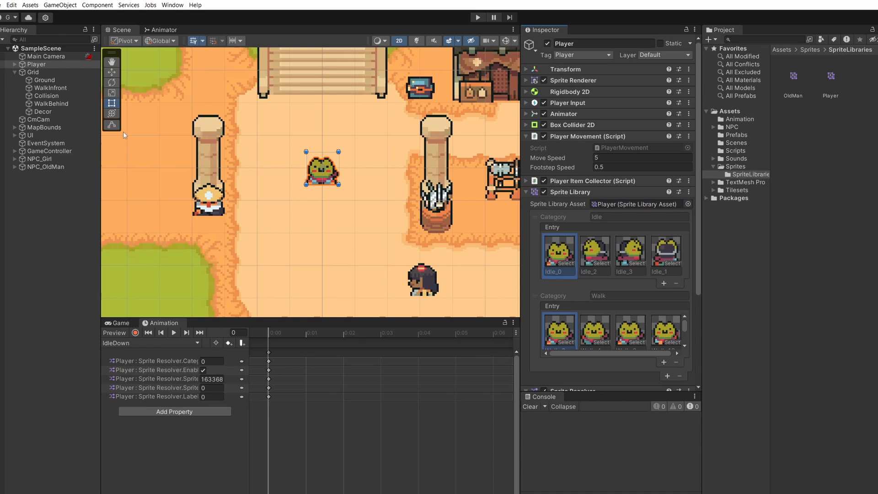
# Add Sprite Library and Sprite Resolver components to the NPC child of NPC_OldMan
pyautogui.click(40, 167)
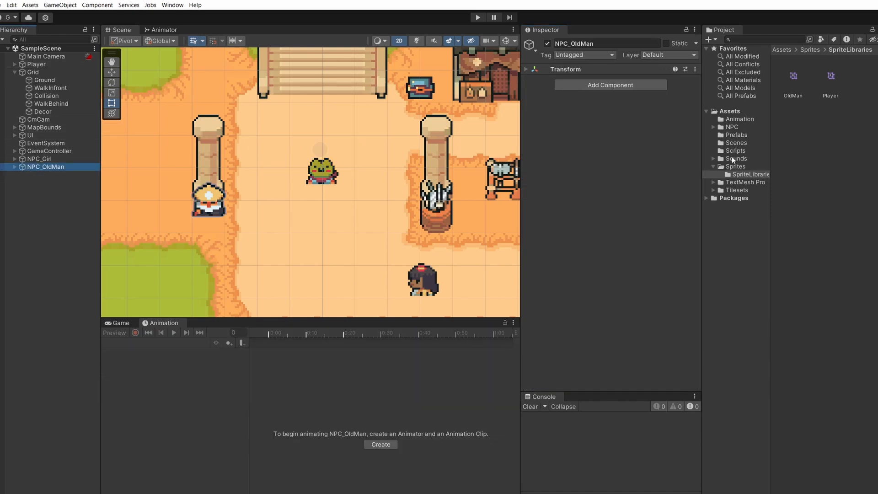
pyautogui.click(15, 167)
pyautogui.click(46, 183)
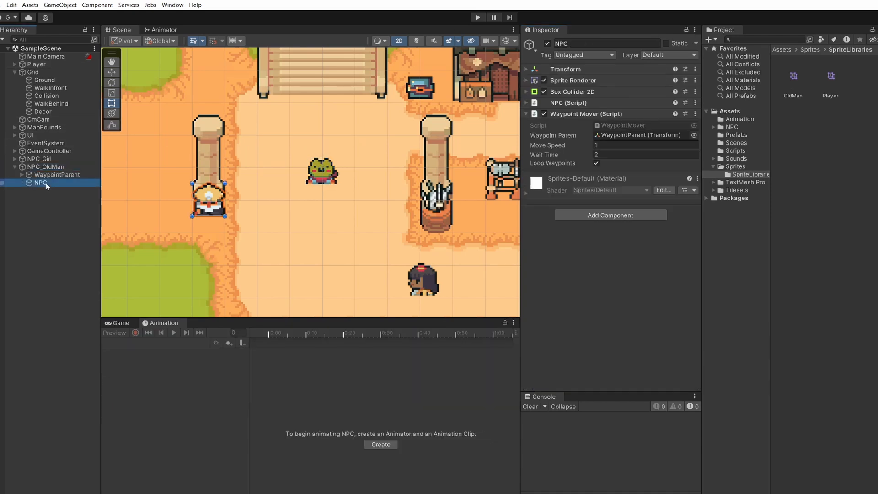
pyautogui.click(619, 217)
pyautogui.write('spr')
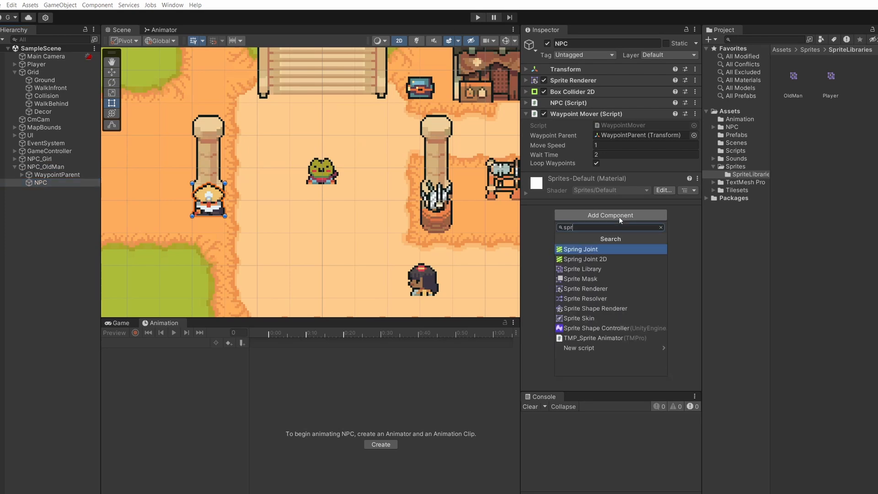
pyautogui.click(587, 269)
pyautogui.click(599, 267)
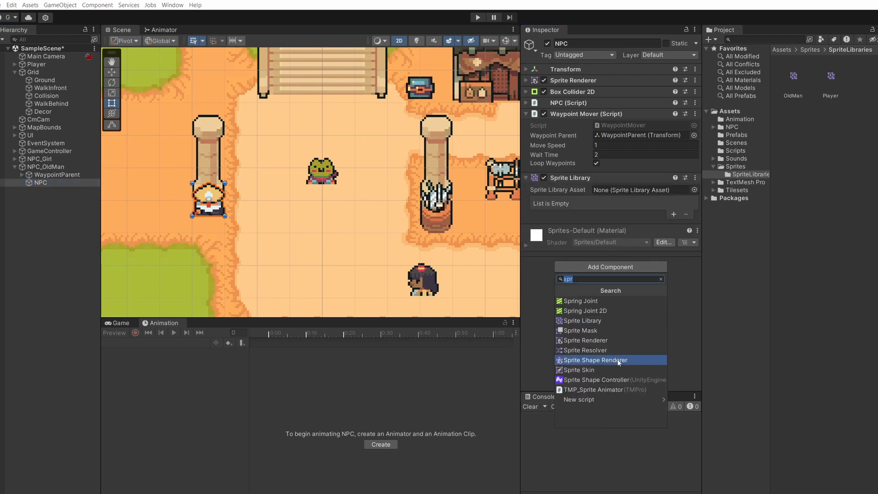
pyautogui.click(603, 350)
# Assign the OldMan library as the NPC's Sprite Library Asset and collapse both sprite components
pyautogui.click(795, 78)
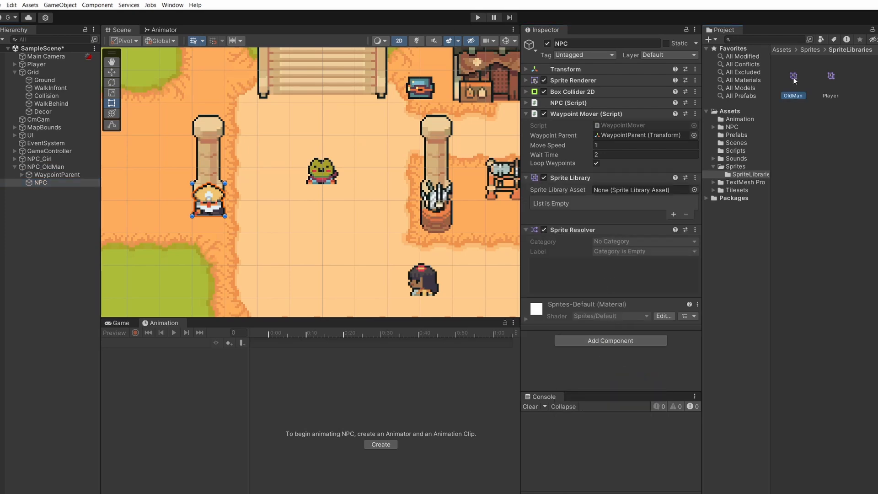
pyautogui.moveTo(794, 78); pyautogui.dragTo(615, 191)
pyautogui.click(571, 178)
pyautogui.click(573, 189)
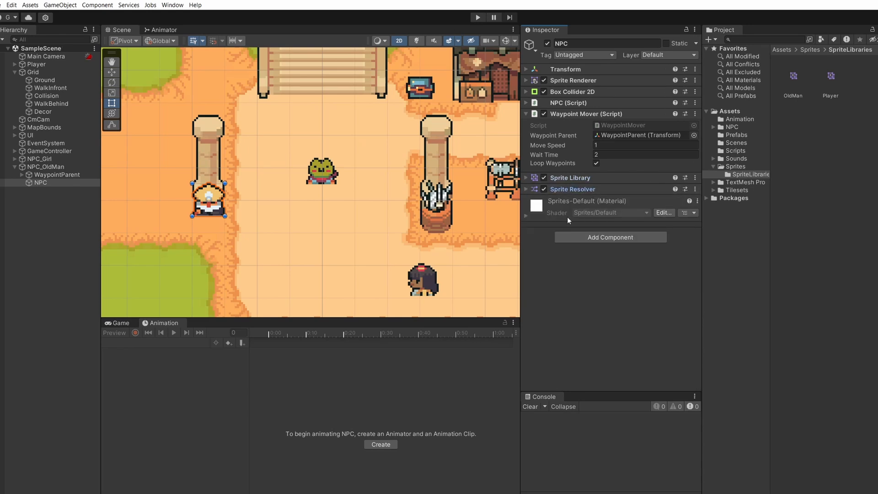
# Add an Animator component to the NPC and assign the Player animator controller from the Animation folder
pyautogui.click(605, 237)
pyautogui.write('ani')
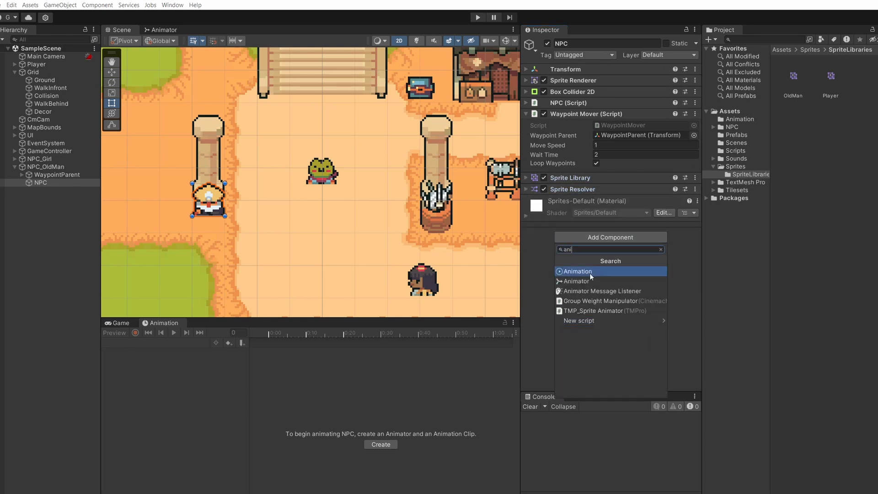
pyautogui.click(589, 281)
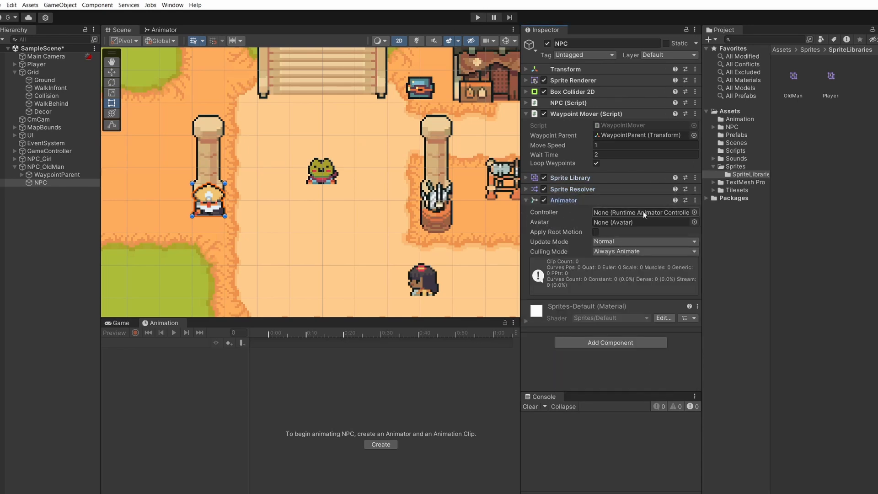
pyautogui.click(735, 120)
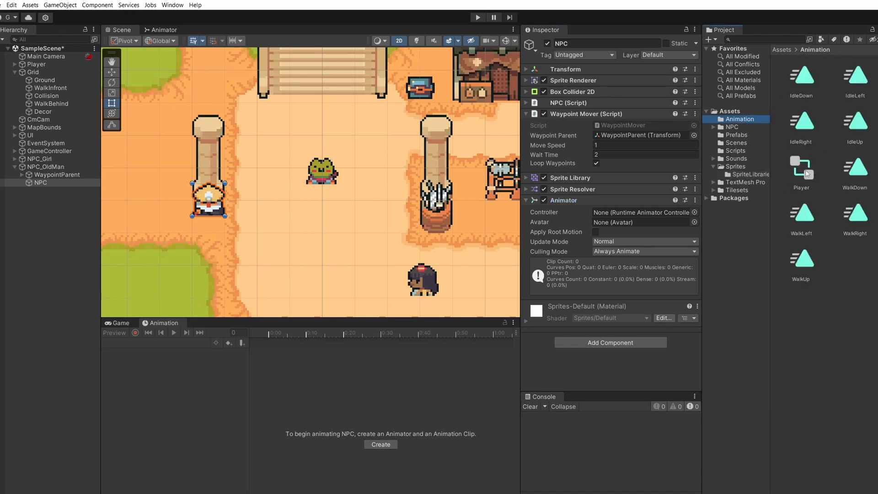
pyautogui.moveTo(808, 174); pyautogui.dragTo(658, 213)
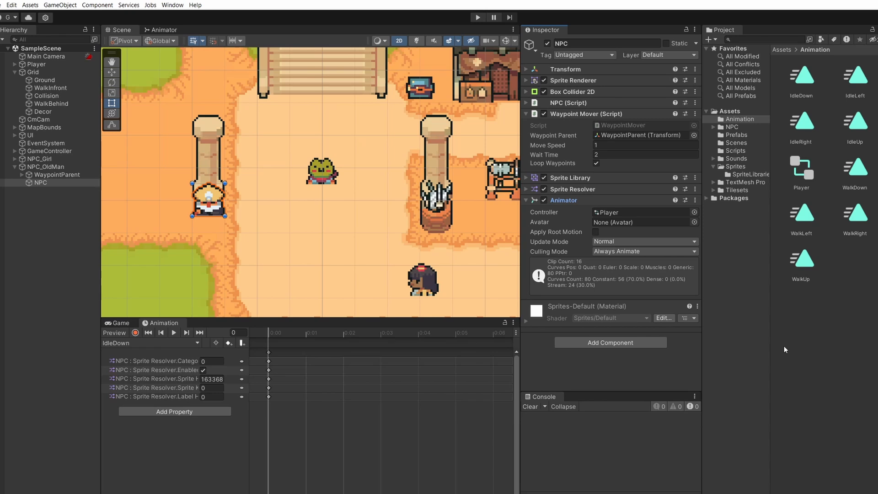
# Show the Player controller's states and parameters and open the NPC's WaypointMover script in Visual Studio
pyautogui.click(714, 166)
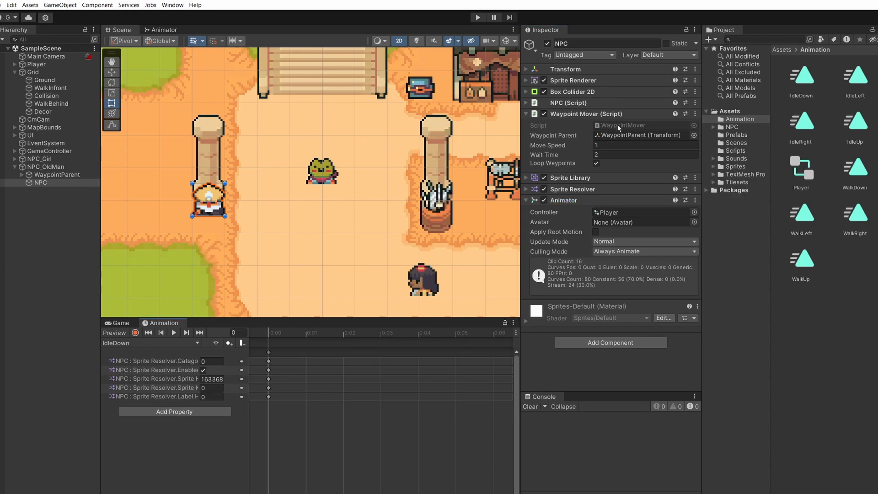
pyautogui.click(160, 29)
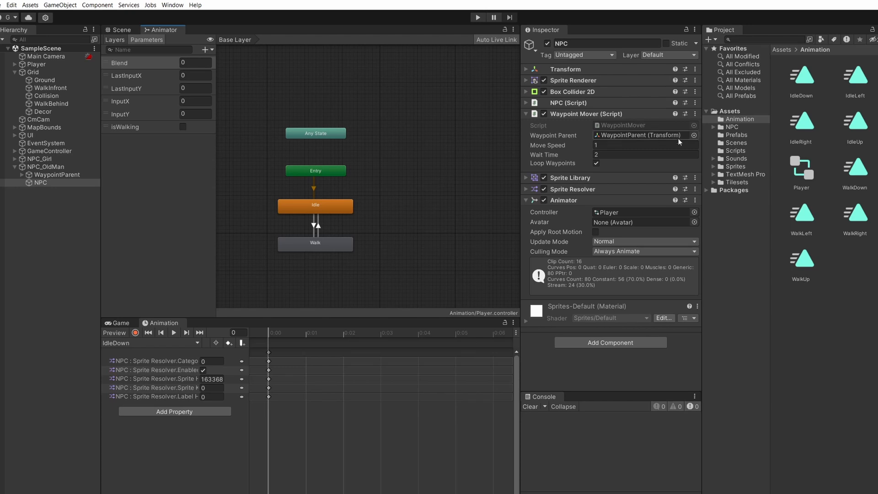
pyautogui.doubleClick(615, 125)
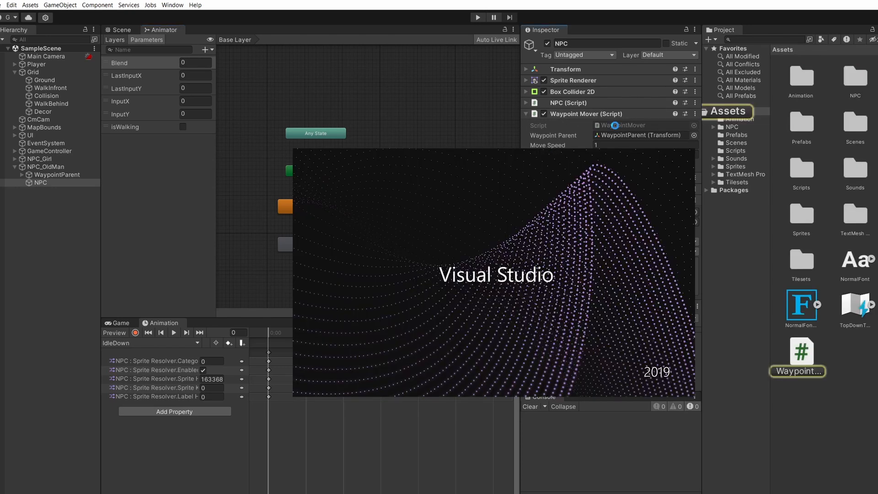
# Declare the field private Animator animator; below isWaiting in the WaypointMover class and save the script
pyautogui.press('Return')
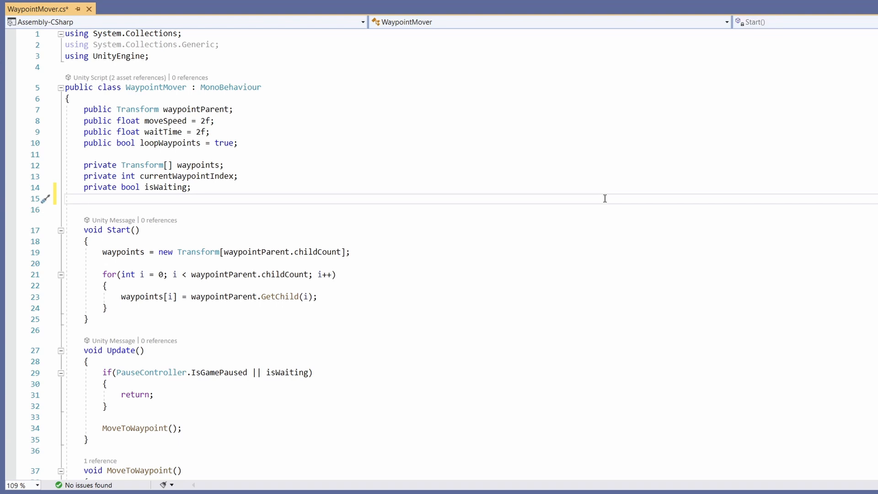
pyautogui.write('private Ani')
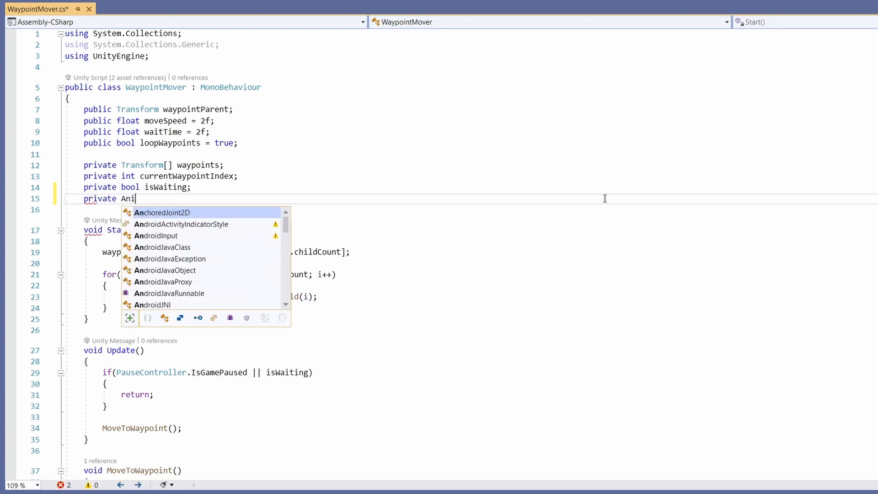
pyautogui.write('mator animator;')
pyautogui.hotkey('ctrl', 's')
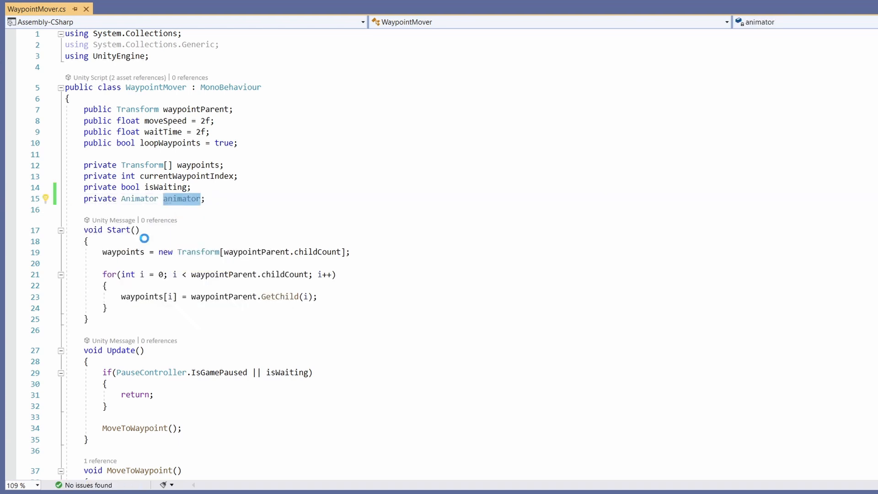
# Add animator = GetComponent<Animator>(); as the first line of Start() and save the script
pyautogui.click(146, 239)
pyautogui.press('Return')
pyautogui.write('animator ')
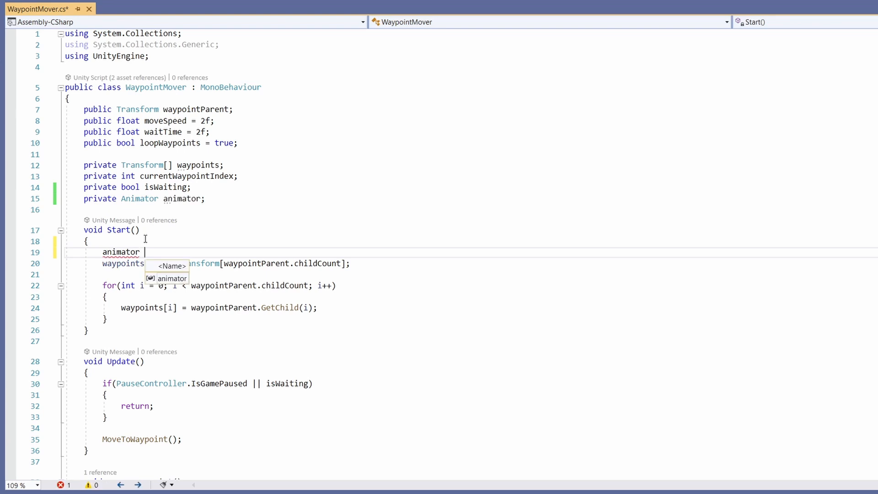
pyautogui.write('= GetComponent<Animator>')
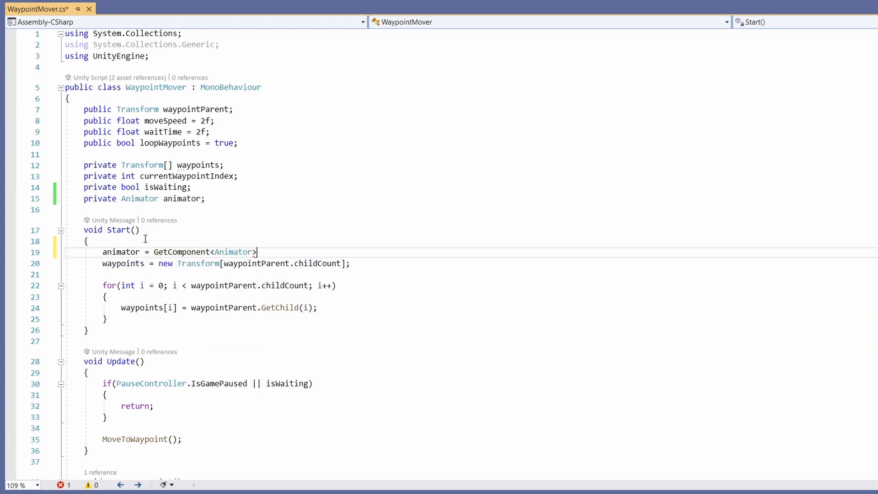
pyautogui.write('();')
pyautogui.hotkey('ctrl', 's')
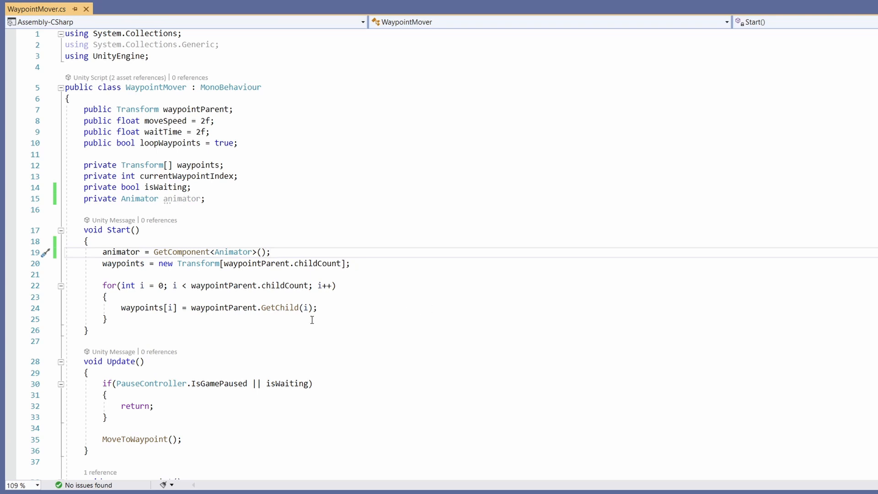
# Add animator.SetBool("isWalking", false); before the return in Update()'s paused-or-waiting check and save the script
pyautogui.scroll(-2, 430, 309)
pyautogui.click(325, 329)
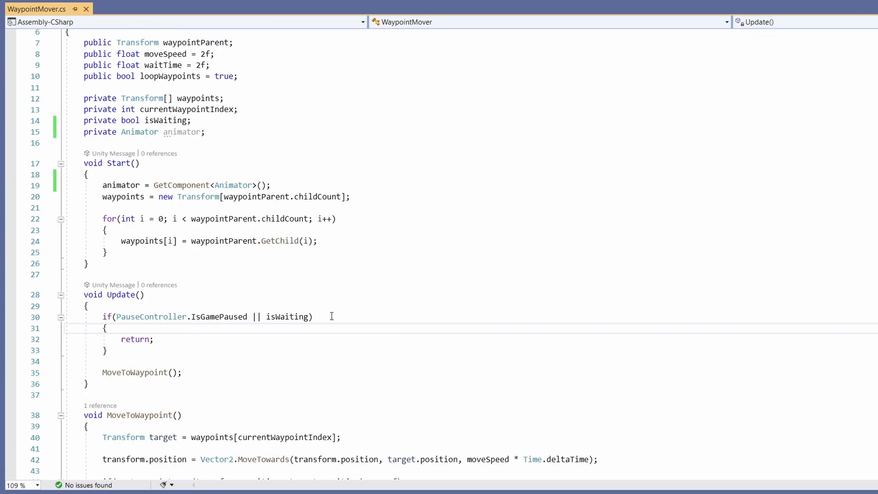
pyautogui.press('Return')
pyautogui.write('ani')
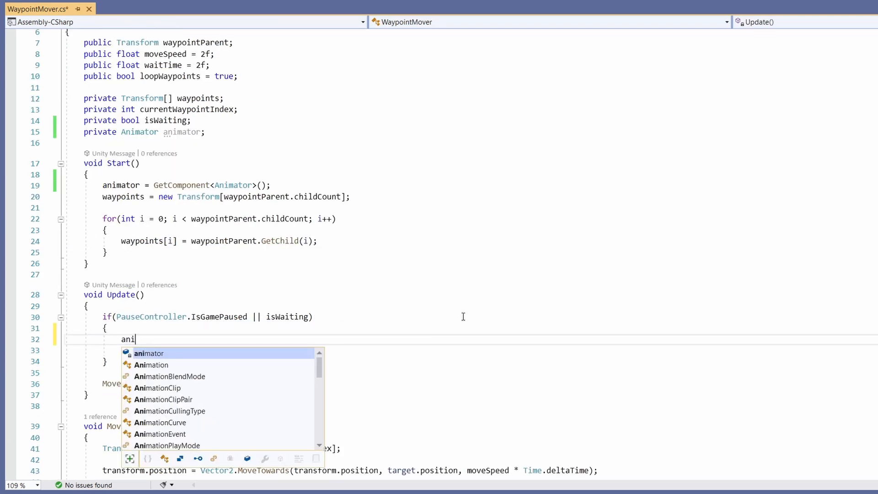
pyautogui.write('mator.SetBool("')
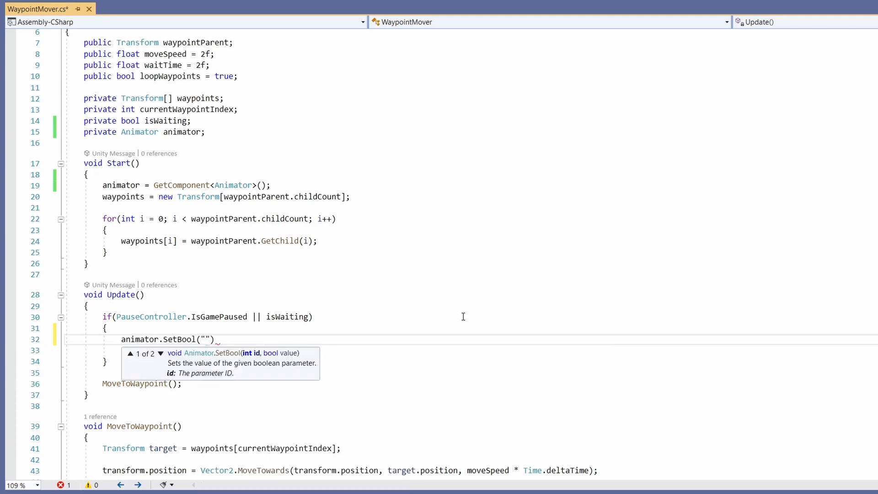
pyautogui.write('isWalking", false)')
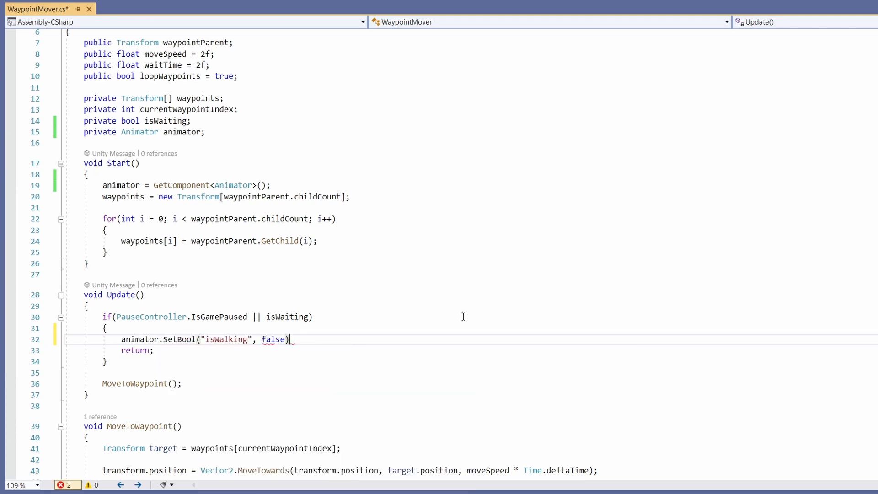
pyautogui.write(';')
pyautogui.hotkey('ctrl', 's')
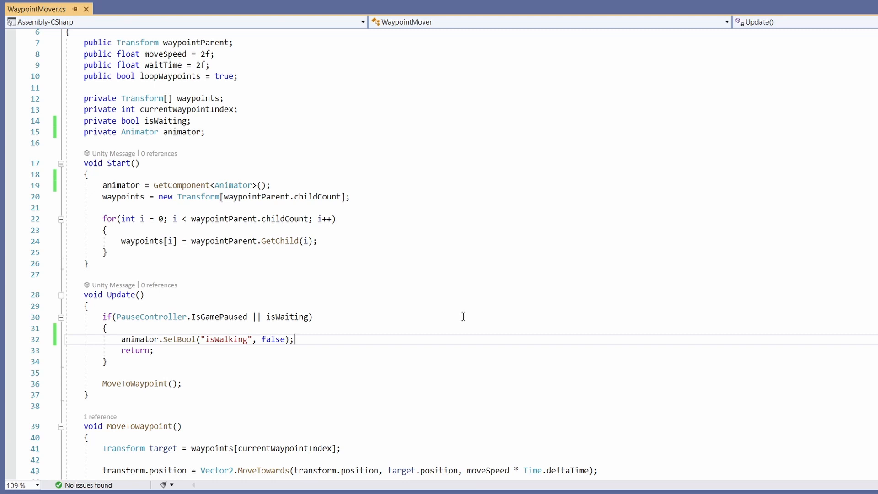
# In MoveToWaypoint(), add Vector2 direction = (target.position - transform.position).normalized; below the target line, followed by a blank line
pyautogui.scroll(-4, 463, 317)
pyautogui.click(687, 321)
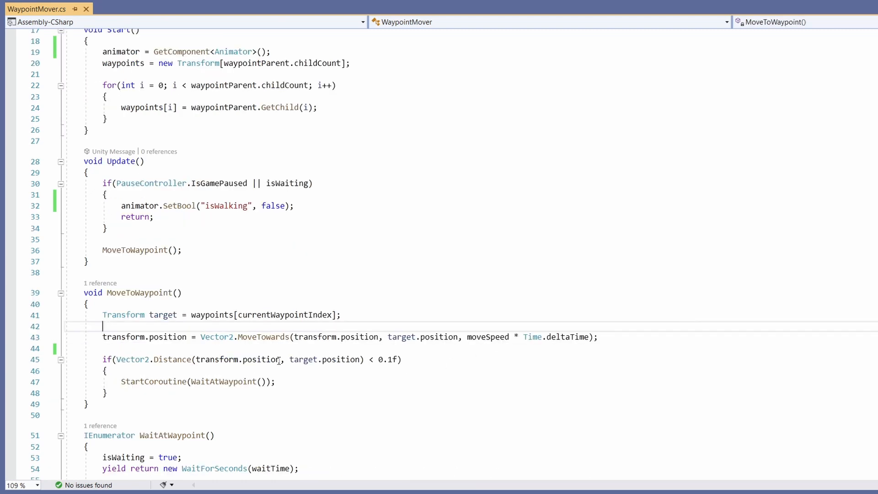
pyautogui.write('Vec')
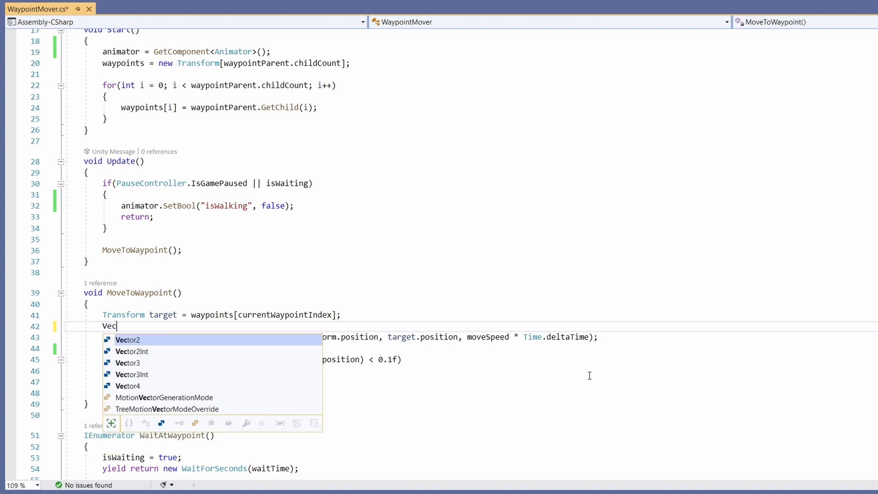
pyautogui.write('tor2 direction ')
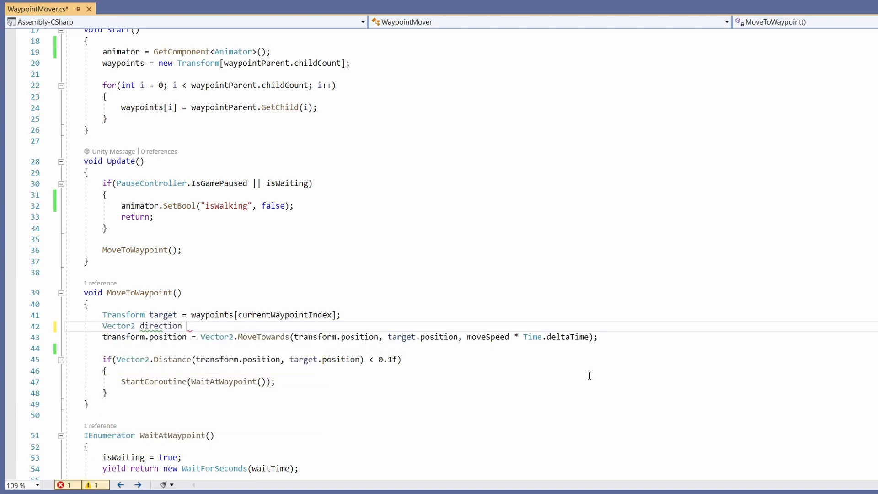
pyautogui.write('= (target.')
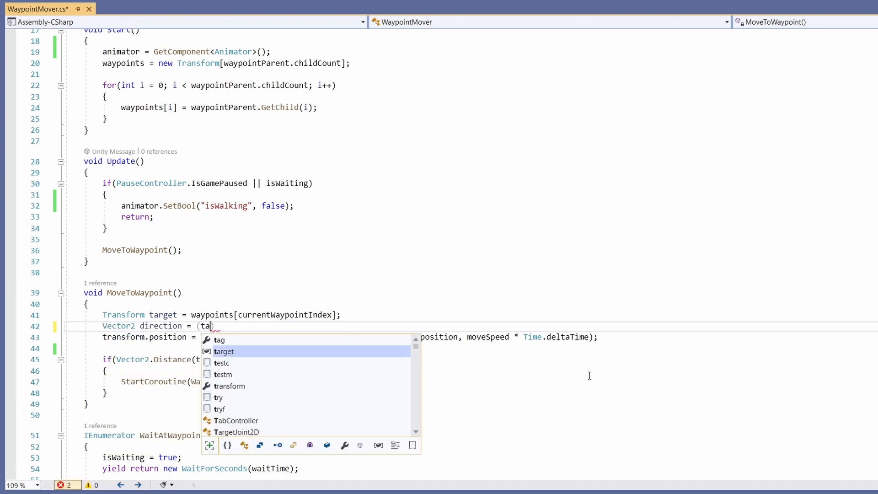
pyautogui.write('position - ')
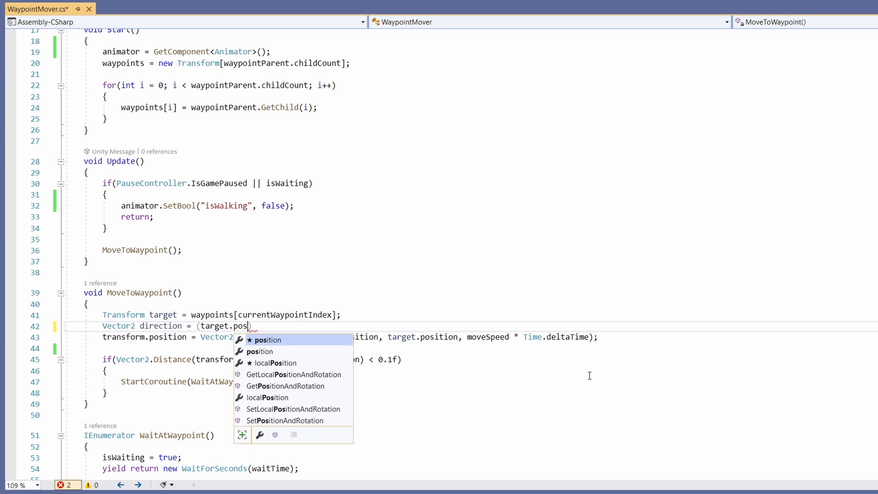
pyautogui.write('transform.po')
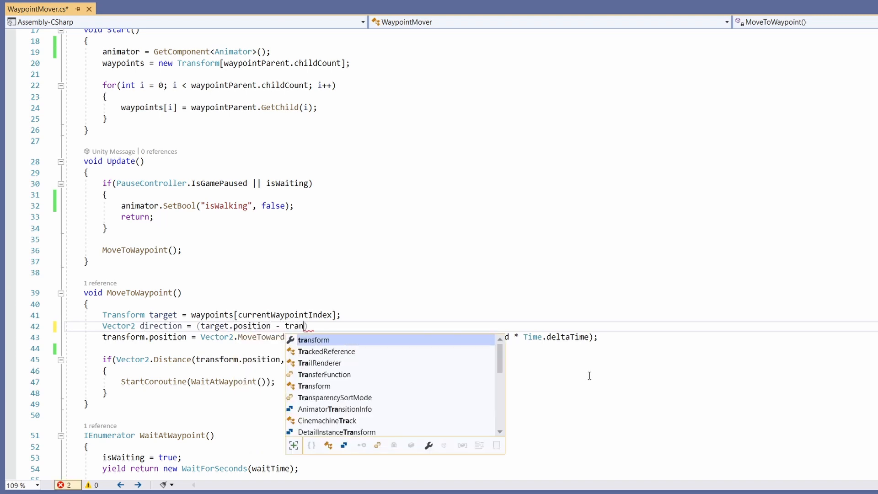
pyautogui.press('Tab')
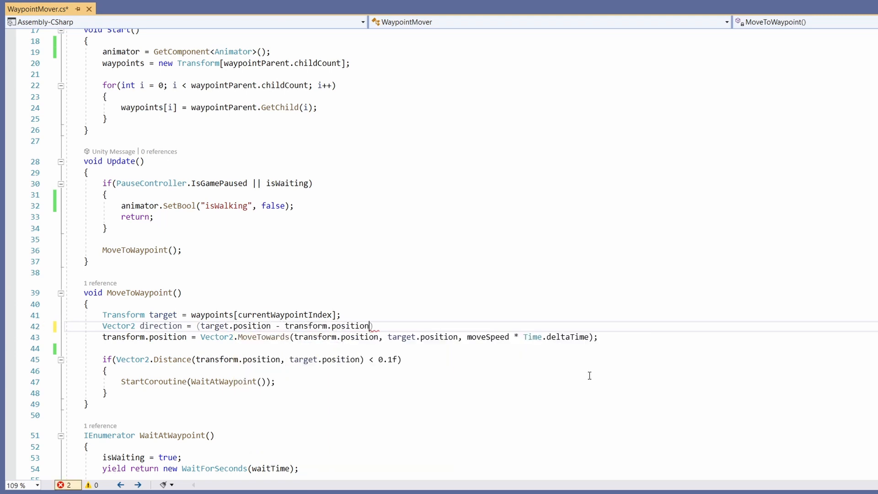
pyautogui.write(').nor')
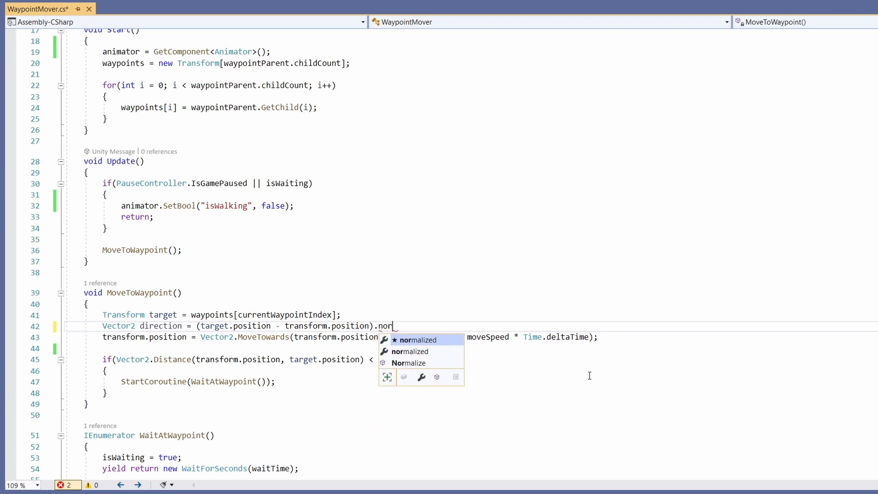
pyautogui.press('Tab')
pyautogui.write(';')
pyautogui.press('Return')
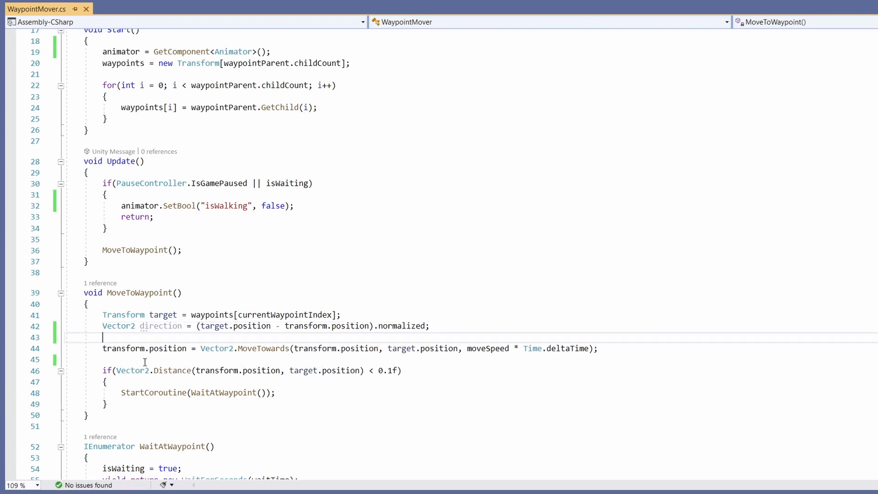
# Add animator.SetFloat("InputX", direction.x); directly below the MoveTowards line in MoveToWaypoint() and save the script
pyautogui.press('Down')
pyautogui.press('Down')
pyautogui.press('Return')
pyautogui.press('Up')
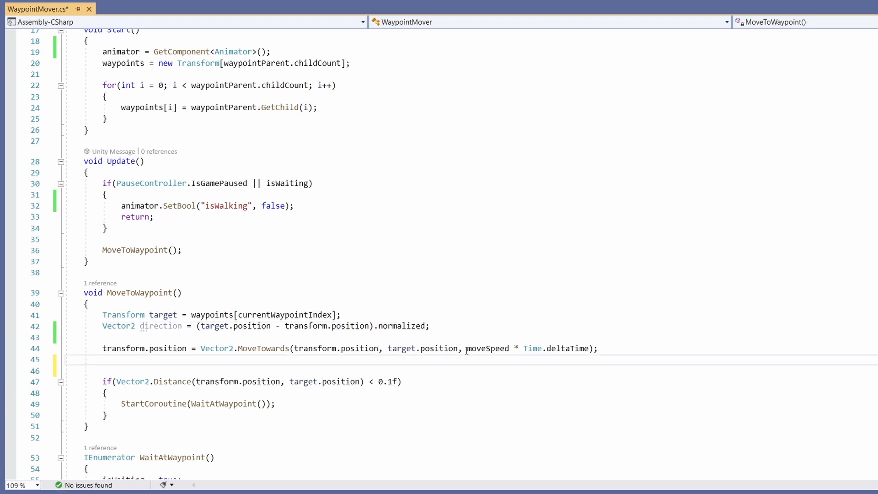
pyautogui.write('an')
pyautogui.press('Tab')
pyautogui.write('.S')
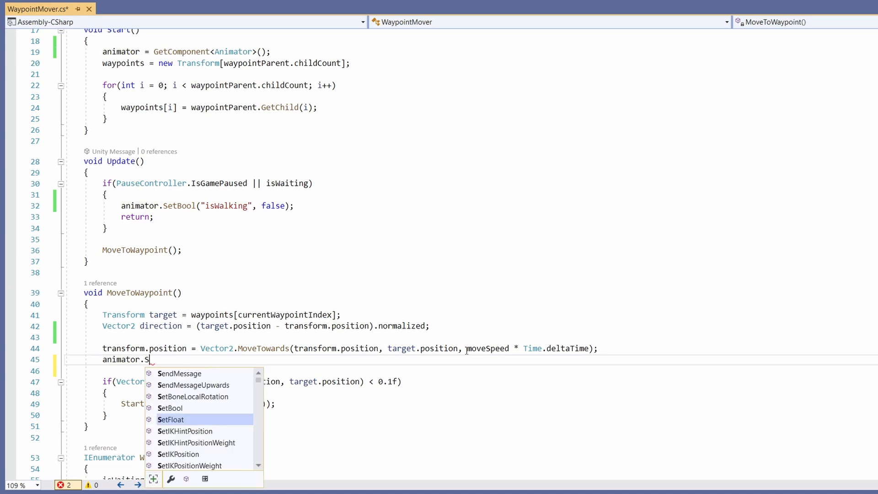
pyautogui.press('Tab')
pyautogui.write('("I')
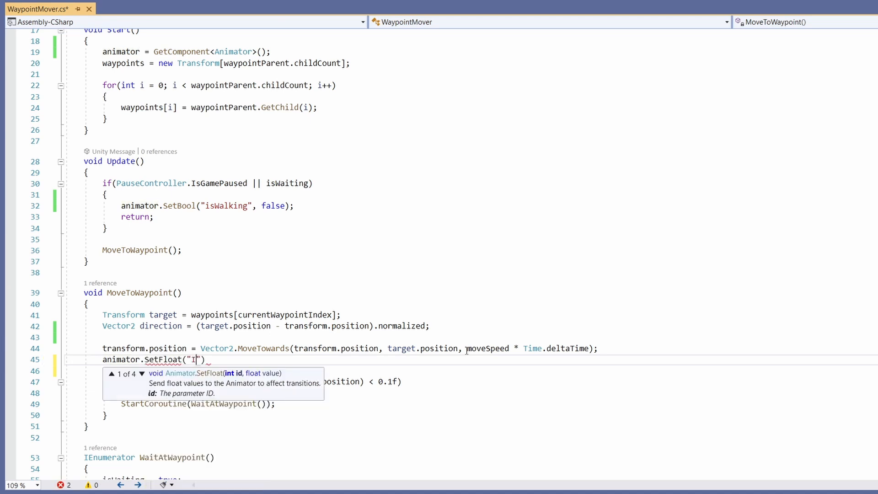
pyautogui.write('nputX",')
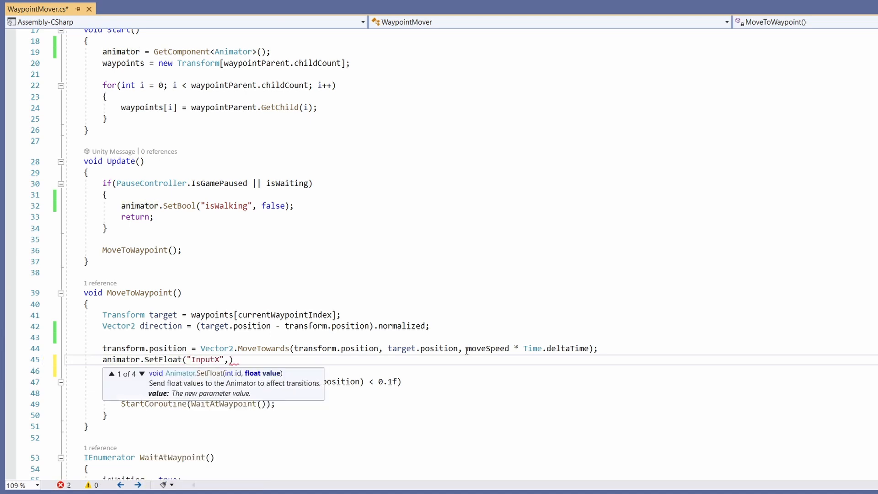
pyautogui.write(' direction.x);')
pyautogui.hotkey('ctrl', 's')
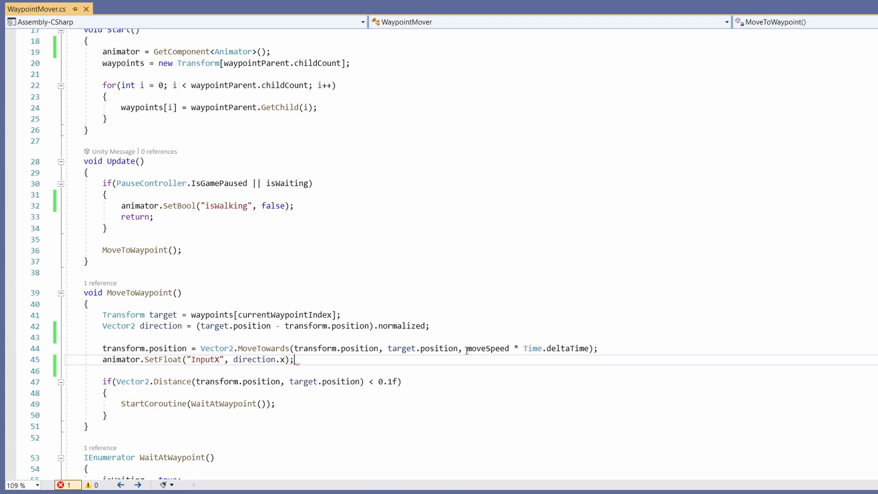
# Duplicate the InputX line, change the copy to animator.SetFloat("InputY", direction.y); and save the script
pyautogui.hotkey('ctrl', 'd')
pyautogui.hotkey('ctrl', 'Left')
pyautogui.hotkey('ctrl', 'Left')
pyautogui.hotkey('ctrl', 'Left')
pyautogui.hotkey('ctrl', 'Left')
pyautogui.hotkey('ctrl', 'Left')
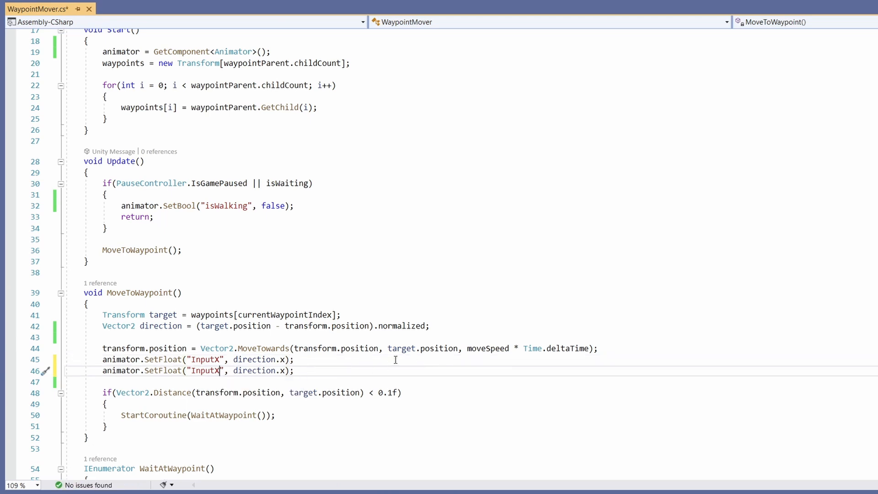
pyautogui.press('BackSpace')
pyautogui.write('Y')
pyautogui.doubleClick(285, 371)
pyautogui.write('y')
pyautogui.click(307, 372)
pyautogui.hotkey('ctrl', 's')
# Add animator.SetBool("isWalking", direction.magnitude > 0f); below the InputY line in MoveToWaypoint() and save the script
pyautogui.press('Return')
pyautogui.scroll(-1, 453, 379)
pyautogui.write('animator')
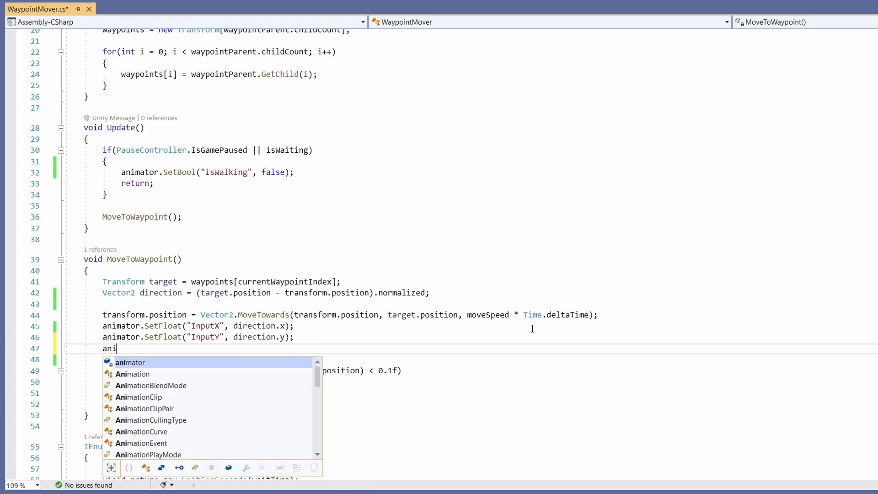
pyautogui.press('Tab')
pyautogui.write('.Set')
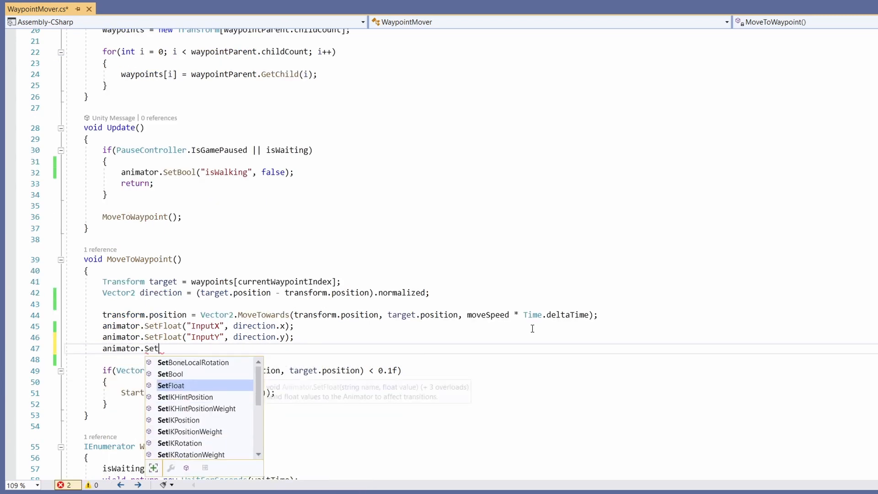
pyautogui.write('Bool("isWalking", ')
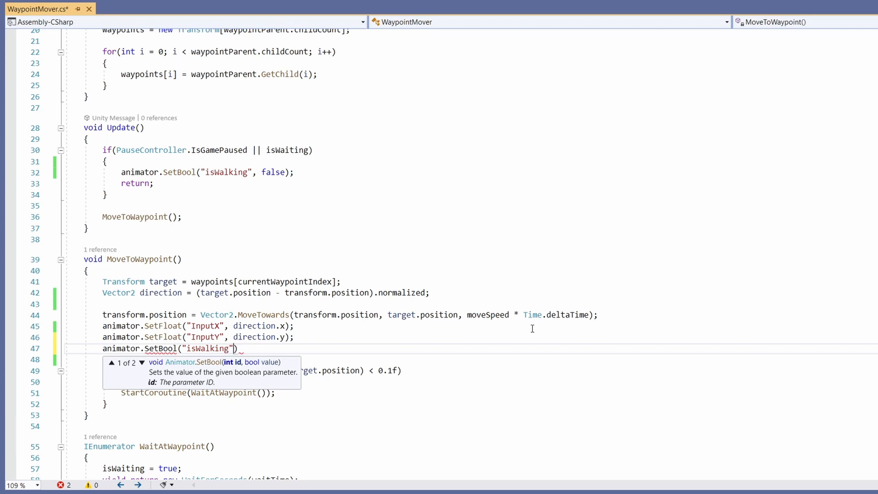
pyautogui.write('direction.magnitude ')
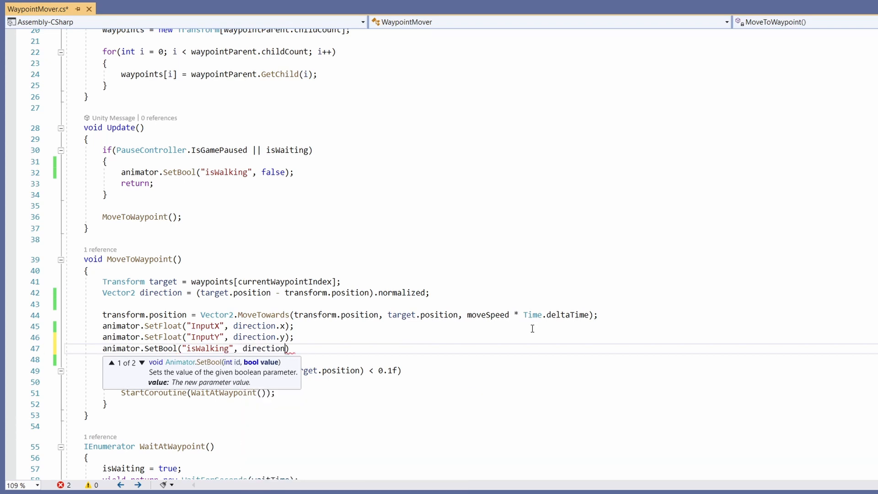
pyautogui.write('> 0f')
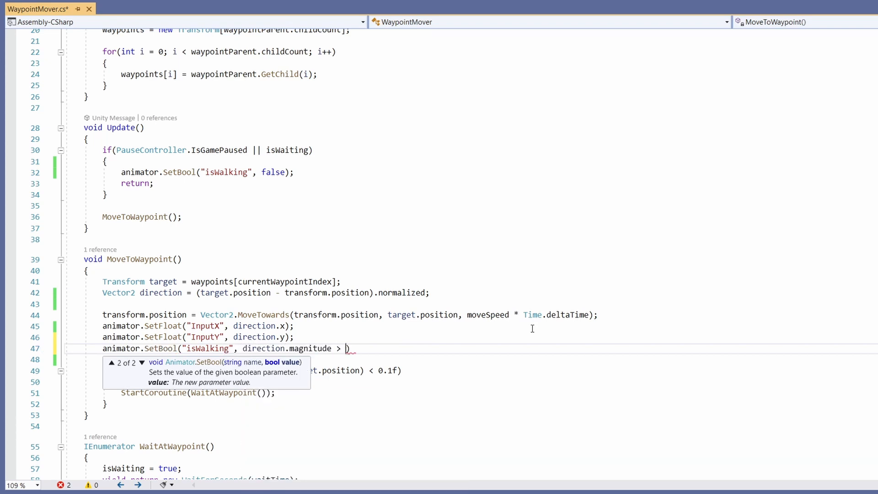
pyautogui.write(');')
pyautogui.hotkey('ctrl', 's')
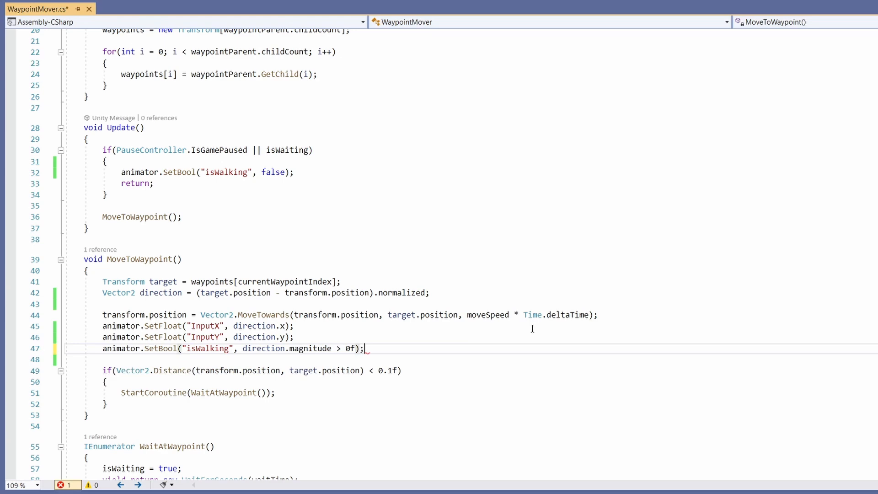
# Add animator.SetBool("isWalking", false); after isWaiting = true; in WaitAtWaypoint() and save the script
pyautogui.scroll(-3, 443, 366)
pyautogui.scroll(-1, 443, 366)
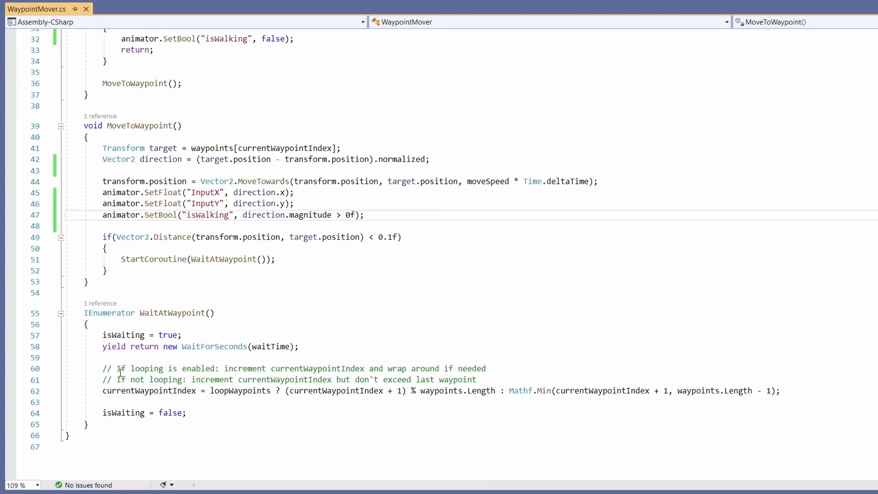
pyautogui.click(220, 339)
pyautogui.press('Return')
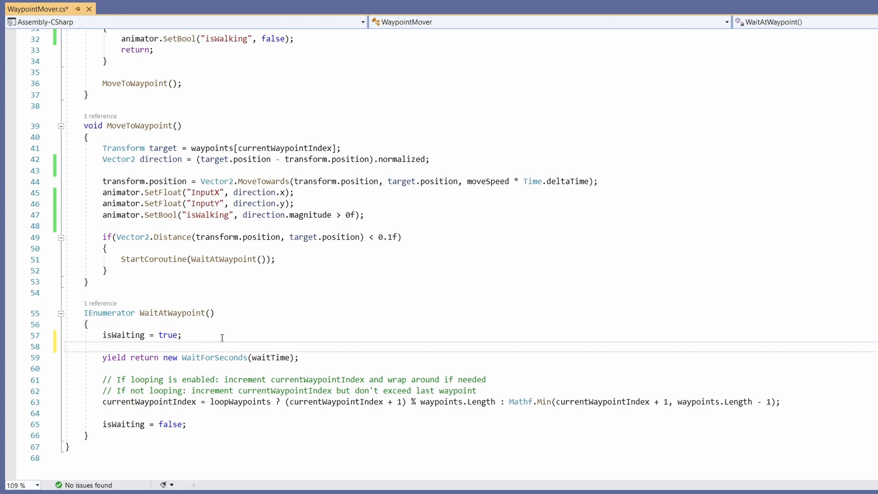
pyautogui.write('animator.SetBool("isWalking", false);')
pyautogui.scroll(-1, 311, 321)
pyautogui.hotkey('ctrl', 's')
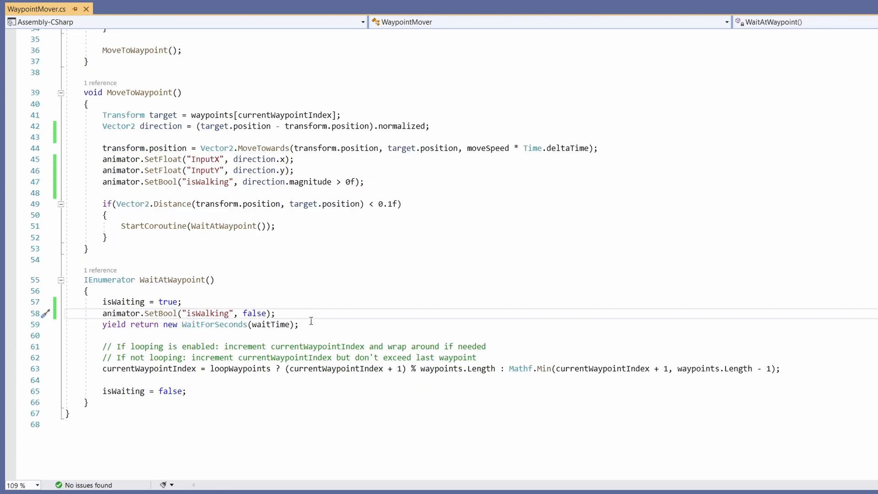
# Switch to Unity and play the scene to test the OldMan's walking animation along its waypoints
pyautogui.scroll(1, 597, 343)
pyautogui.click(598, 293)
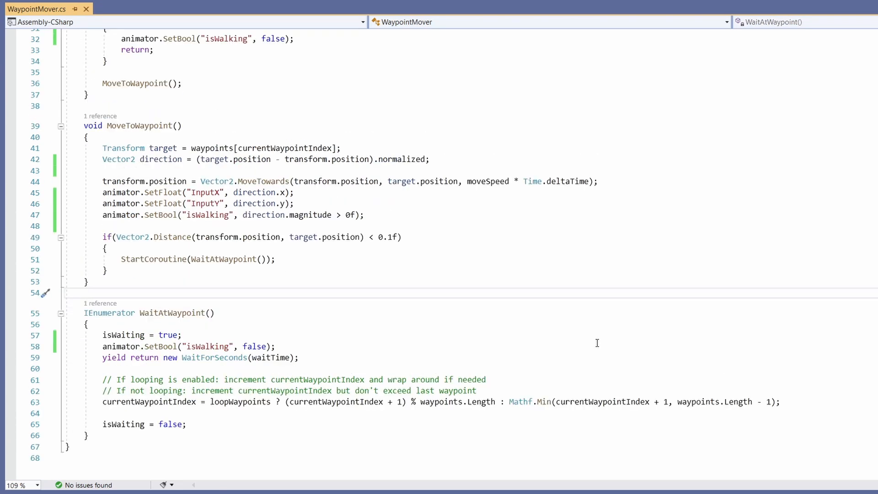
pyautogui.hotkey('alt', 'Tab')
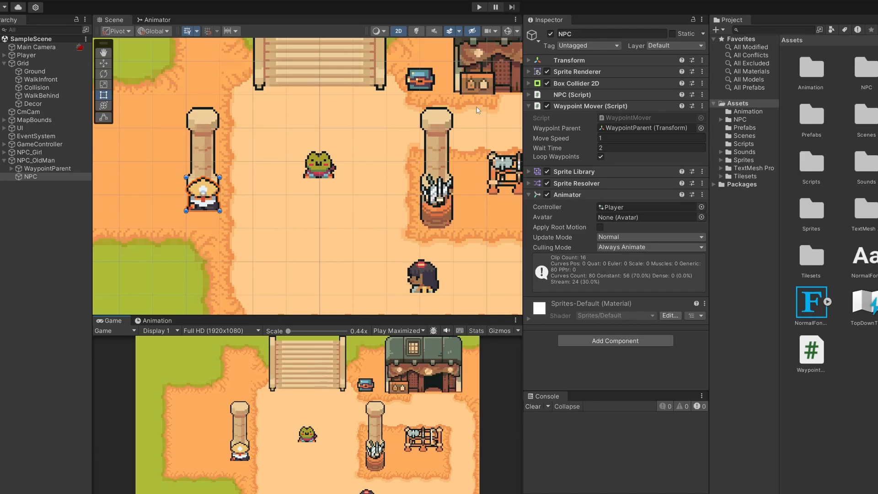
pyautogui.click(479, 7)
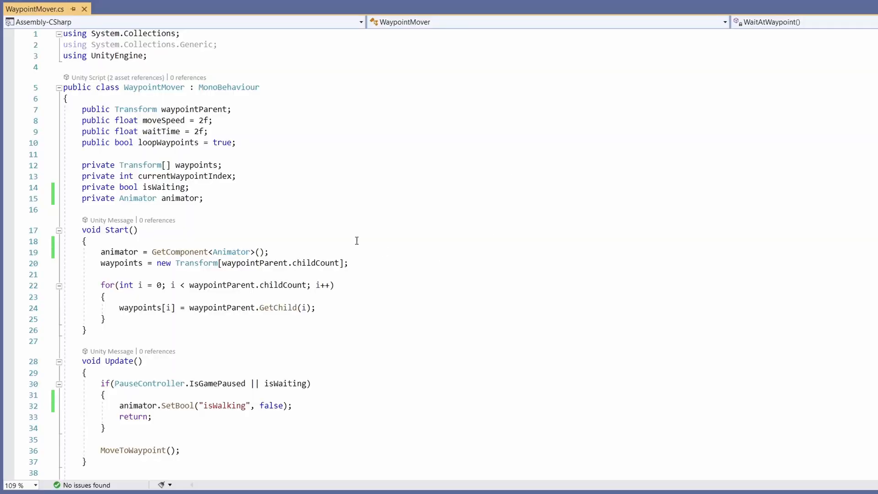
# Declare private float lastInputX; in WaypointMover, separated by a blank line below the animator field
pyautogui.click(236, 202)
pyautogui.press('Return')
pyautogui.press('Return')
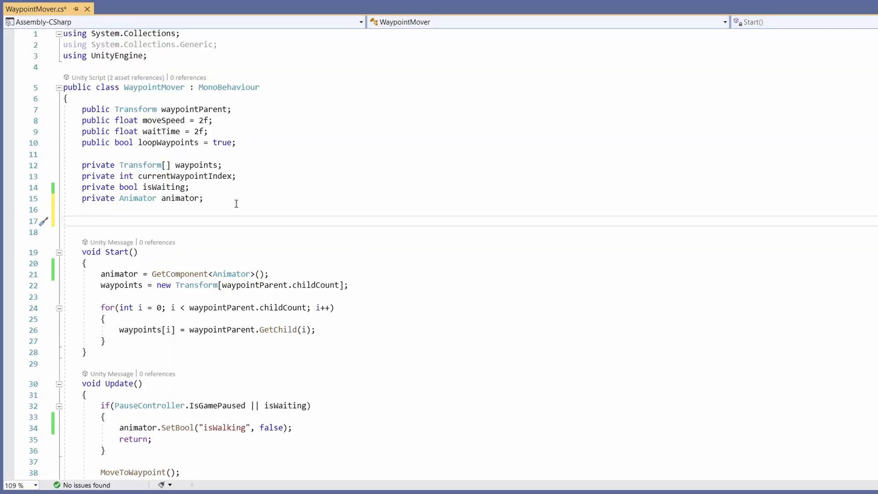
pyautogui.write('private ')
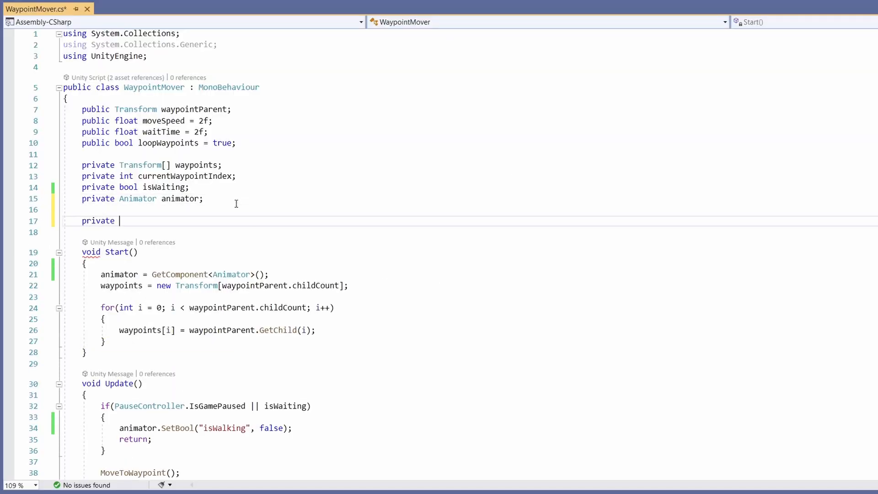
pyautogui.write('float lastInpu')
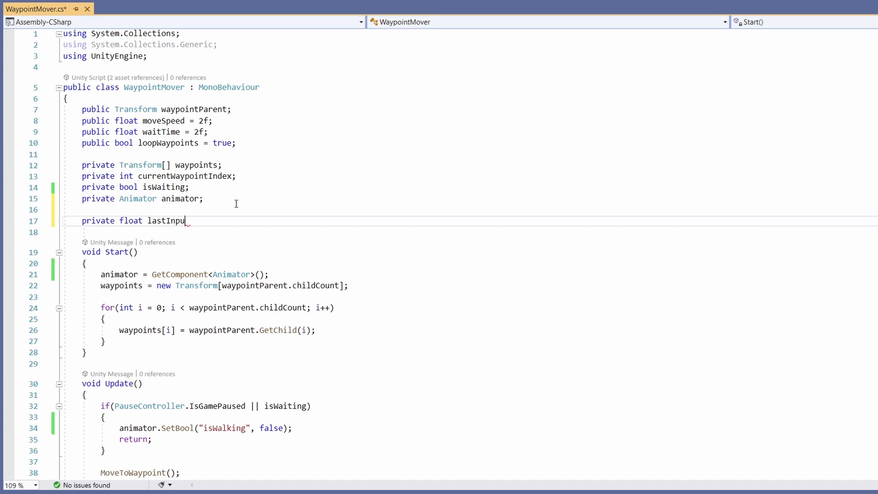
pyautogui.write('tX;')
# Duplicate the lastInputX declaration, rename the copy to lastInputY and save the script
pyautogui.hotkey('ctrl', 'd')
pyautogui.press('Left')
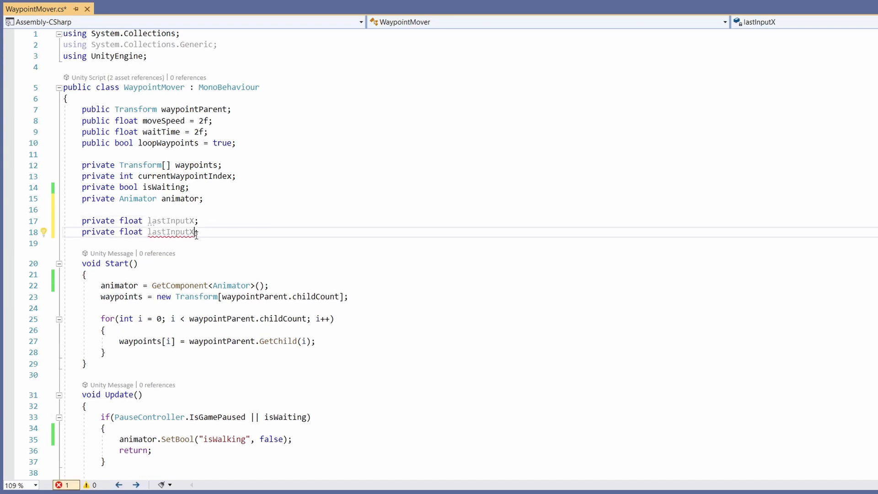
pyautogui.press('BackSpace')
pyautogui.write('Y')
pyautogui.press('End')
pyautogui.hotkey('ctrl', 's')
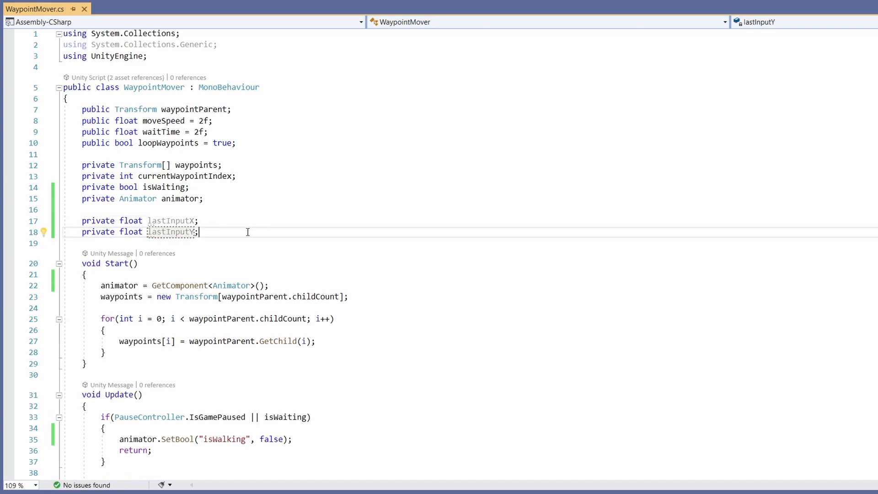
# Add an if(direction.magnitude > 0f) block below the direction declaration in MoveToWaypoint()
pyautogui.scroll(-3, 637, 337)
pyautogui.scroll(-5, 638, 337)
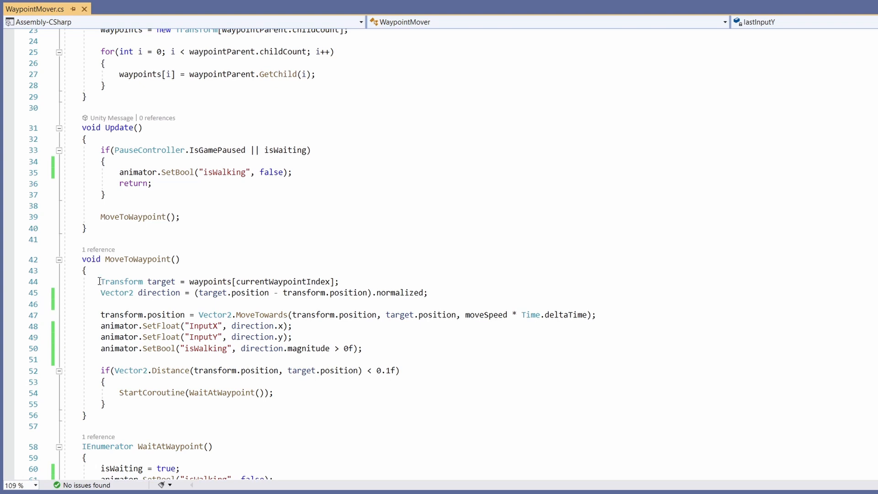
pyautogui.scroll(-1, 99, 281)
pyautogui.click(460, 264)
pyautogui.press('Return')
pyautogui.press('Return')
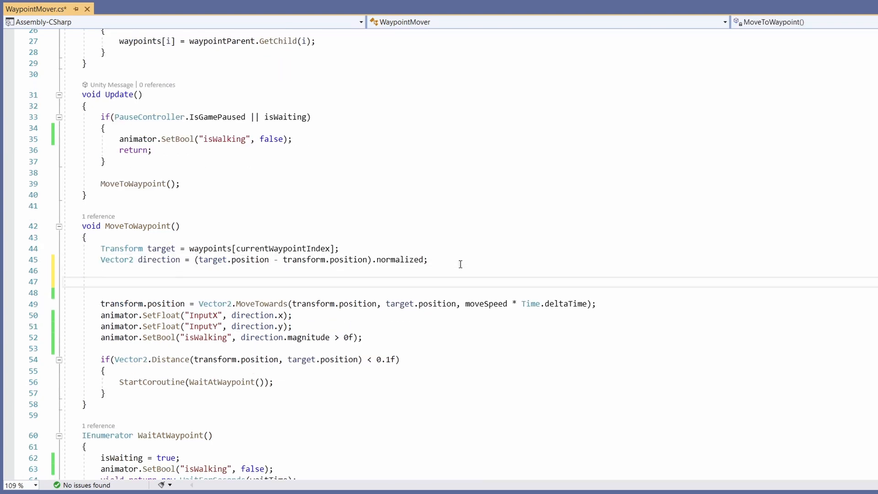
pyautogui.write('if(direction.')
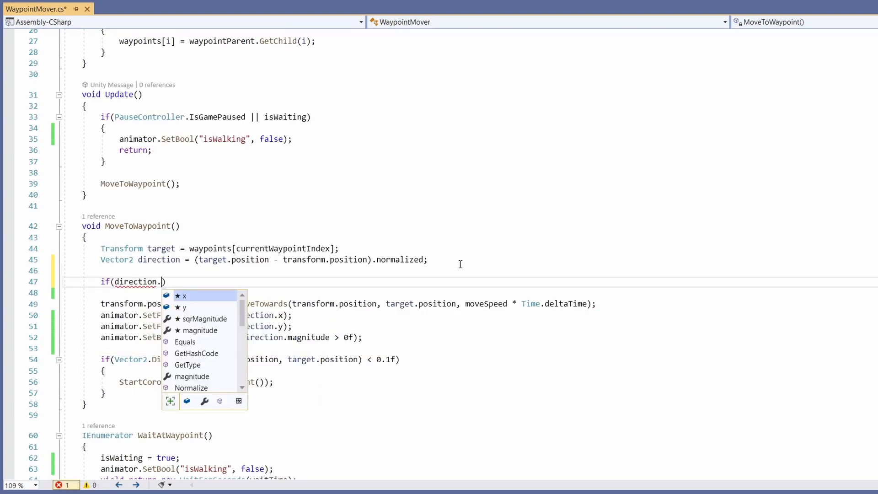
pyautogui.write('magnitude > 0')
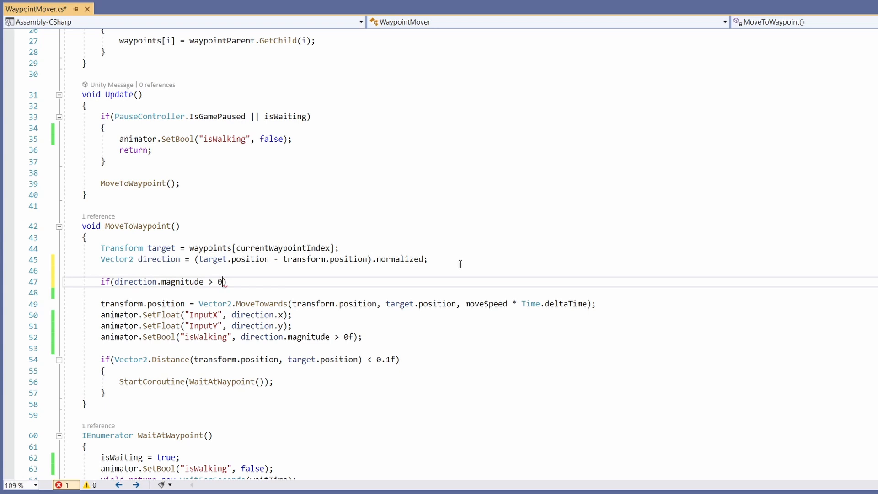
pyautogui.write('f')
pyautogui.press('End')
pyautogui.press('Return')
pyautogui.write('{')
pyautogui.press('Return')
# Inside the magnitude check, assign lastInputX = direction.x; and lastInputY = direction.y; and save the script
pyautogui.write('lastInputX =')
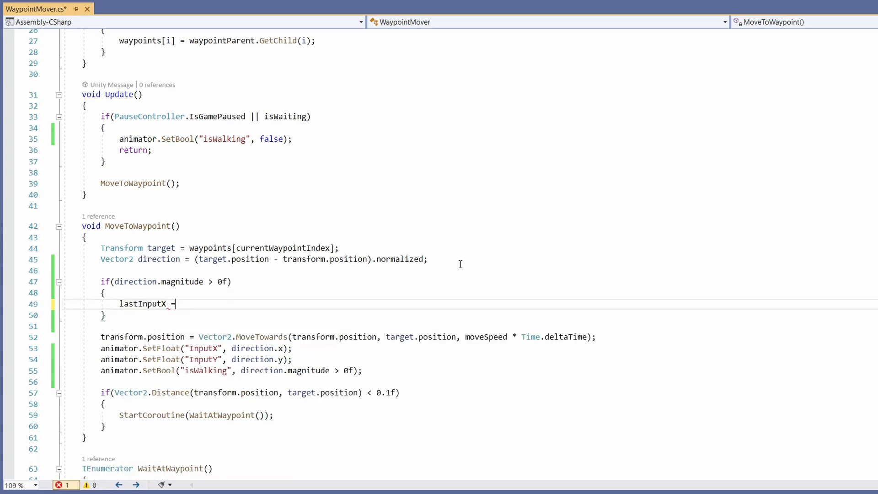
pyautogui.write(' direction.x;')
pyautogui.press('Return')
pyautogui.write('l')
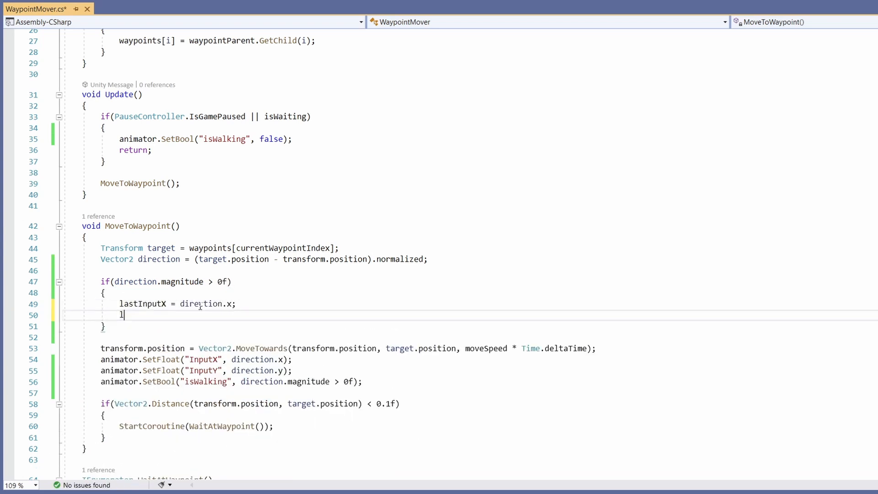
pyautogui.write('astInputY = ')
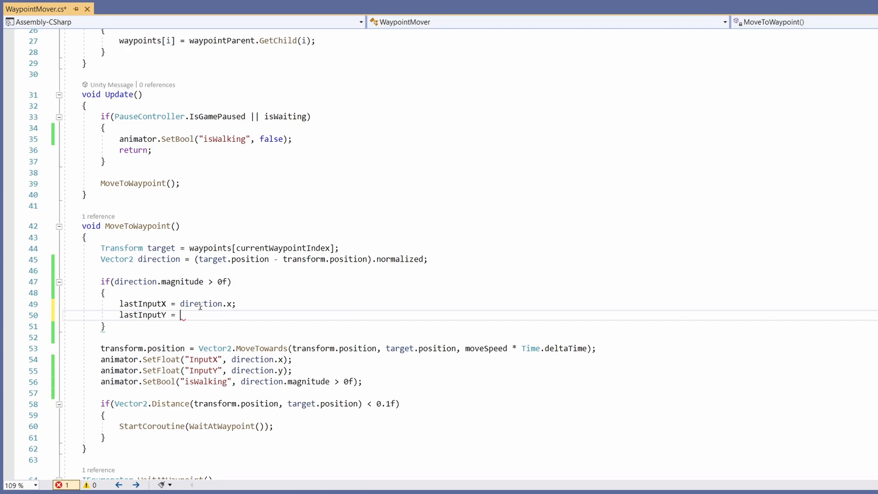
pyautogui.write('direction.y;')
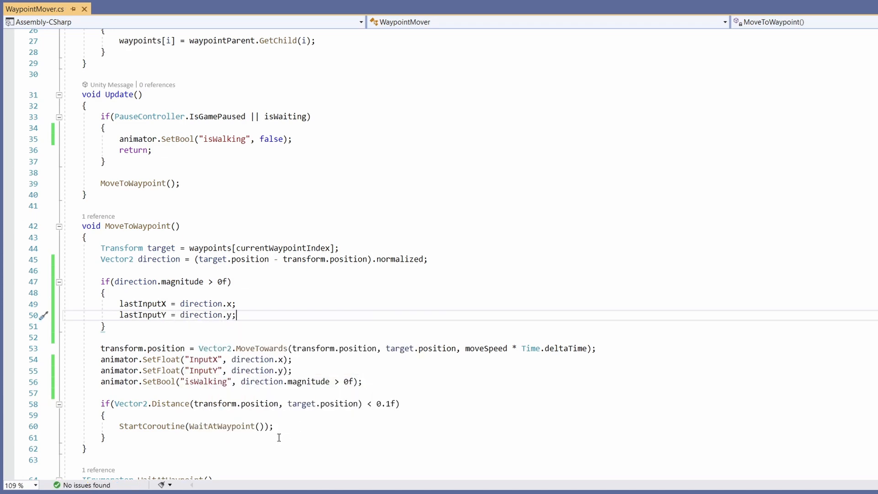
# Add animator.SetFloat("LastInputX", lastInputX); below the isWalking line in WaitAtWaypoint(), set apart by blank lines
pyautogui.doubleClick(218, 430)
pyautogui.scroll(-4, 425, 314)
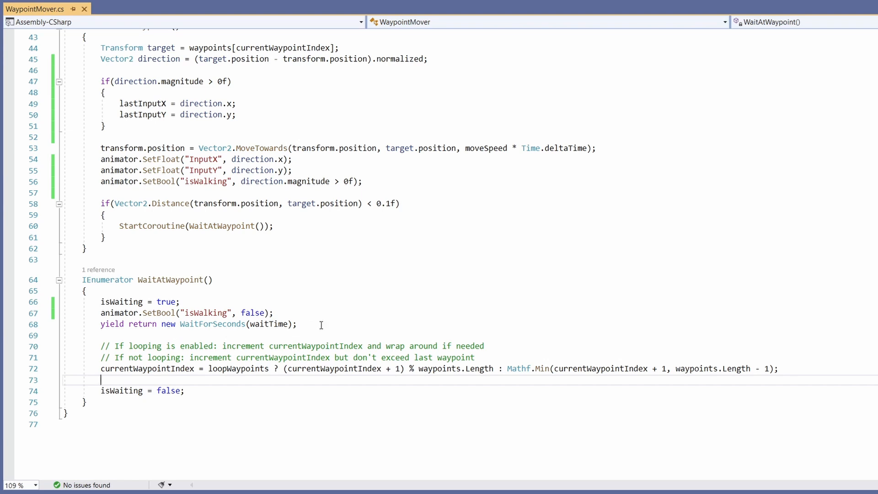
pyautogui.click(300, 312)
pyautogui.press('Return')
pyautogui.press('Return')
pyautogui.press('Return')
pyautogui.write('ani')
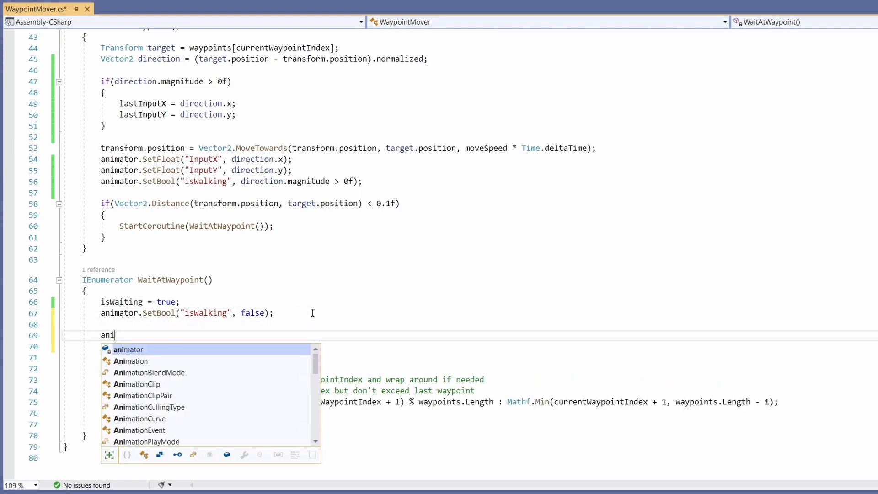
pyautogui.write('mator.SetFloat("LastInputX", la')
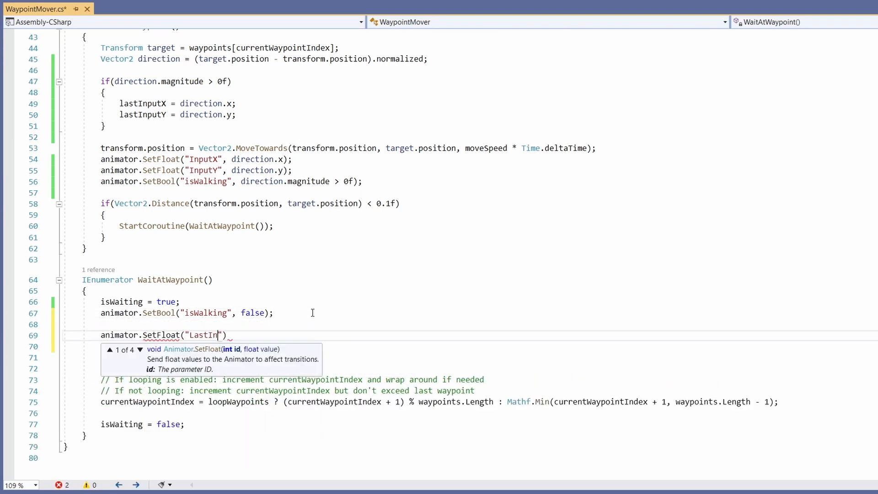
pyautogui.write('stInputX')
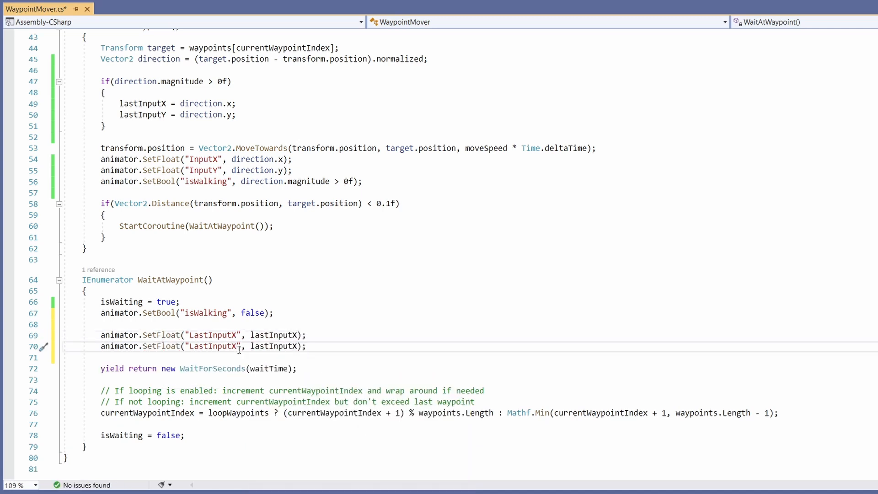
# Change the duplicated line in WaitAtWaypoint() to animator.SetFloat("LastInputY", lastInputY); and save the script
pyautogui.press('BackSpace')
pyautogui.write('Y')
pyautogui.click(298, 349)
pyautogui.press('BackSpace')
pyautogui.write('Y')
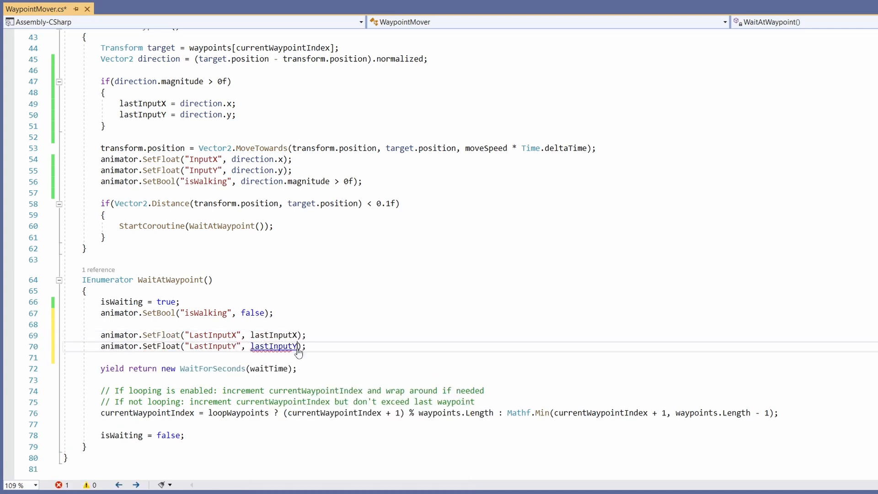
pyautogui.hotkey('ctrl', 's')
# Copy the LastInputX and LastInputY SetFloat lines into Update()'s paused-or-waiting block, below the isWalking line, and save the script
pyautogui.scroll(4, 360, 347)
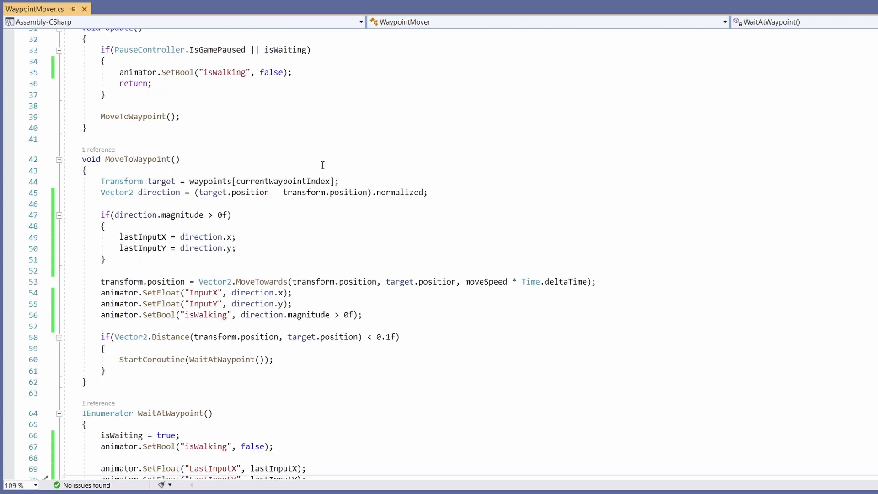
pyautogui.doubleClick(231, 72)
pyautogui.click(300, 72)
pyautogui.scroll(-1, 347, 290)
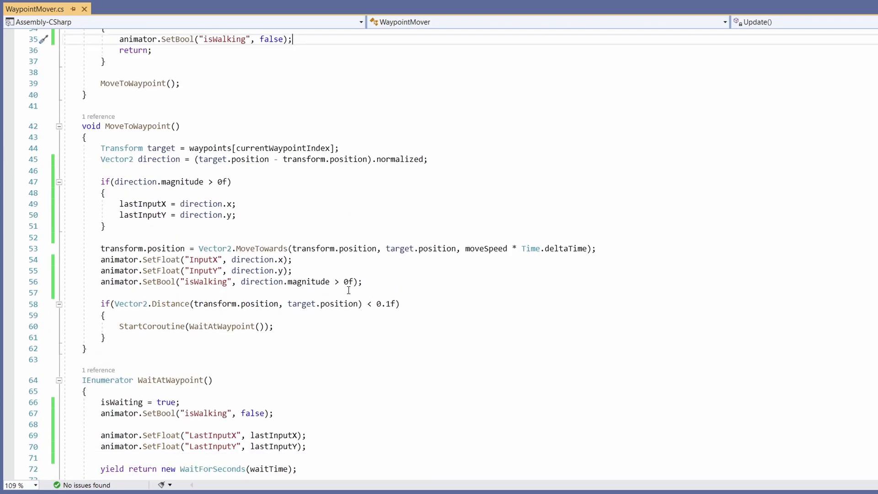
pyautogui.moveTo(335, 452); pyautogui.dragTo(94, 428)
pyautogui.hotkey('ctrl', 'c')
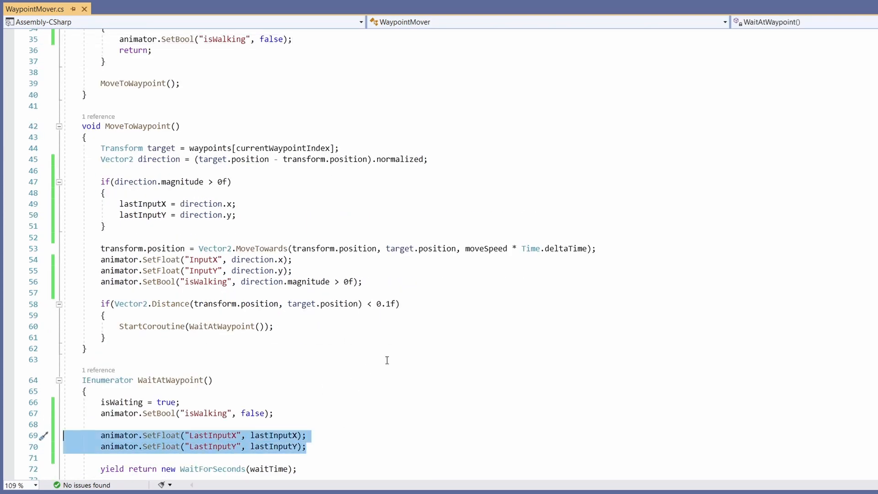
pyautogui.scroll(2, 387, 360)
pyautogui.click(305, 108)
pyautogui.press('Return')
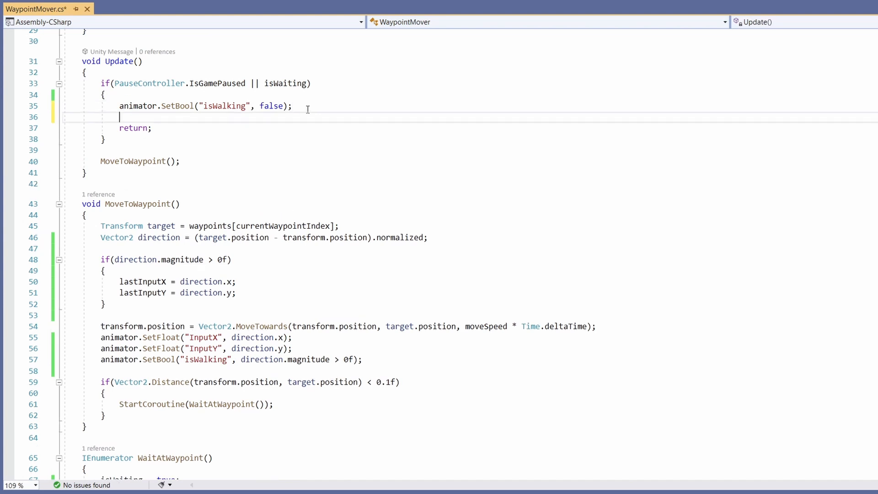
pyautogui.hotkey('ctrl', 'v')
pyautogui.hotkey('ctrl', 's')
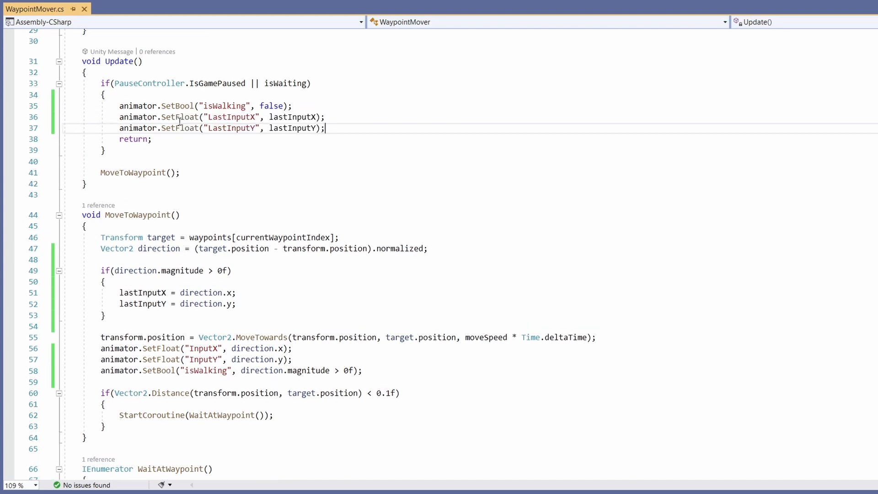
pyautogui.click(352, 106)
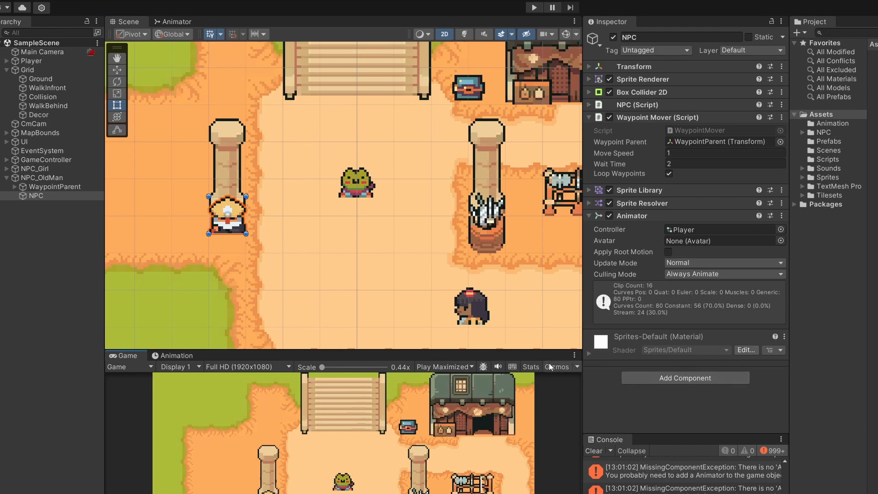
# Play the scene in Unity, check the OldMan's facing direction while talking to him, close the dialogue and stop playing
pyautogui.click(533, 9)
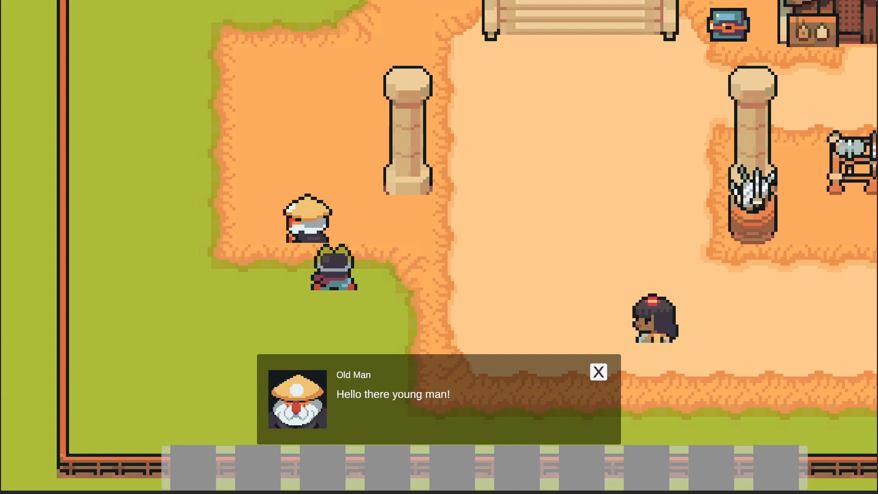
pyautogui.press('space')
pyautogui.press('Down')
pyautogui.press('Right')
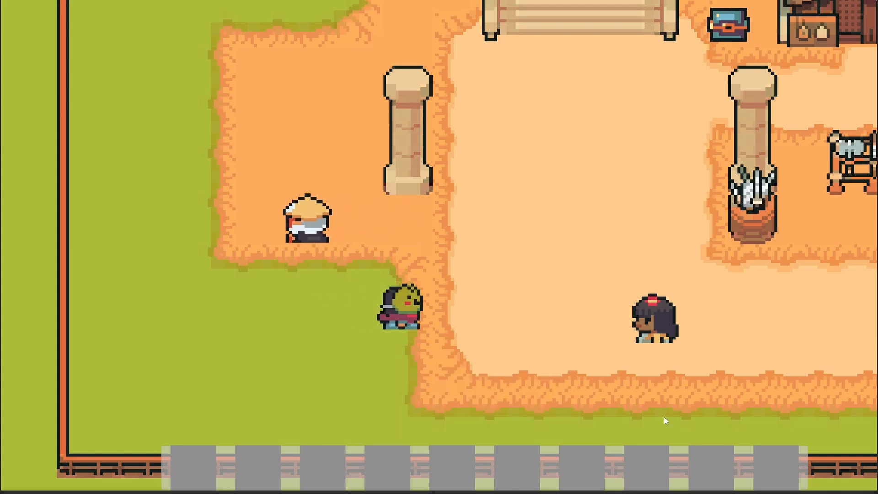
pyautogui.hotkey('ctrl', 'p')
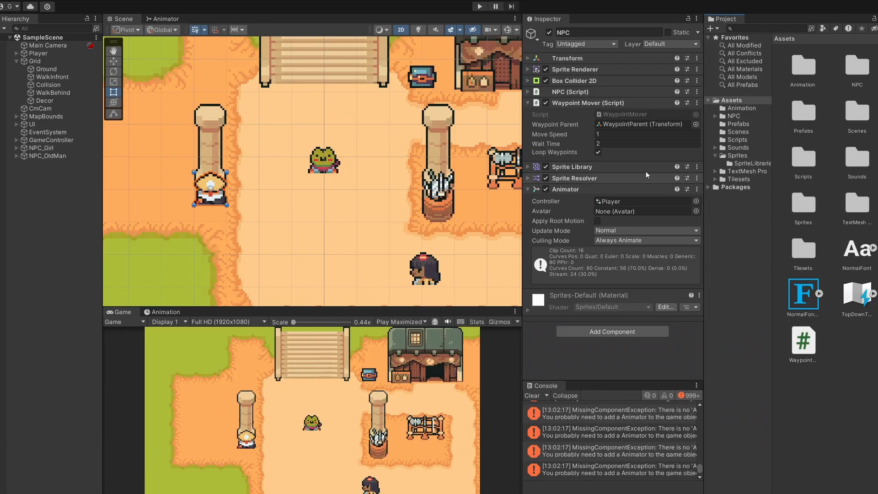
# Create a Sprite Library Asset named Girl in the SpriteLibraries folder
pyautogui.rightClick(815, 146)
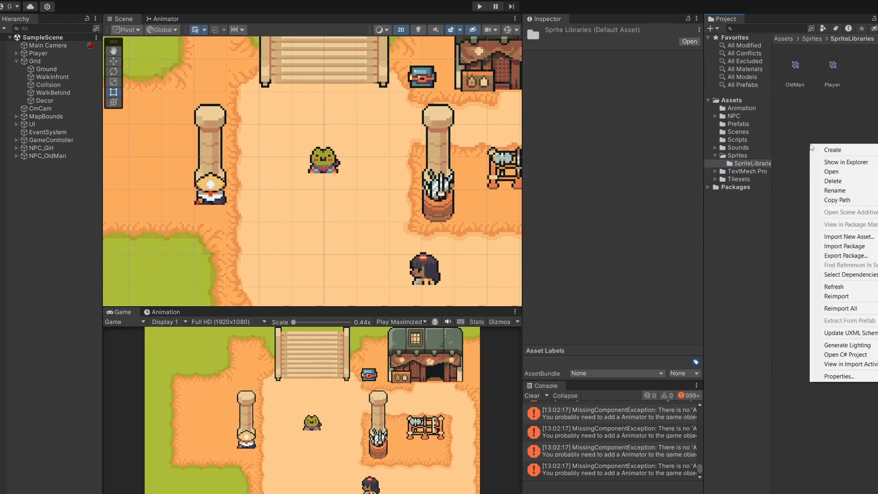
pyautogui.moveTo(830, 150)
pyautogui.moveTo(794, 148)
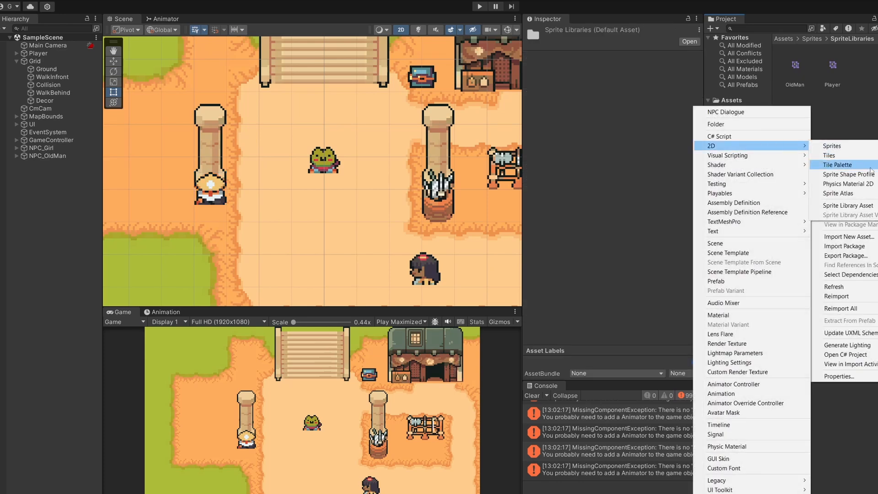
pyautogui.click(819, 212)
pyautogui.write('Girl')
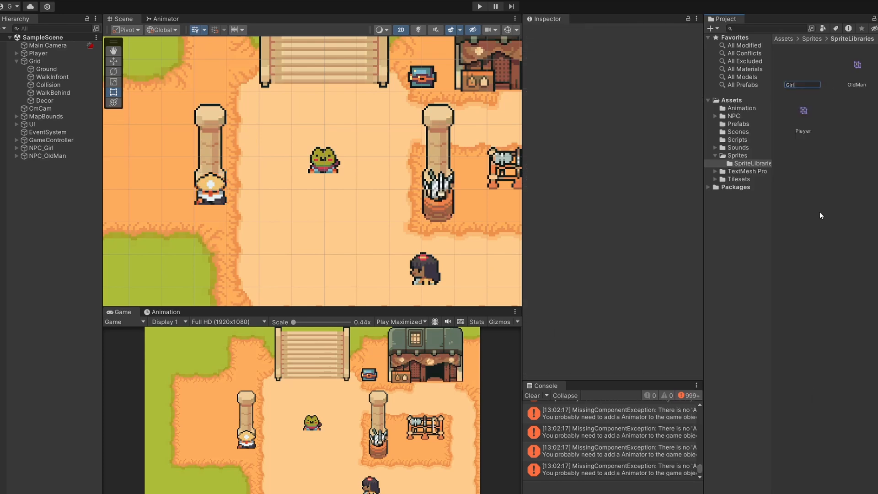
pyautogui.press('Return')
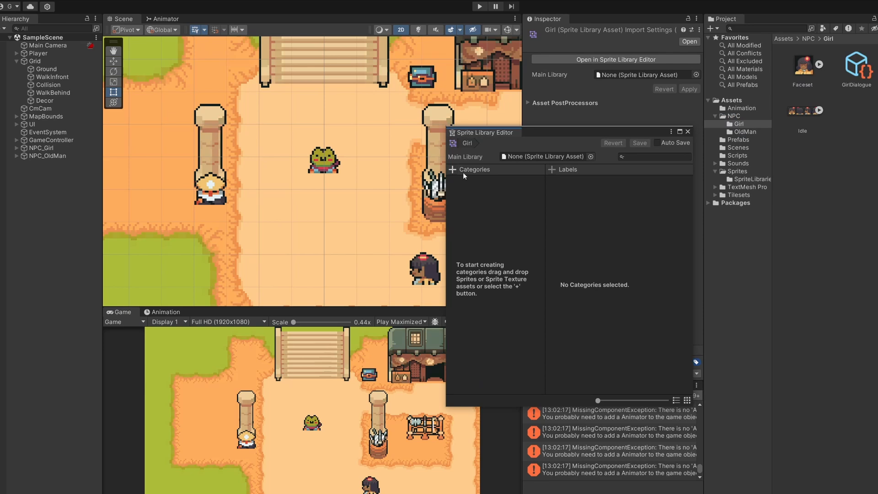
# Add Idle and Walk categories to the Girl sprite library, fill Idle with the Girl's Idle sprites, and save the library
pyautogui.click(453, 169)
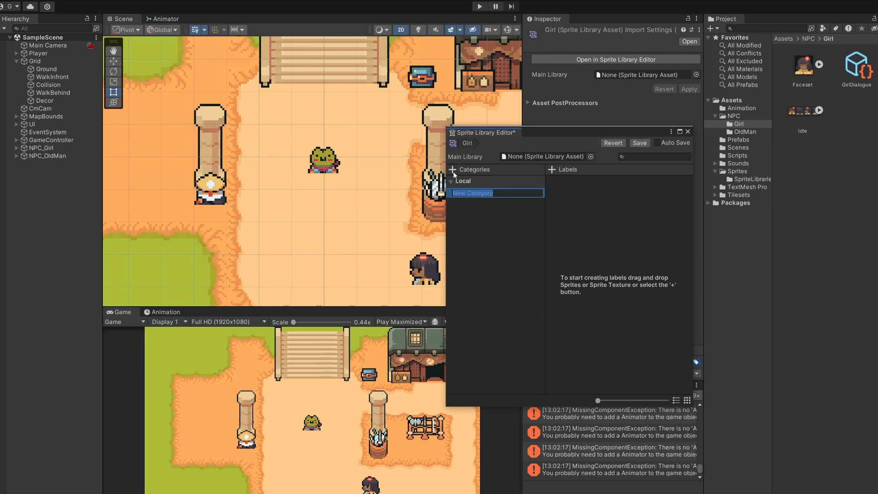
pyautogui.write('idle')
pyautogui.press('Return')
pyautogui.click(453, 170)
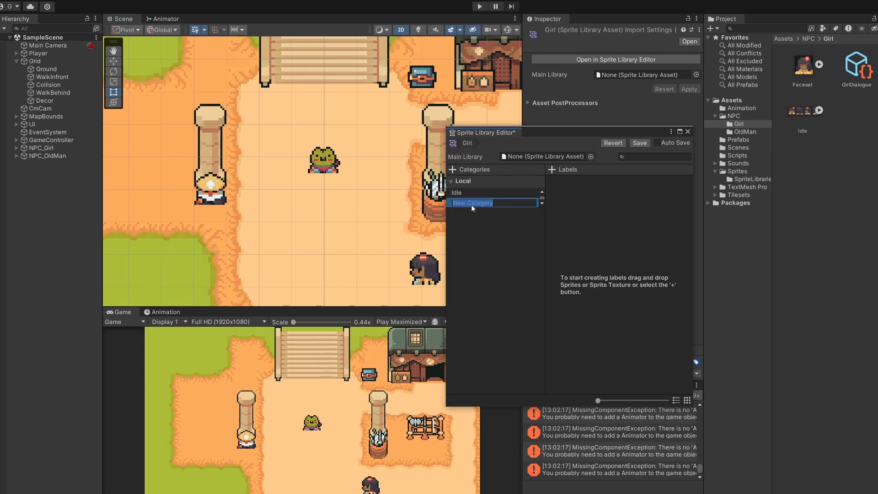
pyautogui.write('Walk')
pyautogui.press('Return')
pyautogui.press('Up')
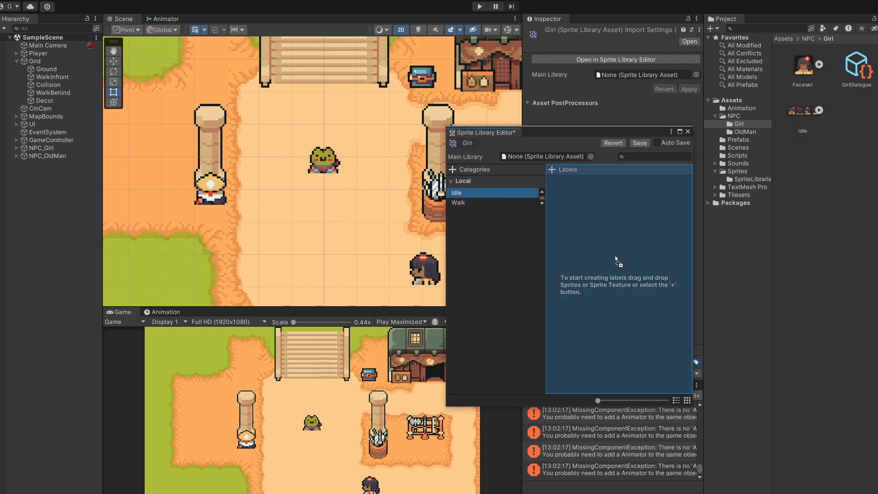
pyautogui.hotkey('ctrl', 's')
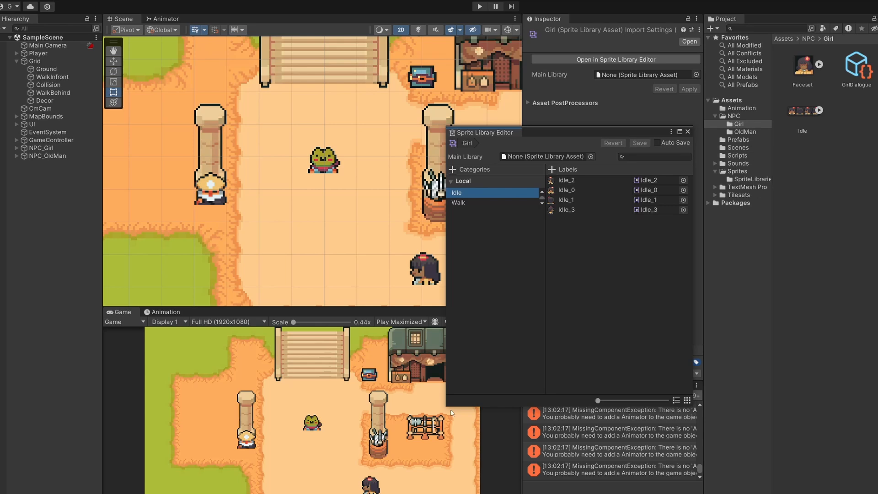
# Switch to File Explorer and import Walk.png from the Princess character's SeparateAnim folder into the project's NPC/Girl folder
pyautogui.hotkey('alt', 'Tab')
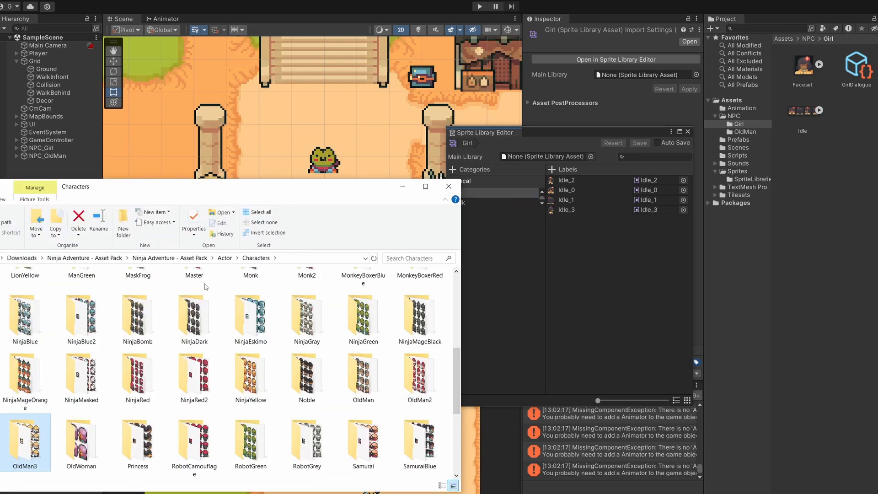
pyautogui.doubleClick(137, 450)
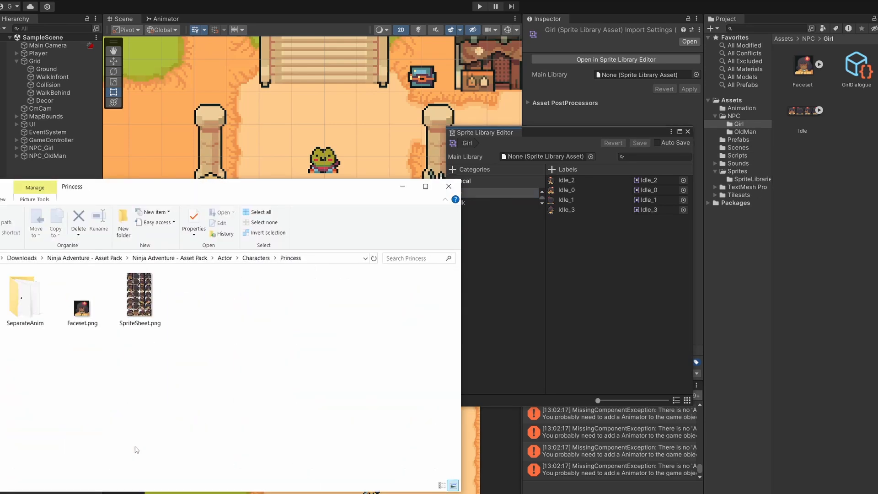
pyautogui.doubleClick(25, 297)
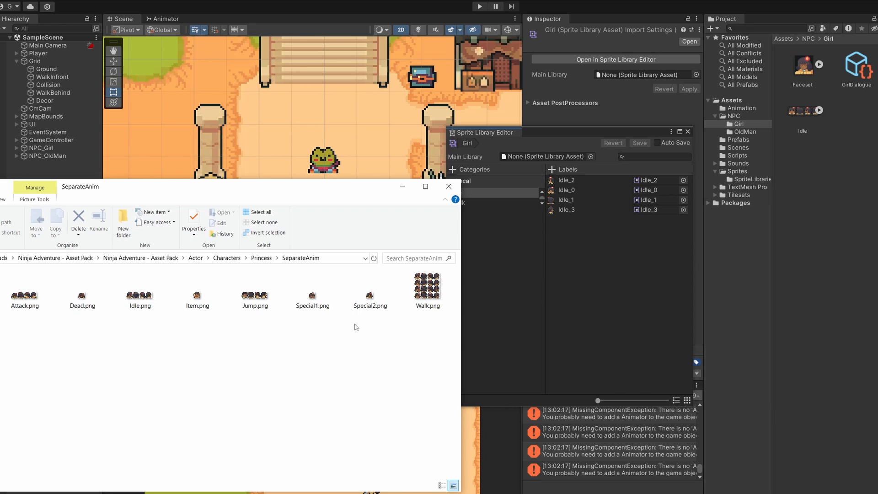
pyautogui.click(428, 286)
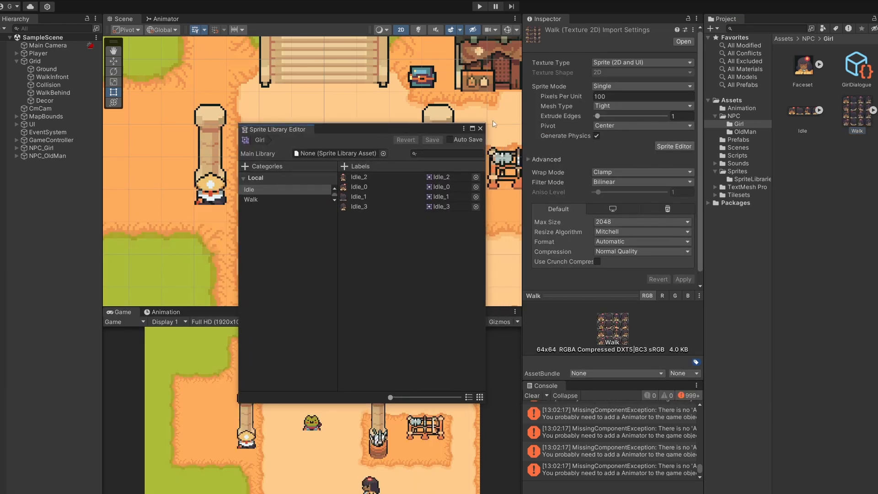
# Set the Walk texture to Multiple sprite mode, 16 pixels per unit, Point (no filter) and no compression, and apply
pyautogui.click(608, 86)
pyautogui.click(607, 99)
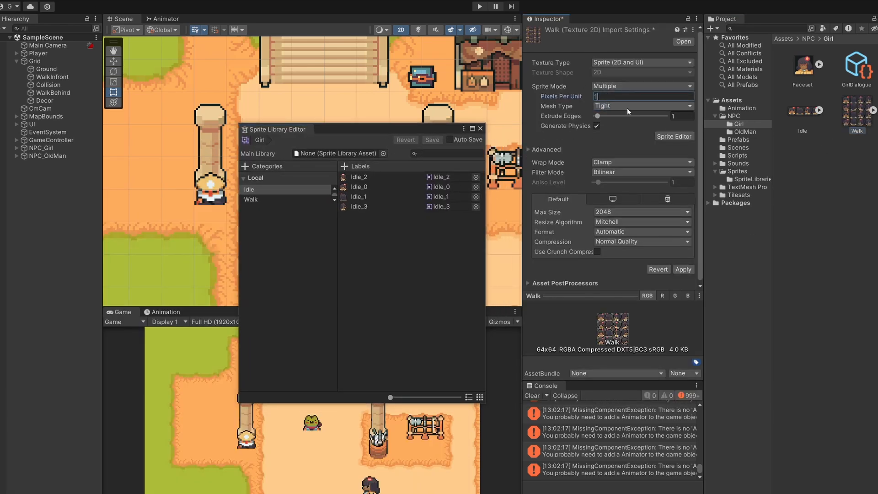
pyautogui.write('16')
pyautogui.click(622, 172)
pyautogui.click(631, 181)
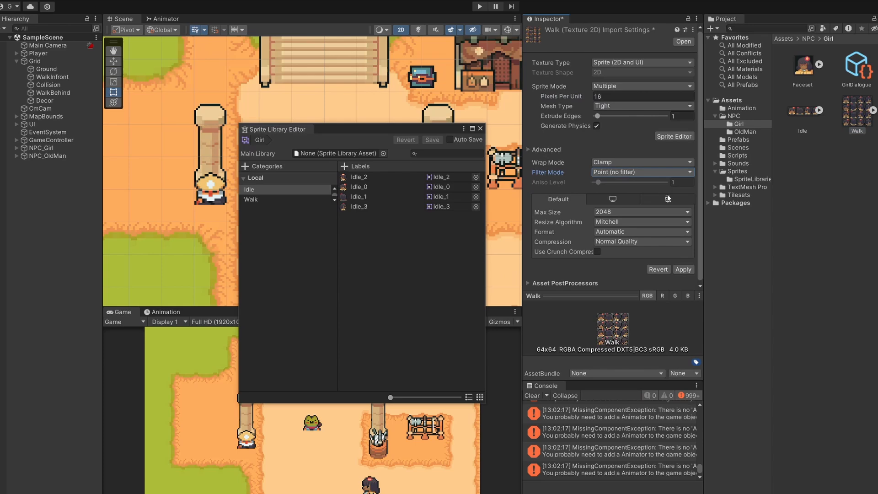
pyautogui.click(650, 242)
pyautogui.click(641, 249)
pyautogui.click(689, 260)
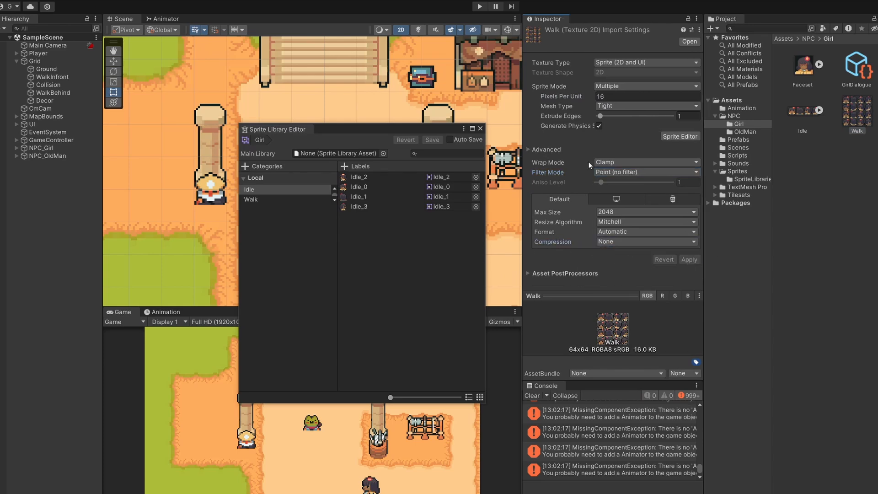
# Slice the Girl's Walk sheet by cell size into 16 x 16 pixel sprites in the Sprite Editor and apply the slicing
pyautogui.click(680, 137)
pyautogui.click(155, 98)
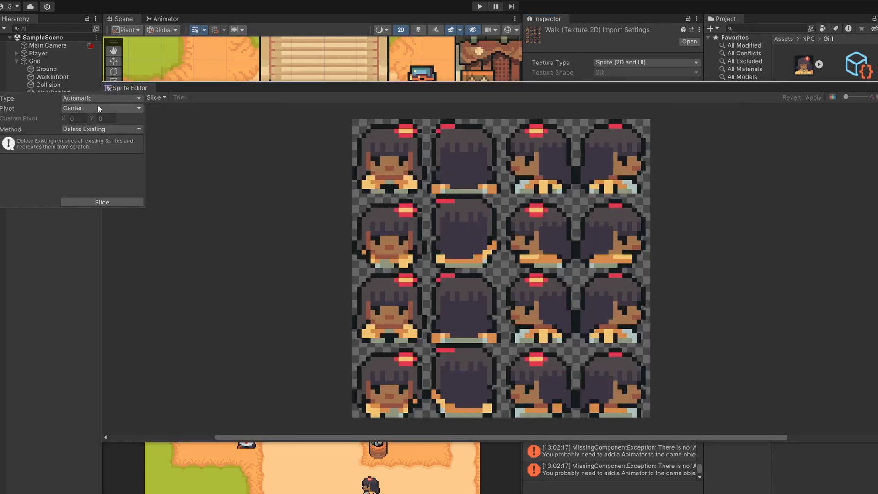
pyautogui.click(102, 98)
pyautogui.click(103, 114)
pyautogui.click(84, 109)
pyautogui.write('16')
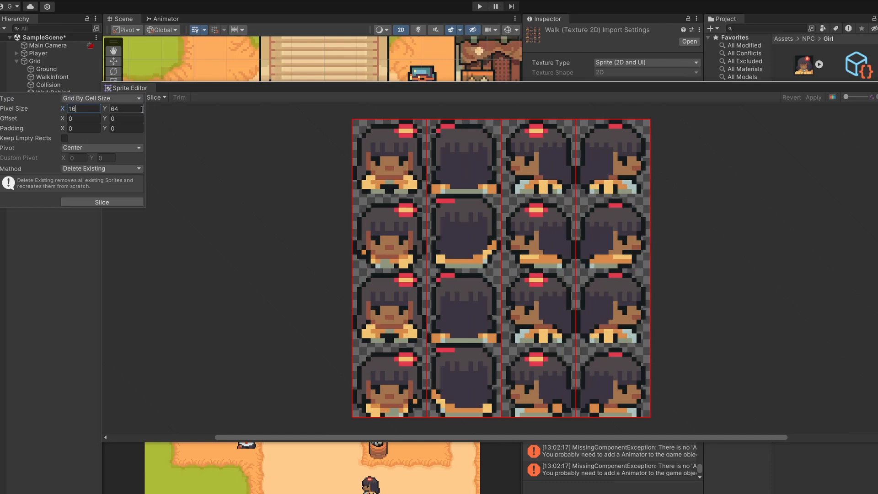
pyautogui.click(142, 110)
pyautogui.write('16')
pyautogui.click(102, 202)
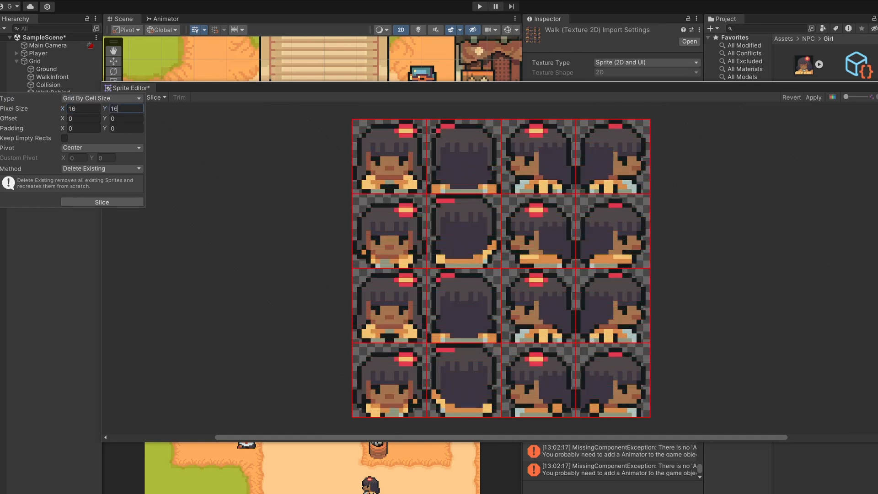
pyautogui.click(814, 100)
pyautogui.click(389, 155)
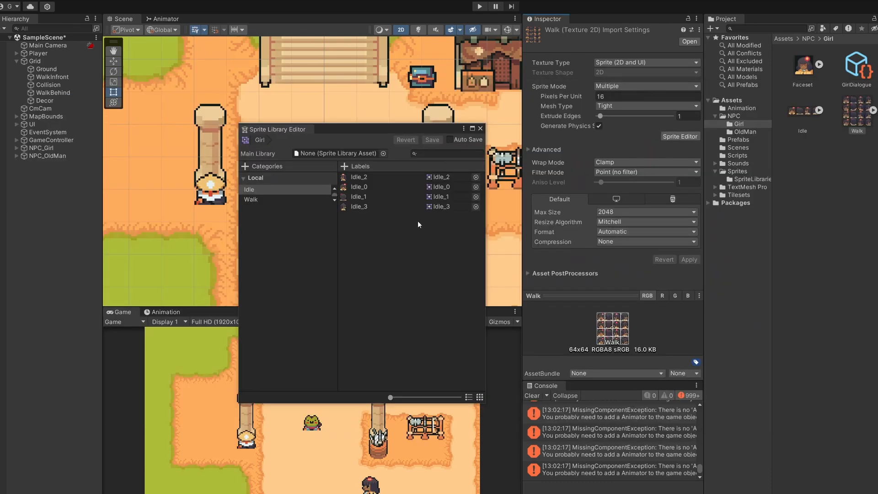
# Add the sliced Walk sprites to the Girl library's Walk category, save the library and close its editor
pyautogui.click(256, 200)
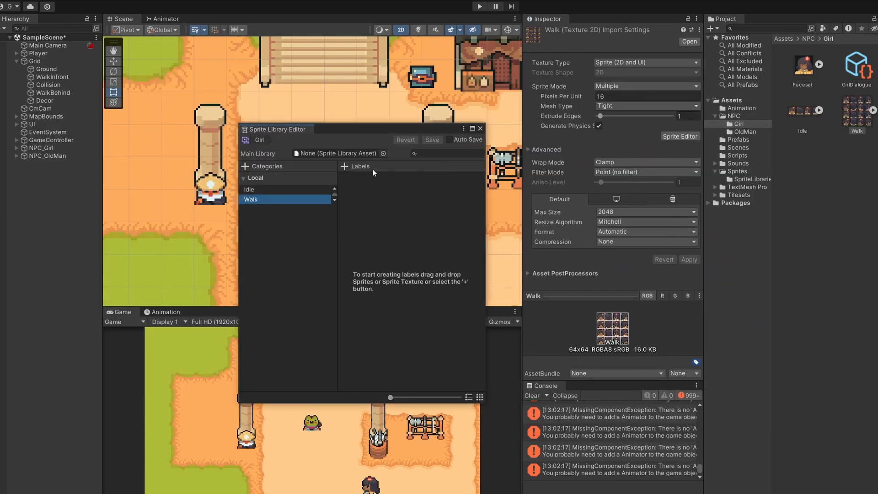
pyautogui.moveTo(857, 112); pyautogui.dragTo(371, 239)
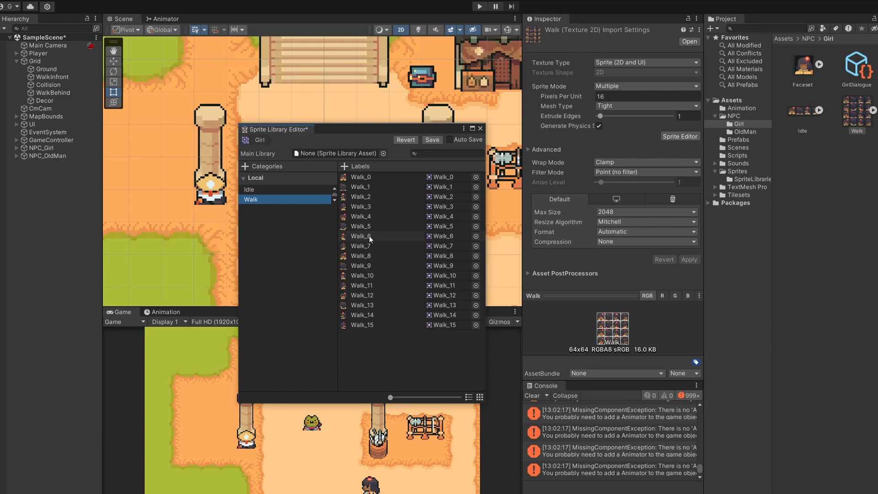
pyautogui.click(438, 141)
pyautogui.click(479, 130)
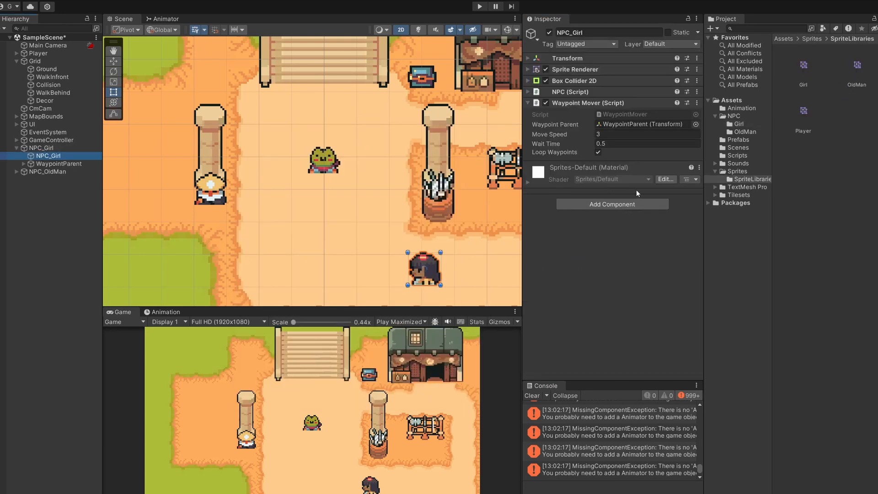
# Add Animator, Sprite Library and Sprite Resolver components to the inner NPC_Girl object
pyautogui.click(612, 204)
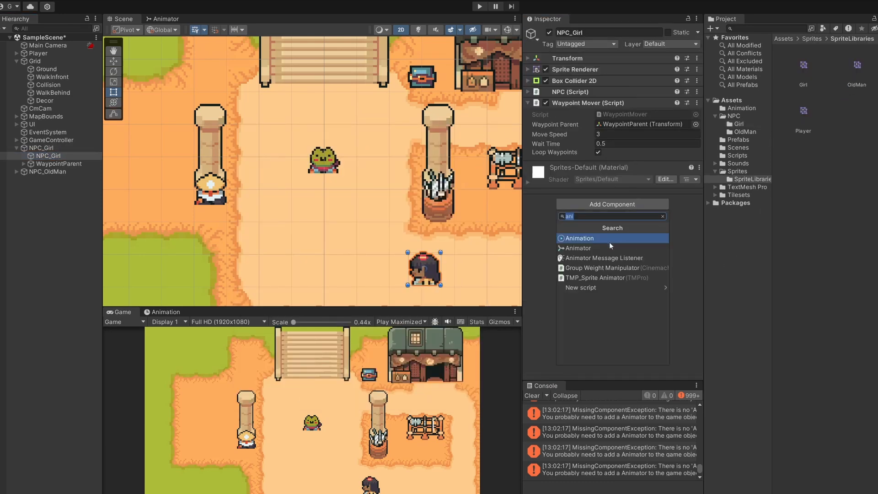
pyautogui.click(606, 243)
pyautogui.click(597, 307)
pyautogui.write('spri')
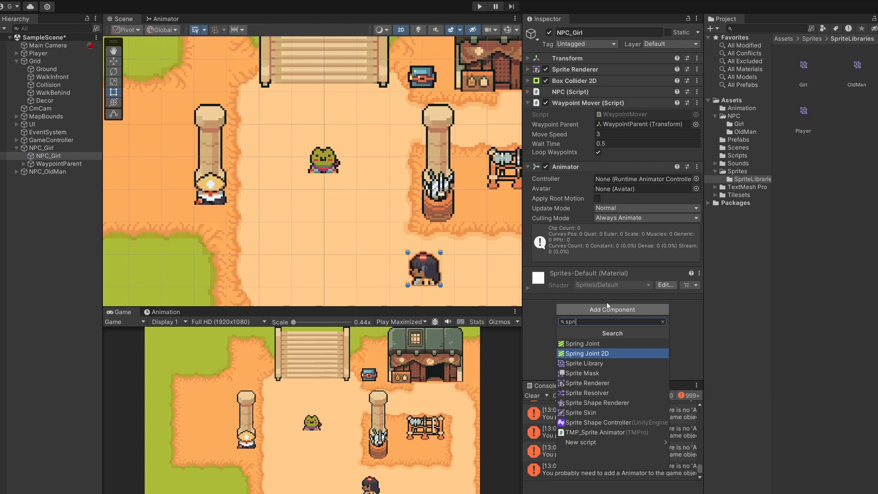
pyautogui.click(585, 363)
pyautogui.click(616, 321)
pyautogui.click(590, 404)
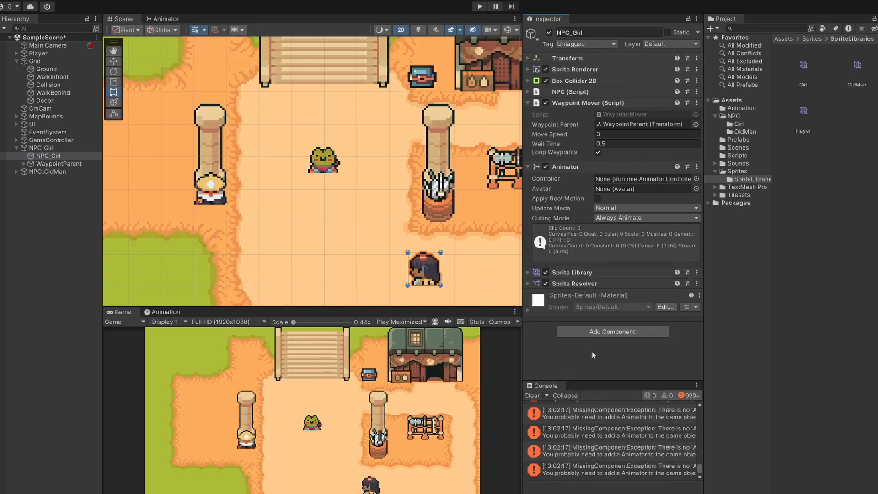
# Assign the Girl sprite library and the Player animator controller to NPC_Girl, and save the scene
pyautogui.click(610, 273)
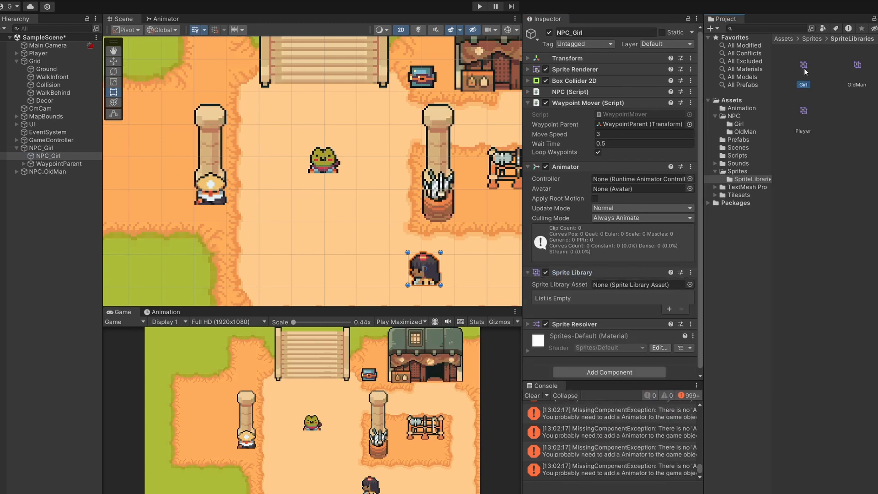
pyautogui.moveTo(806, 71); pyautogui.dragTo(653, 288)
pyautogui.click(742, 108)
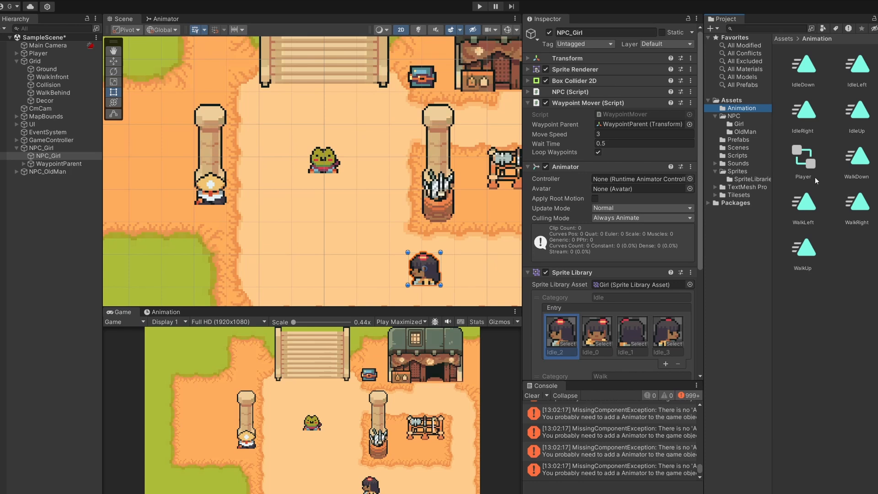
pyautogui.moveTo(805, 158); pyautogui.dragTo(638, 179)
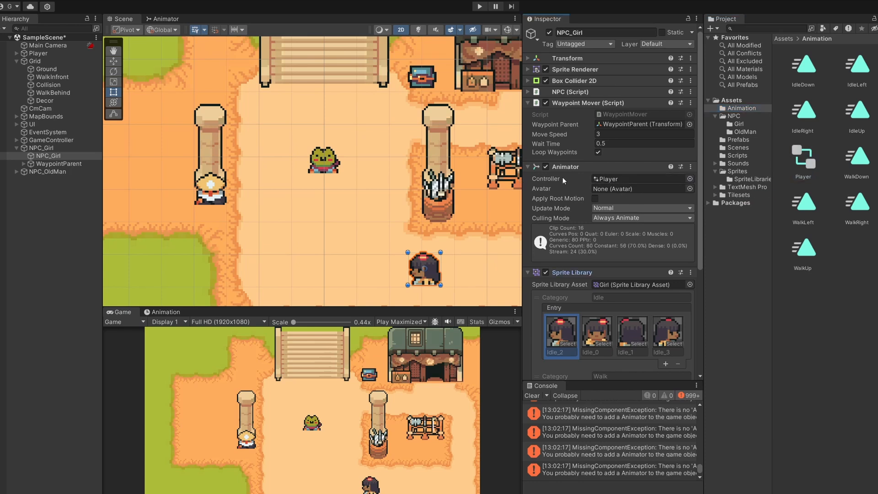
pyautogui.hotkey('ctrl', 's')
pyautogui.click(600, 273)
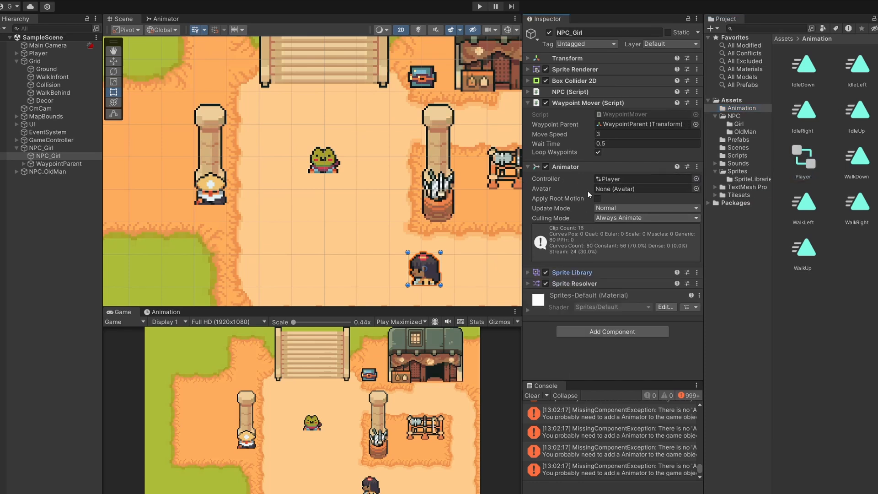
# Play the scene and walk the player around to check the Girl's and OldMan's walk and idle animations
pyautogui.click(480, 6)
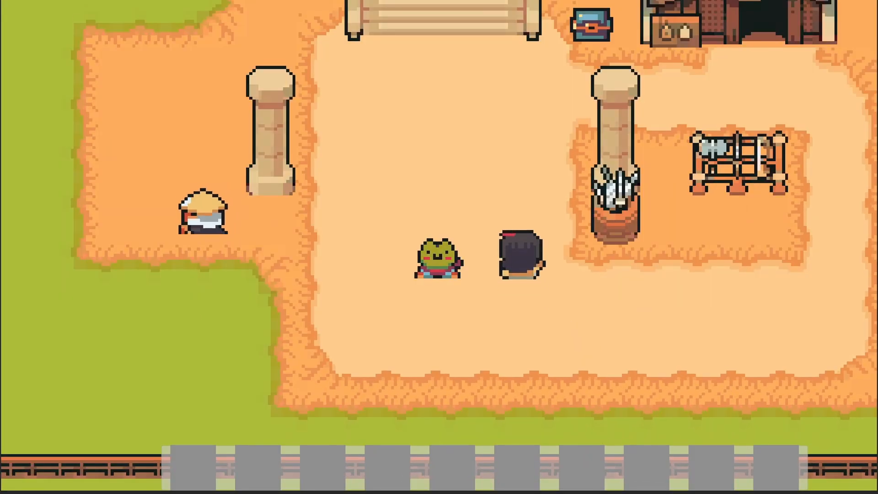
pyautogui.press('w')
pyautogui.press('d')
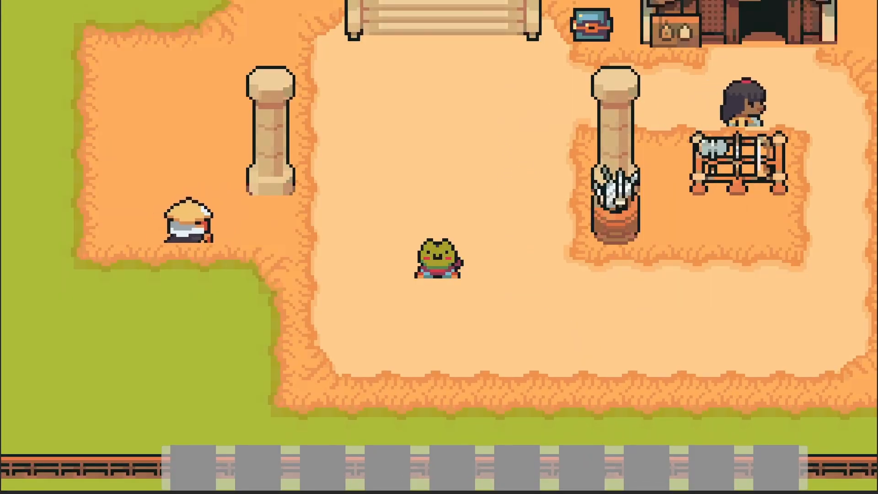
pyautogui.press('d')
pyautogui.press('s')
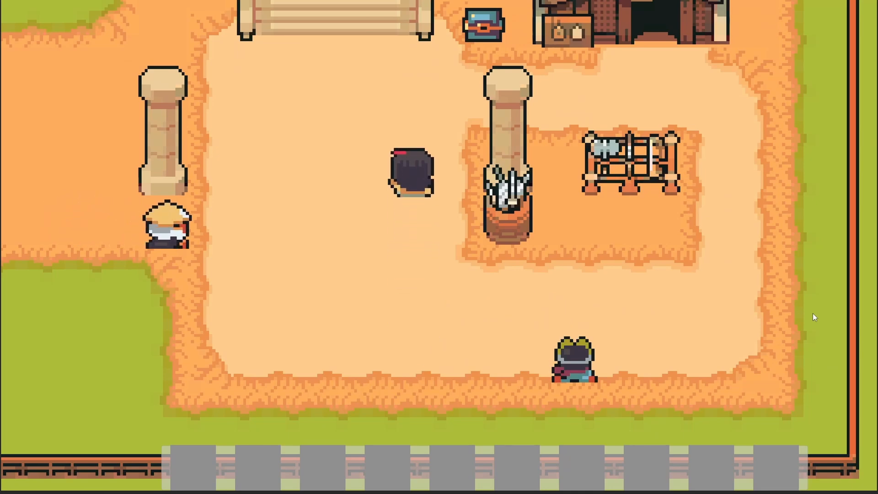
pyautogui.press('a')
pyautogui.press('w')
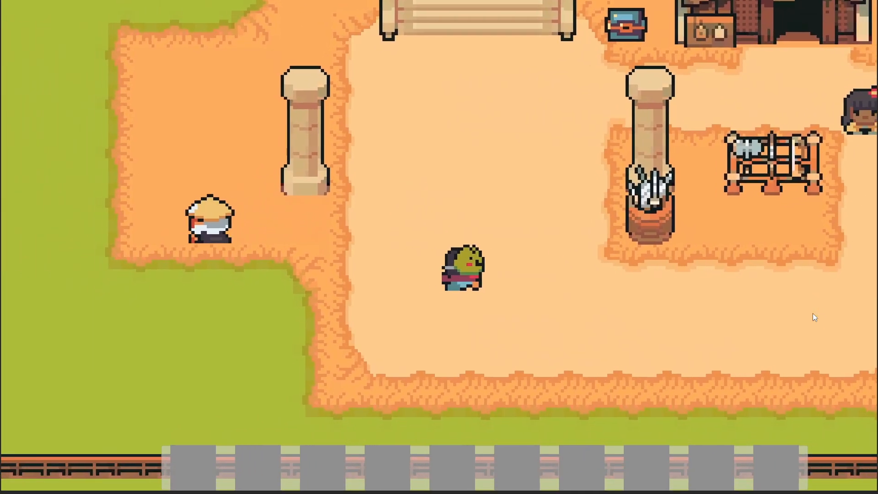
pyautogui.press('w')
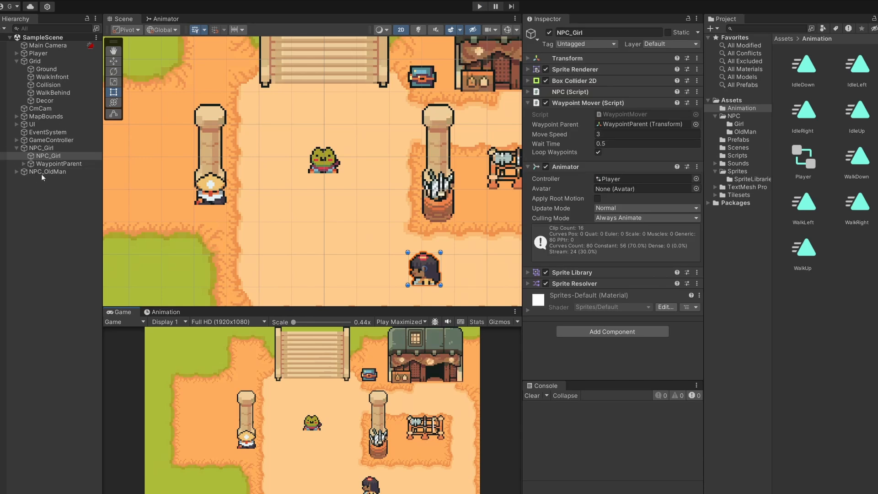
# Assign the Player sprite library asset to NPC_Girl and to the NPC object under NPC_OldMan
pyautogui.click(556, 274)
pyautogui.click(753, 179)
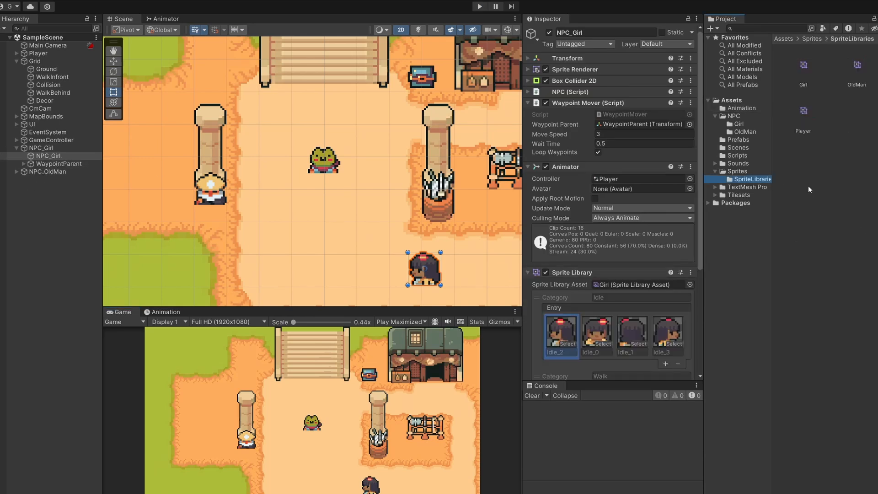
pyautogui.moveTo(804, 111); pyautogui.dragTo(641, 285)
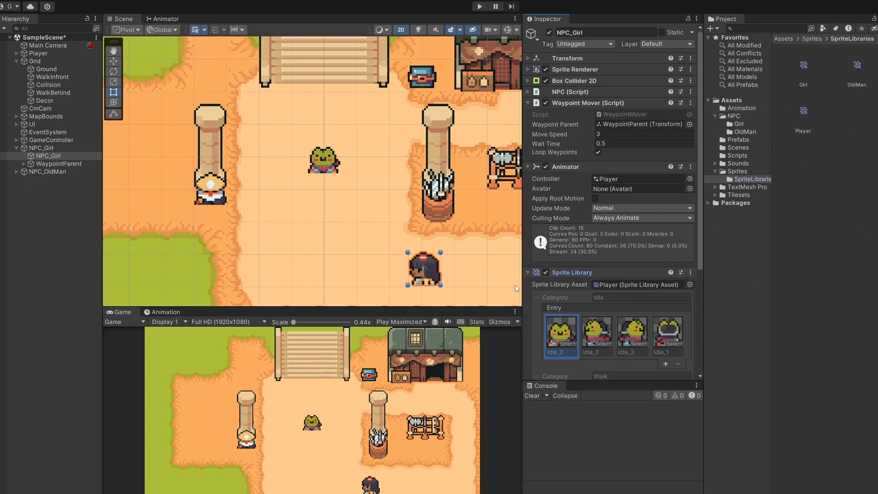
pyautogui.click(17, 171)
pyautogui.click(42, 187)
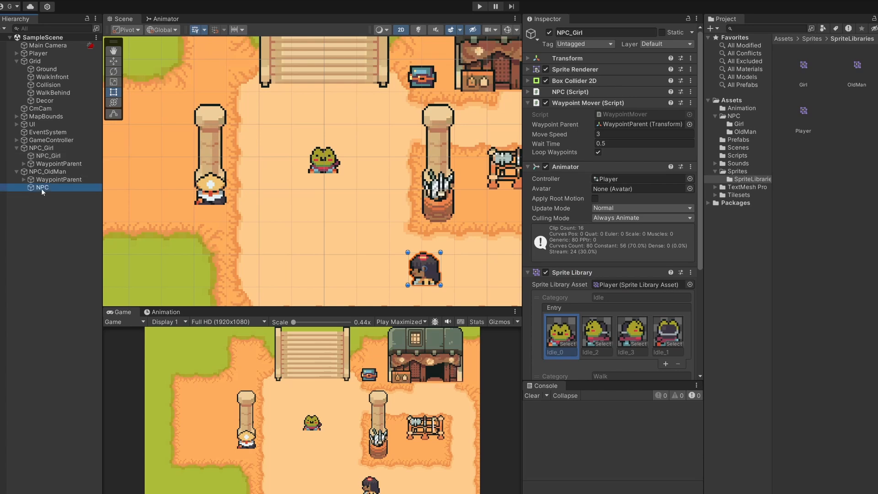
pyautogui.moveTo(807, 119); pyautogui.dragTo(575, 219)
# Play the scene and walk the player around to check both NPCs animating with the Player sprite library
pyautogui.hotkey('ctrl', 'p')
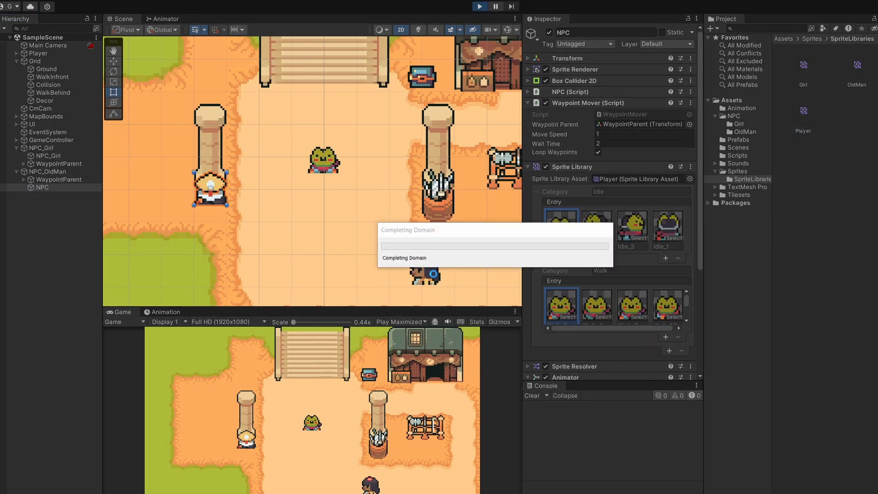
pyautogui.press('a')
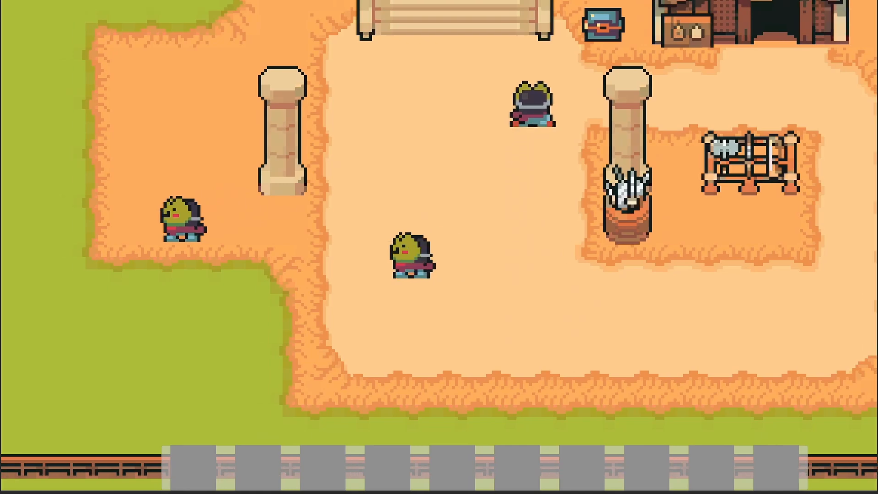
pyautogui.press('w')
pyautogui.press('d')
pyautogui.press('s')
pyautogui.press('w')
pyautogui.press('d')
pyautogui.press('s')
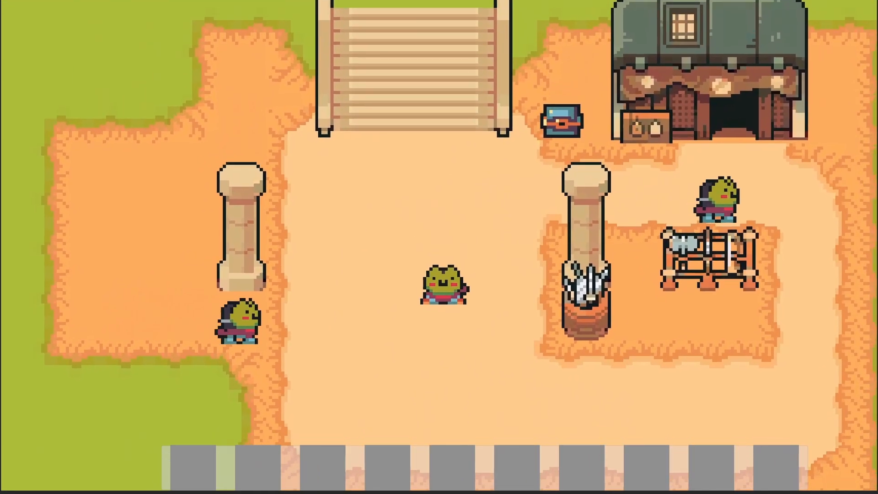
# Walk the player over to the Old Man, interact with him, and advance his dialogue until it closes
pyautogui.press('w')
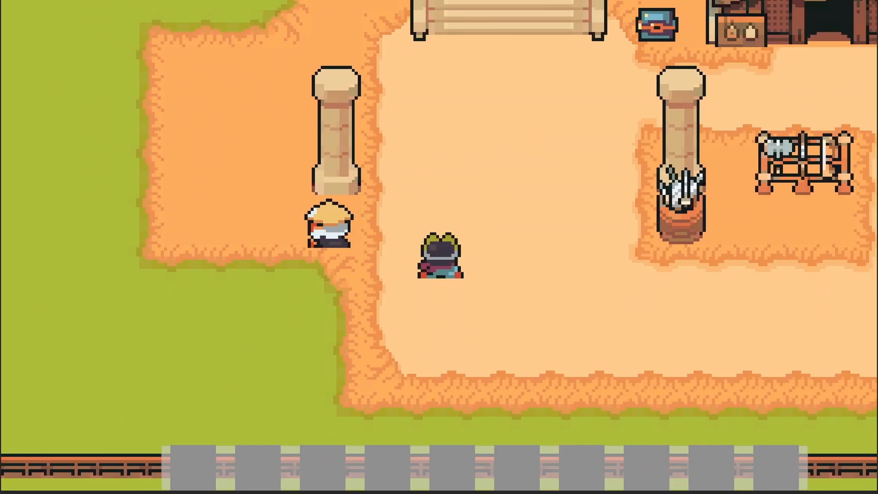
pyautogui.press('s')
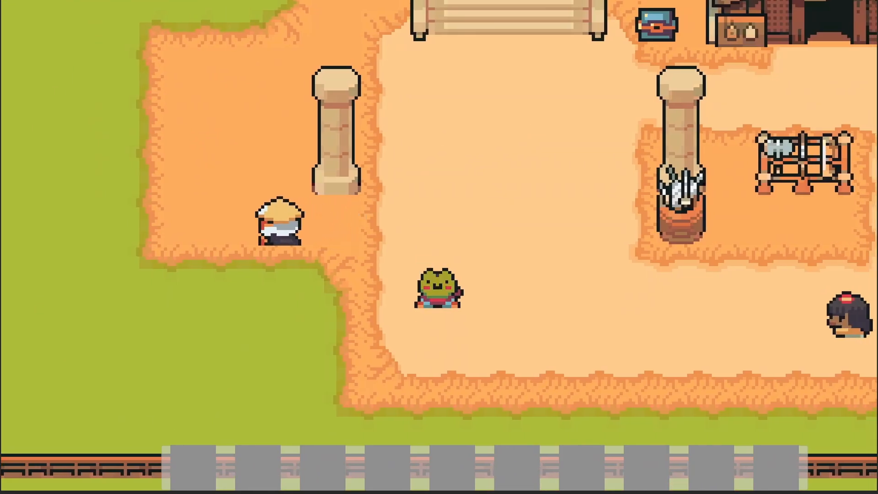
pyautogui.press('a')
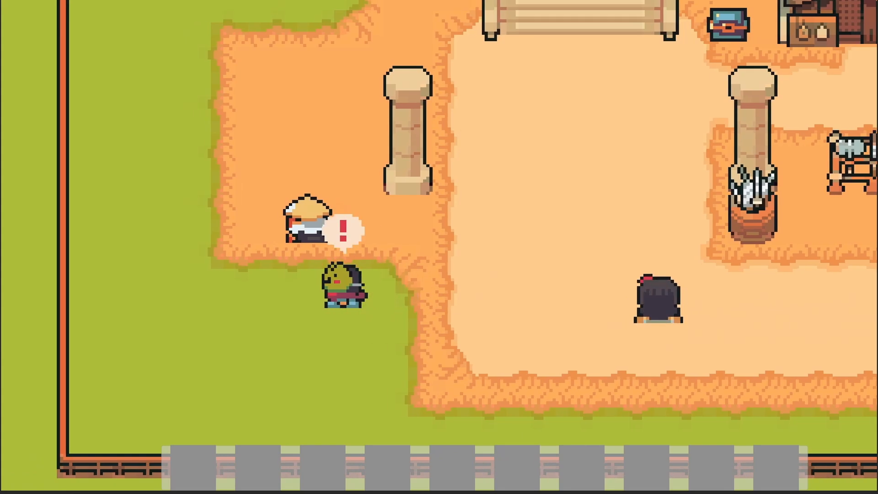
pyautogui.press('w')
pyautogui.press('e')
pyautogui.press('e')
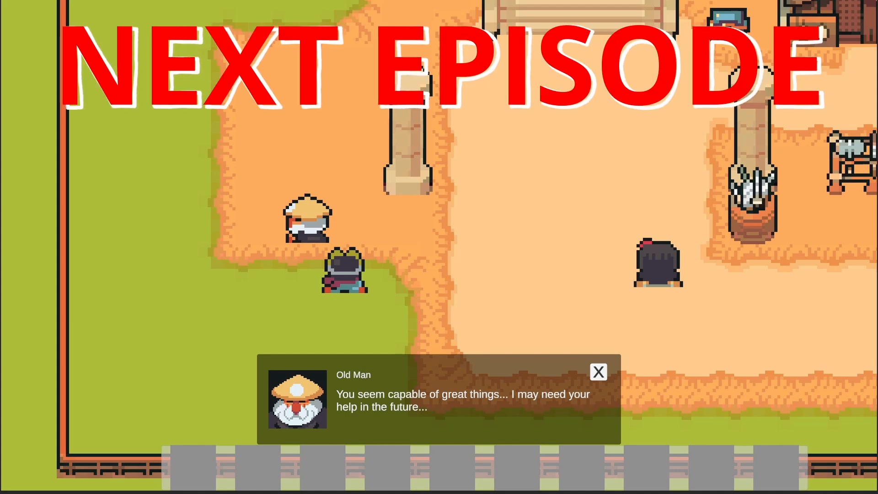
pyautogui.press('e')
# Walk the player around the central clearing in all directions while watching the Old Man and Girl patrol
pyautogui.press('d')
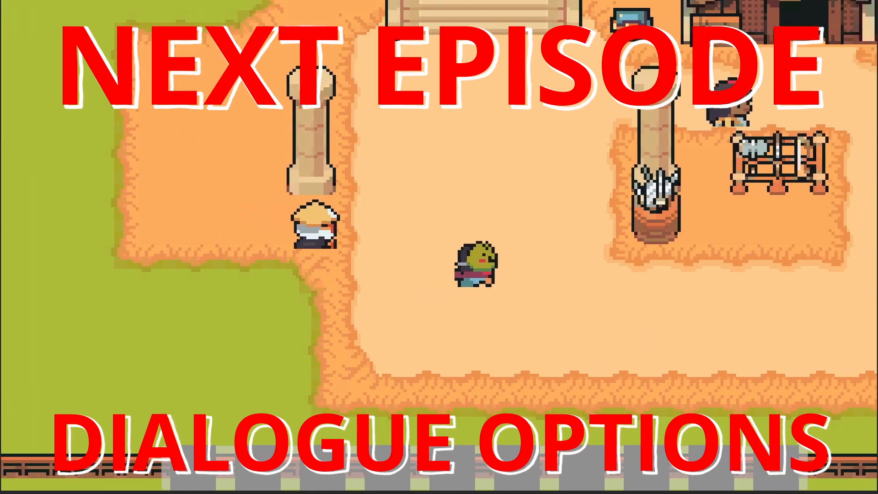
pyautogui.press('w')
pyautogui.press('a')
pyautogui.press('s')
pyautogui.press('d')
pyautogui.press('s')
pyautogui.press('a')
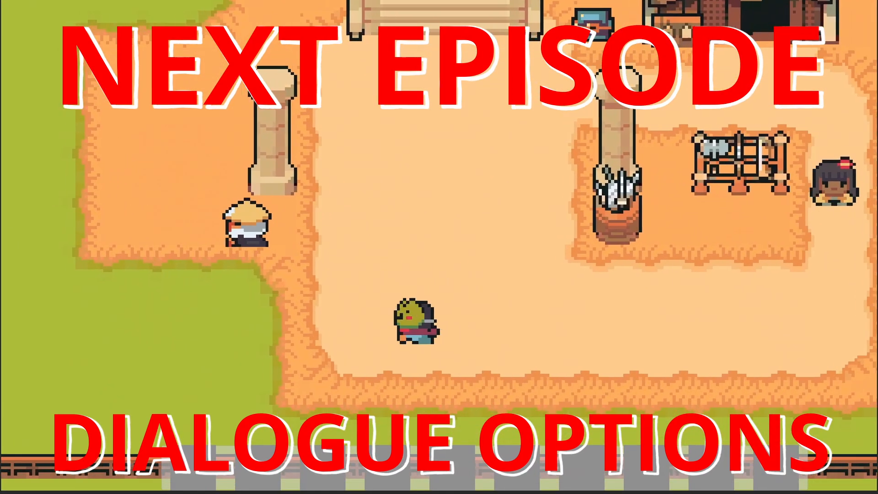
pyautogui.press('w')
pyautogui.press('d')
pyautogui.press('s')
pyautogui.press('a')
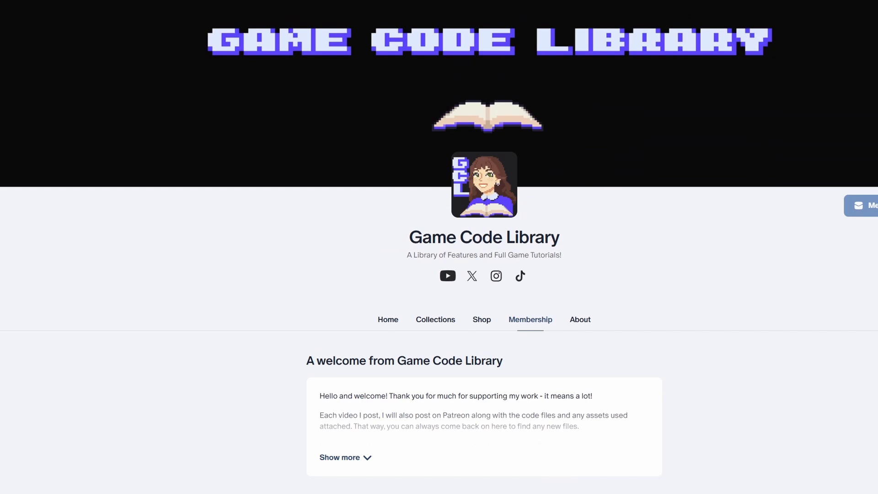
# Browse the Game Code Library Patreon membership page and the 2D Top Down Game Template page's feature list
pyautogui.scroll(-7, 439, 247)
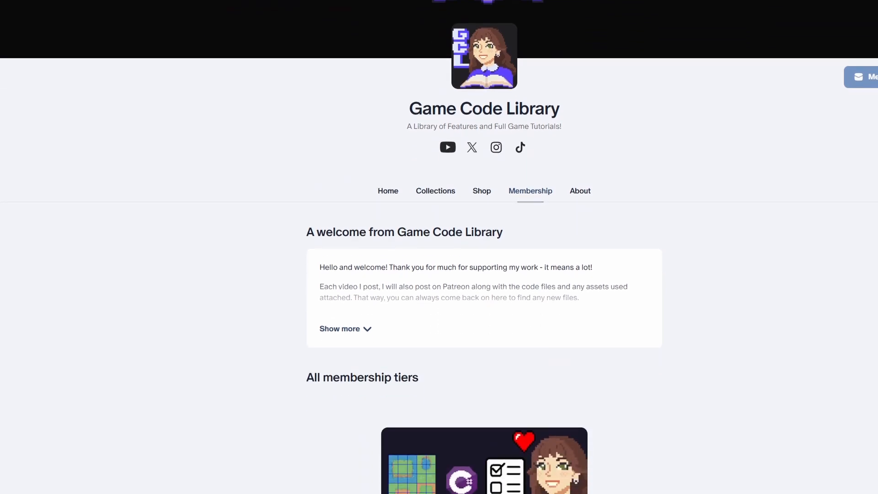
pyautogui.scroll(-1, 439, 247)
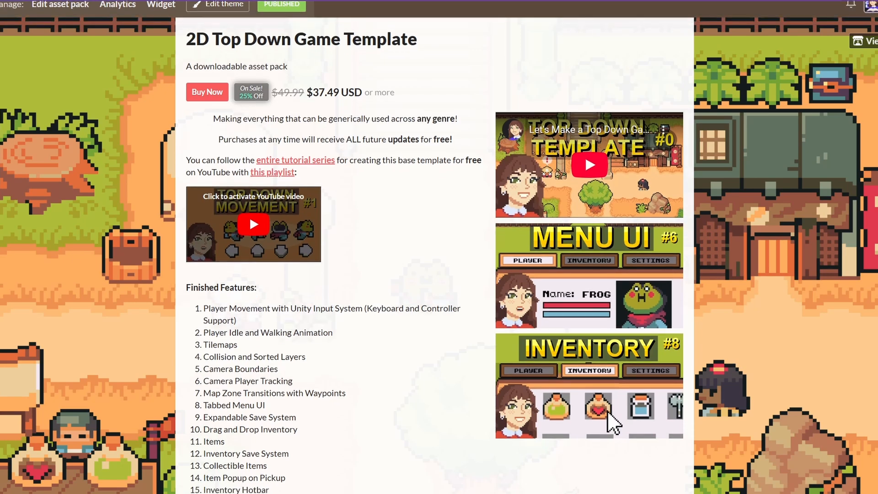
pyautogui.scroll(-5, 440, 247)
pyautogui.scroll(-4, 478, 409)
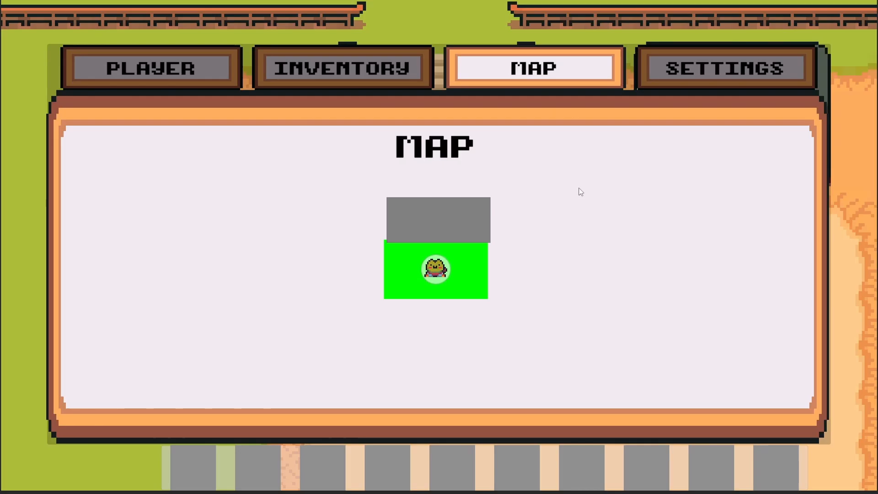
# Drop the potion from the inventory into the world, close the game menu, and walk up to collect the potion
pyautogui.click(374, 69)
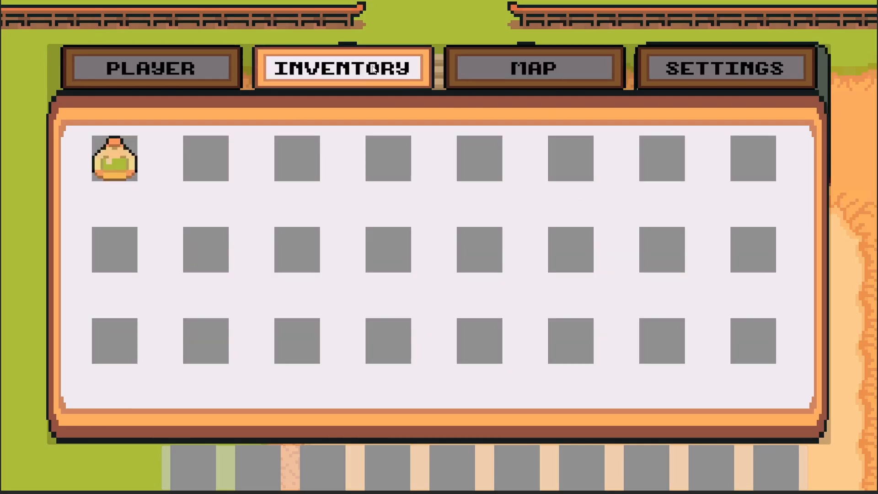
pyautogui.moveTo(114, 158); pyautogui.dragTo(407, 266)
pyautogui.press('Tab')
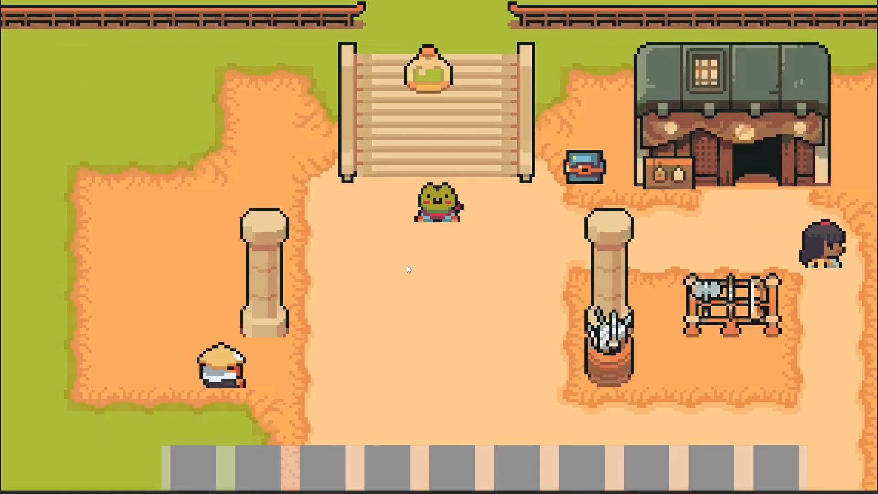
pyautogui.press('w')
pyautogui.press('s')
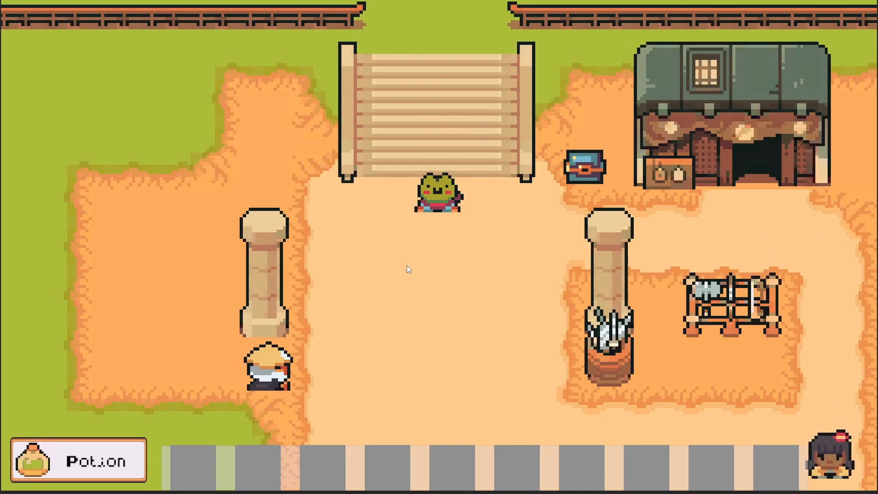